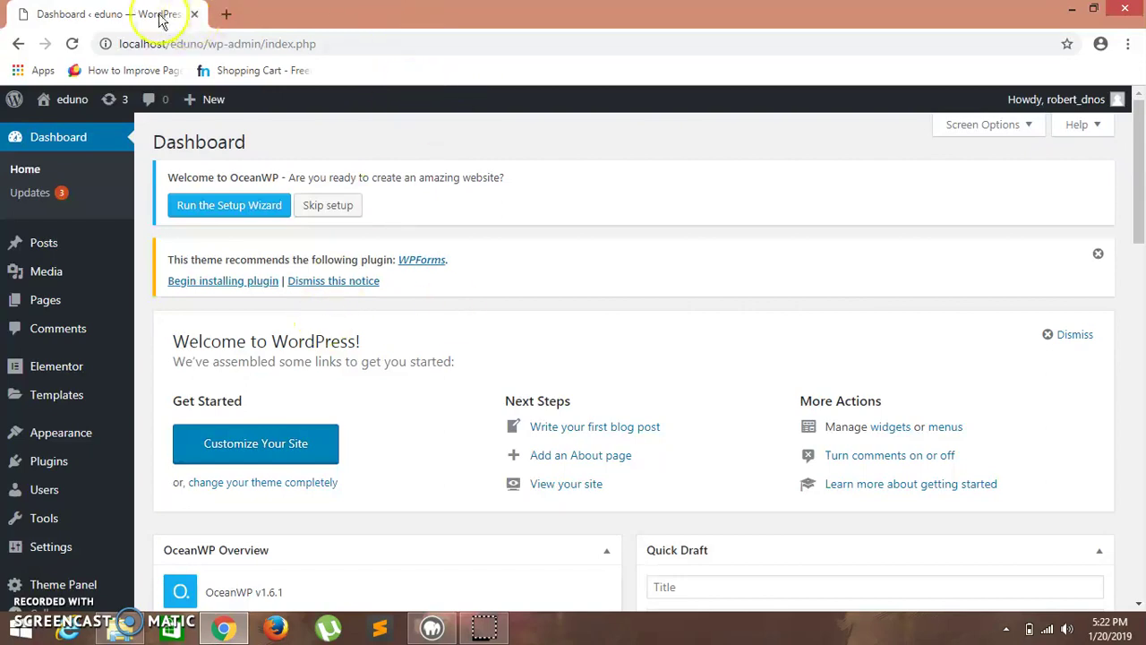
# Open the eduno site's front page in a new browser tab and switch to it
pyautogui.moveTo(56, 100)
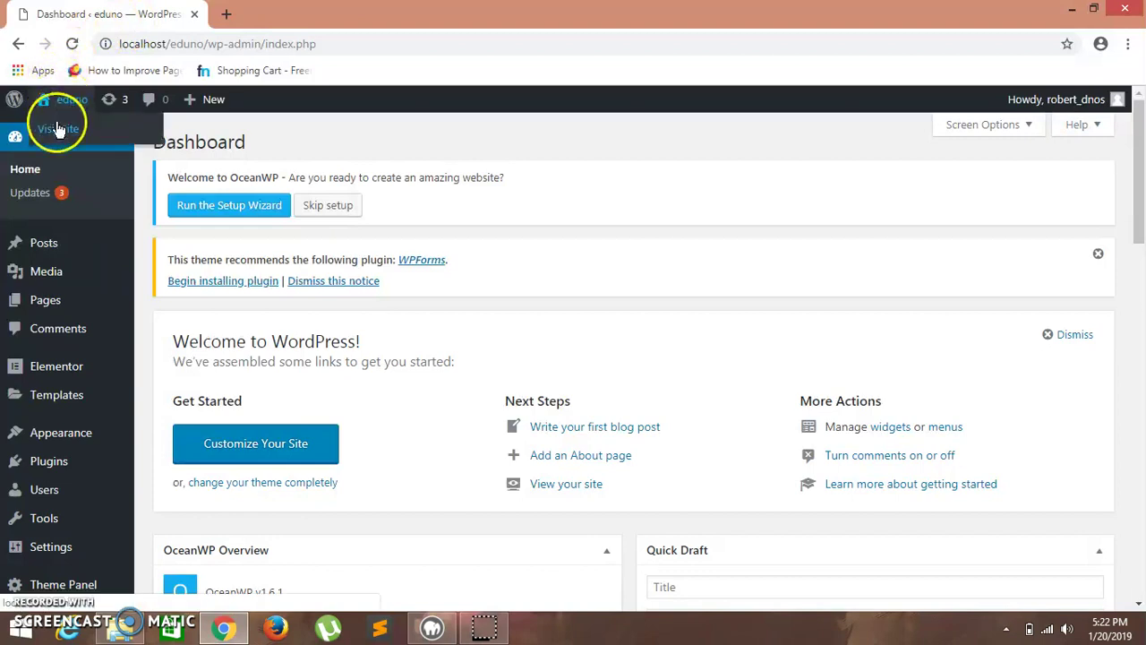
pyautogui.rightClick(56, 129)
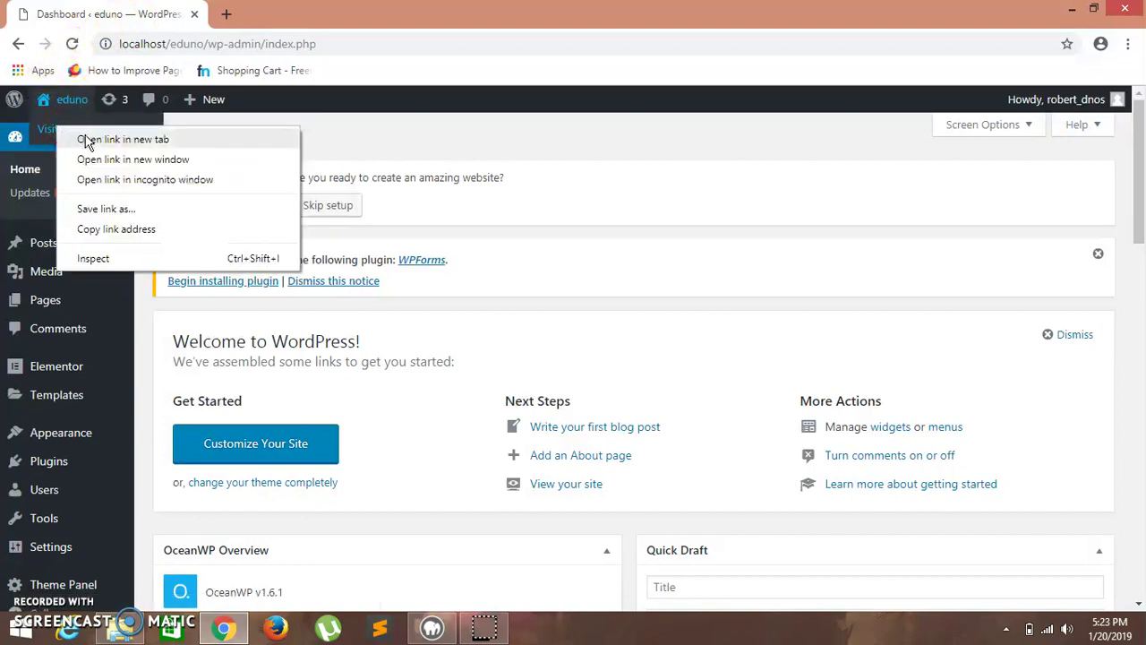
pyautogui.click(123, 140)
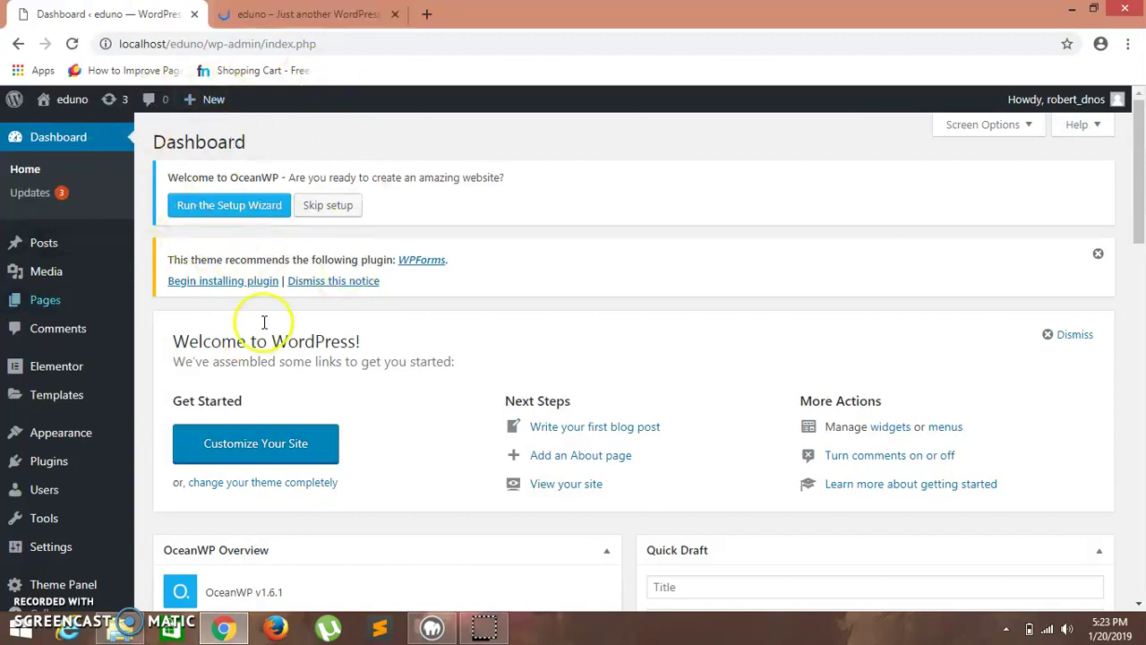
pyautogui.click(310, 15)
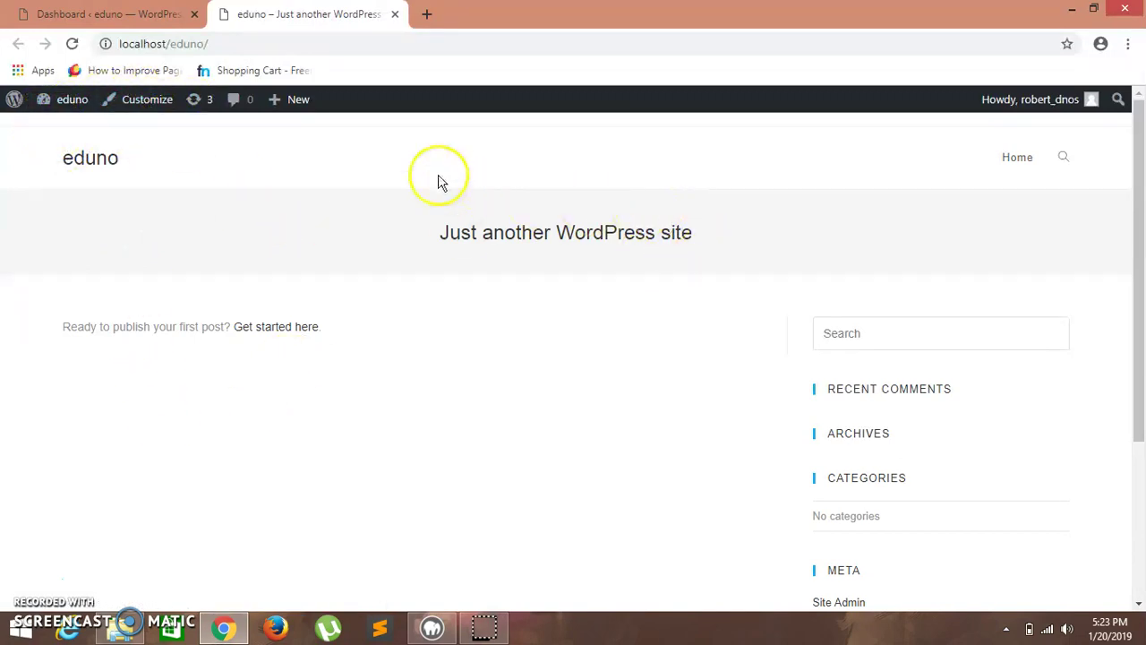
# Open the admin bar's Customize link in a third tab and switch to it
pyautogui.rightClick(140, 105)
pyautogui.click(161, 113)
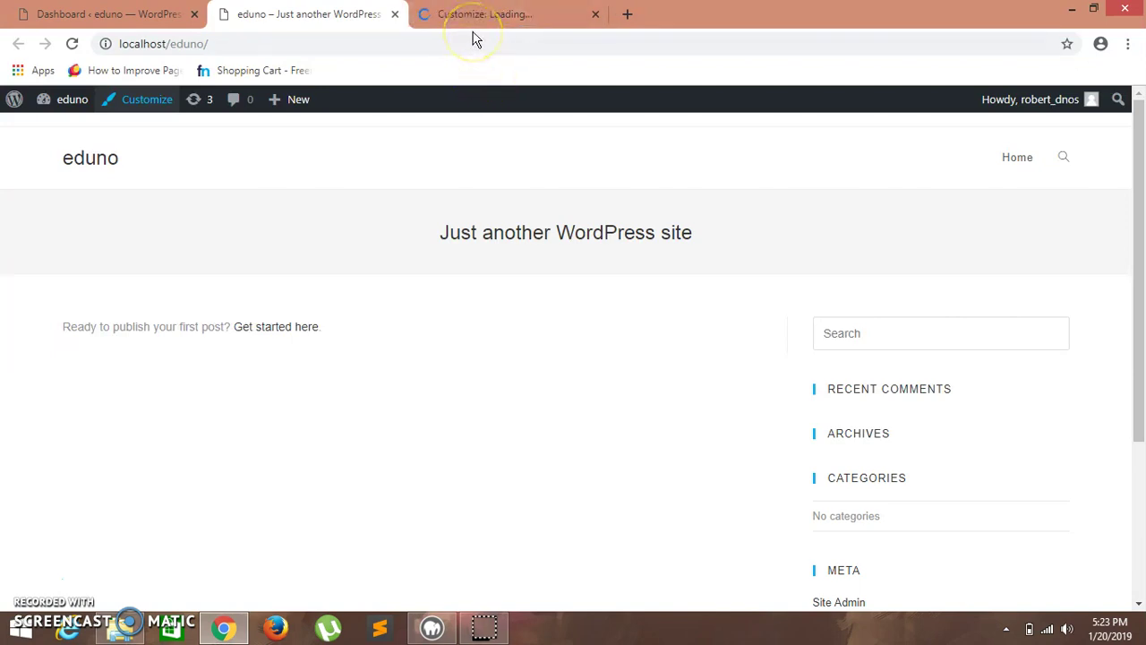
pyautogui.click(506, 14)
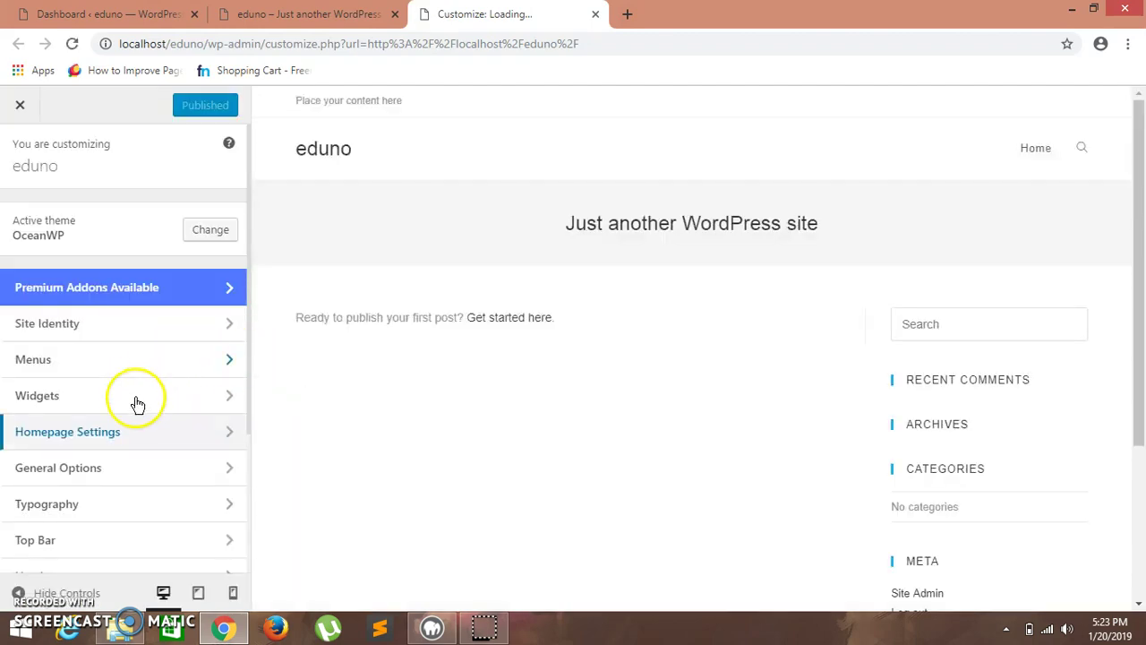
# Open the Customizer's Homepage Settings section, currently showing latest posts
pyautogui.scroll(-3, 134, 402)
pyautogui.scroll(1, 120, 385)
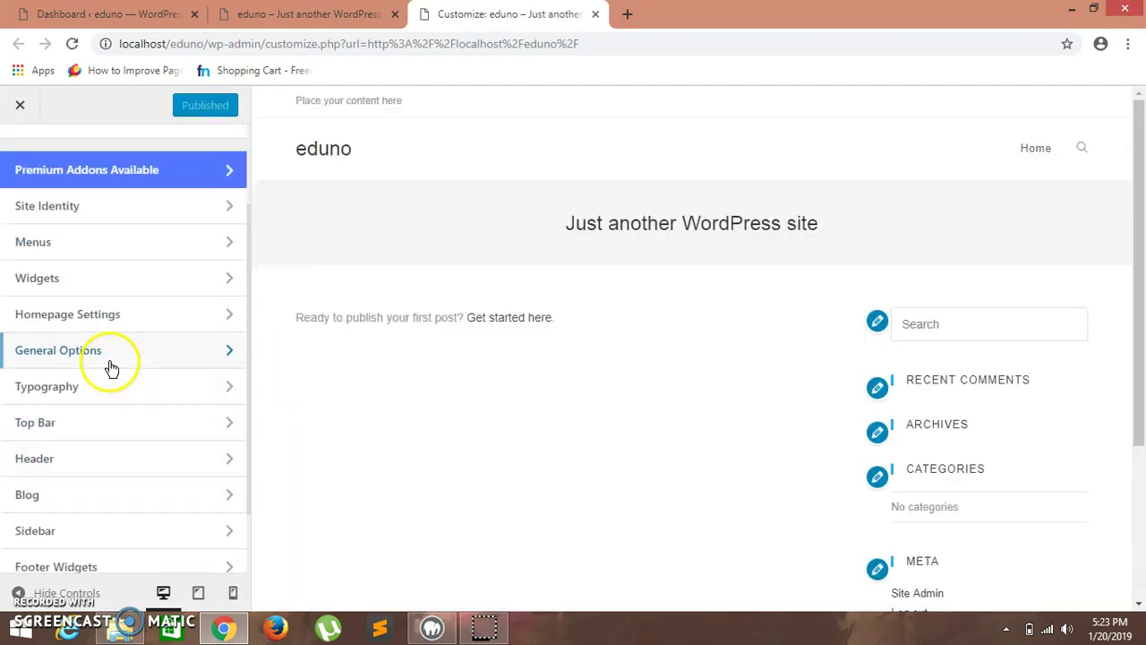
pyautogui.click(80, 315)
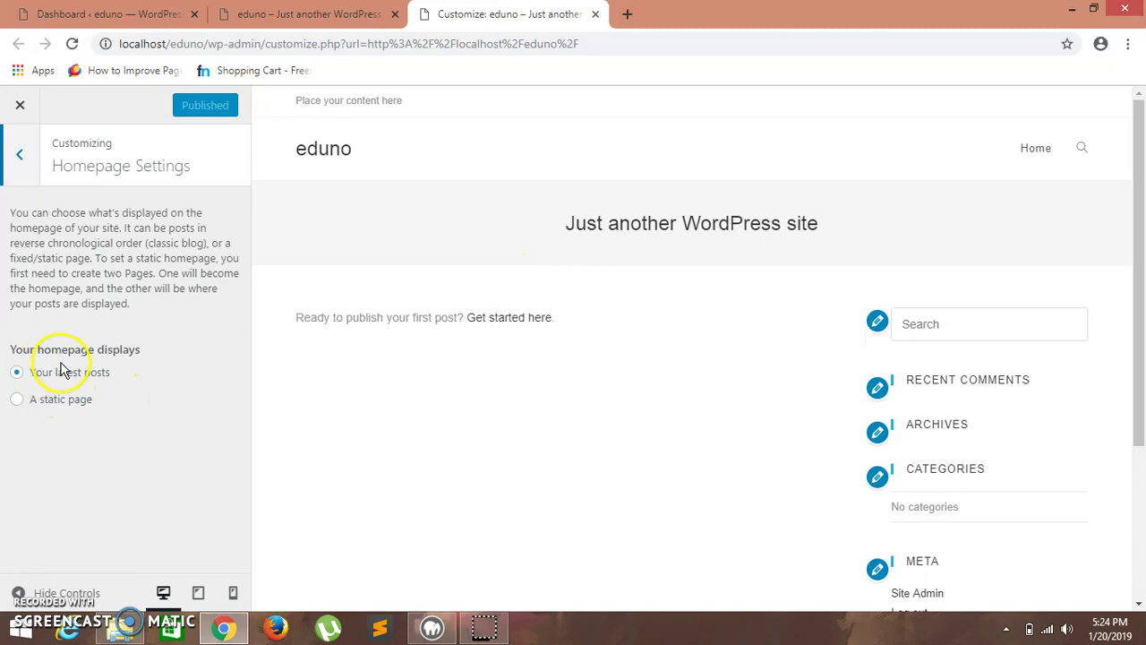
# Set the homepage to the static page 'home', publish, and return to the live site tab
pyautogui.click(17, 403)
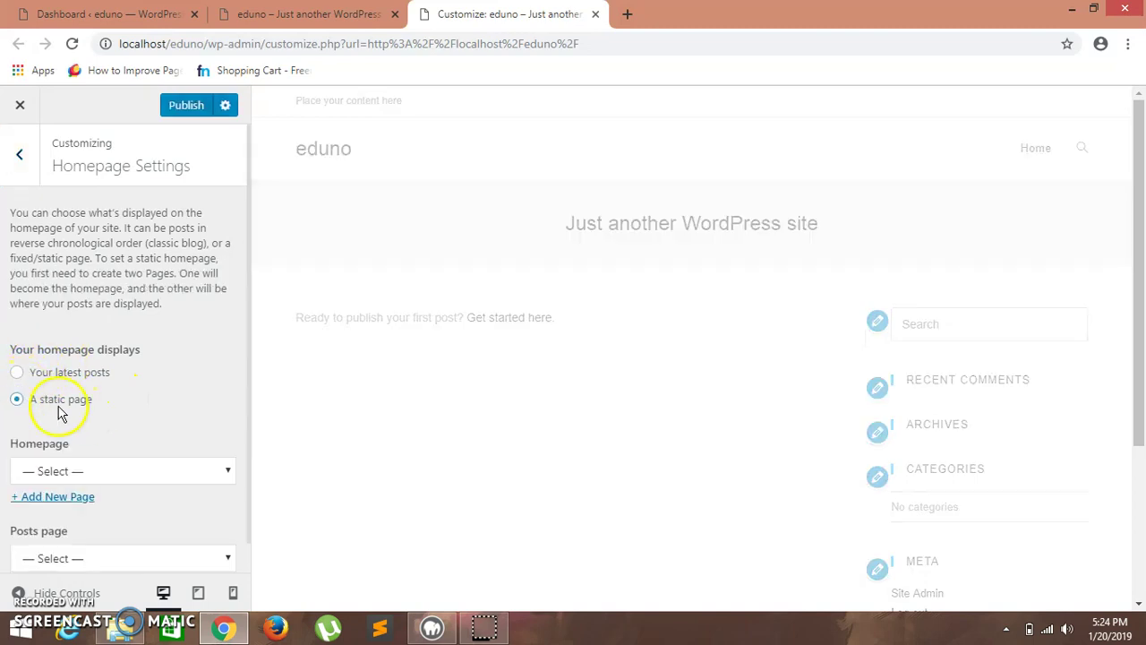
pyautogui.scroll(-1, 139, 428)
pyautogui.click(167, 438)
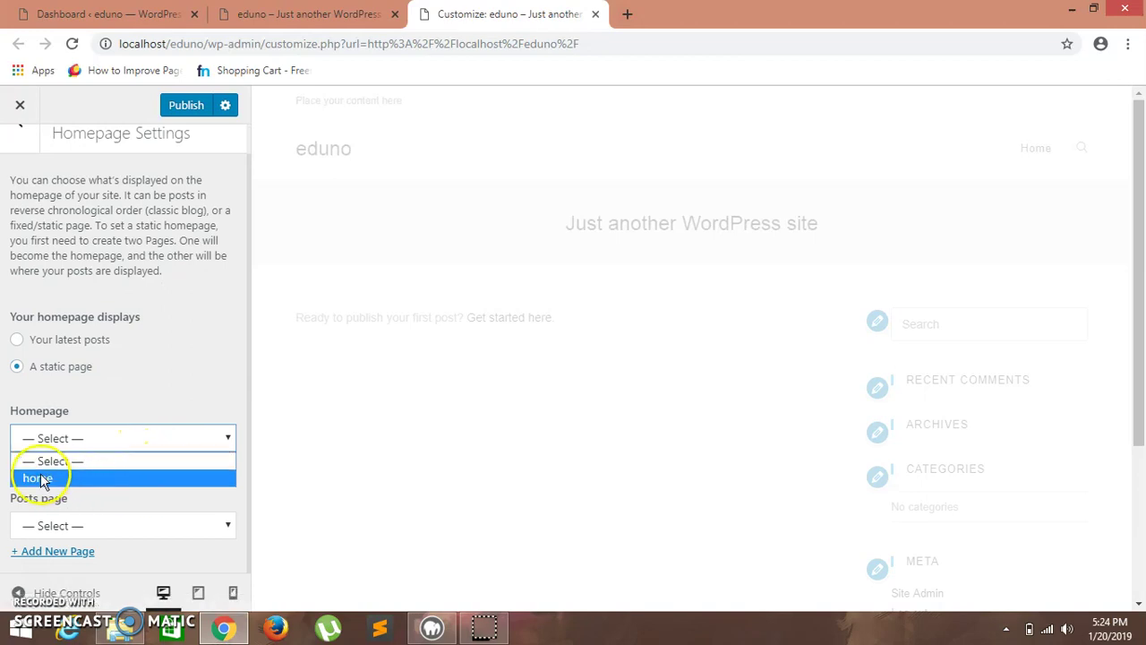
pyautogui.click(37, 478)
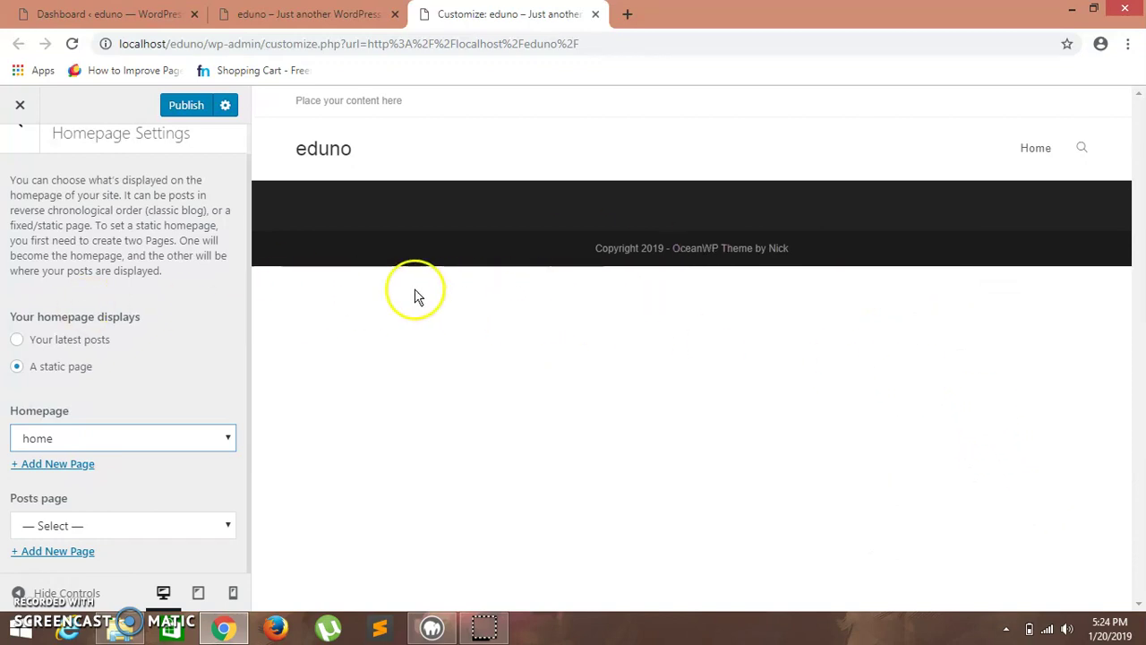
pyautogui.scroll(1, 170, 296)
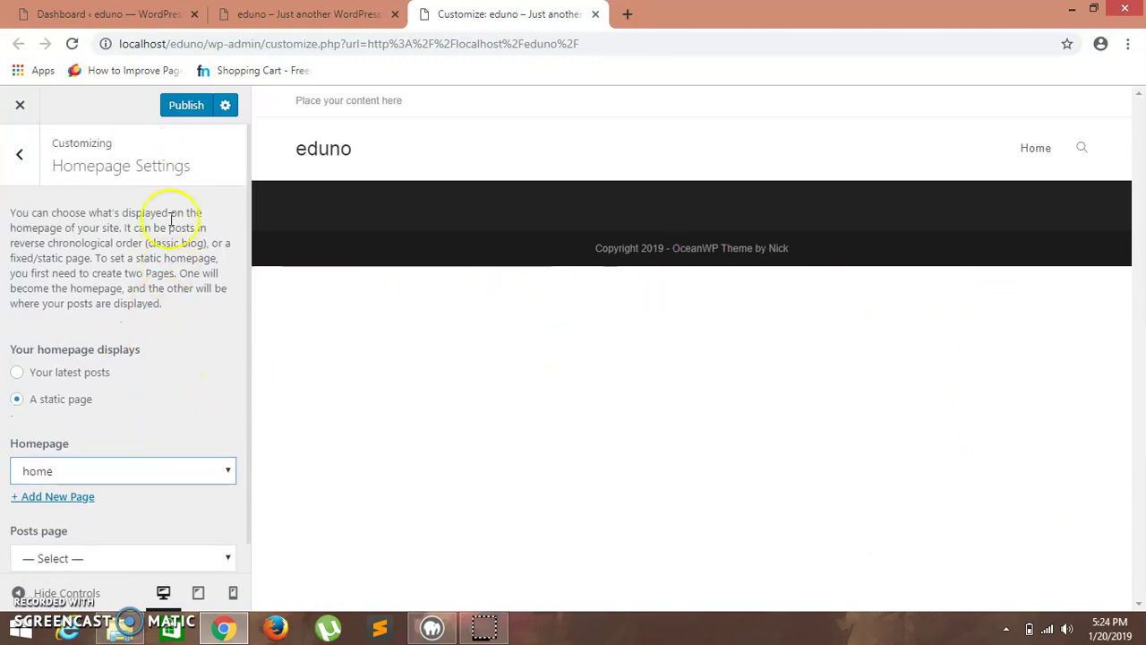
pyautogui.click(183, 105)
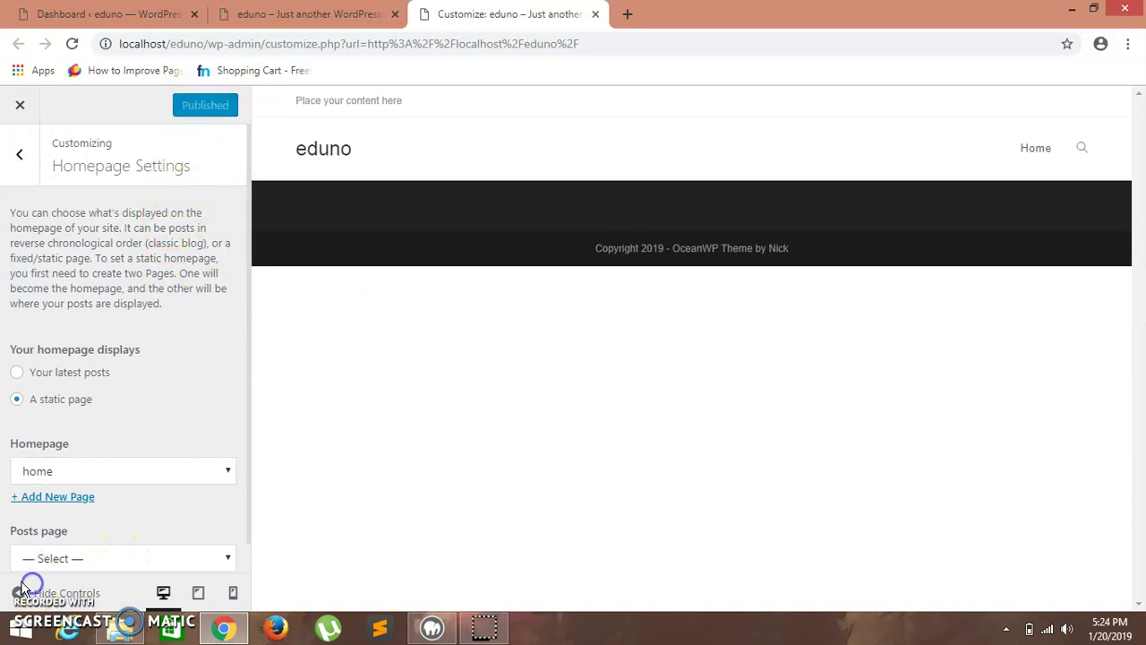
pyautogui.click(304, 13)
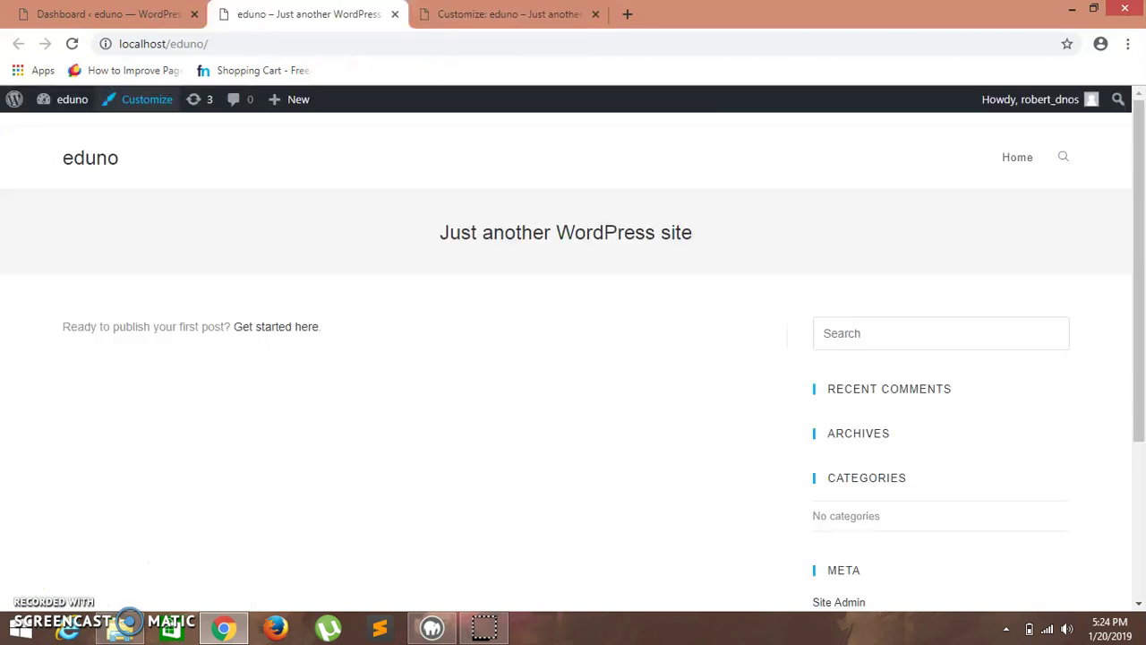
# Open Appearance > Menus in a new tab and expand the Custom Links panel
pyautogui.moveTo(71, 103)
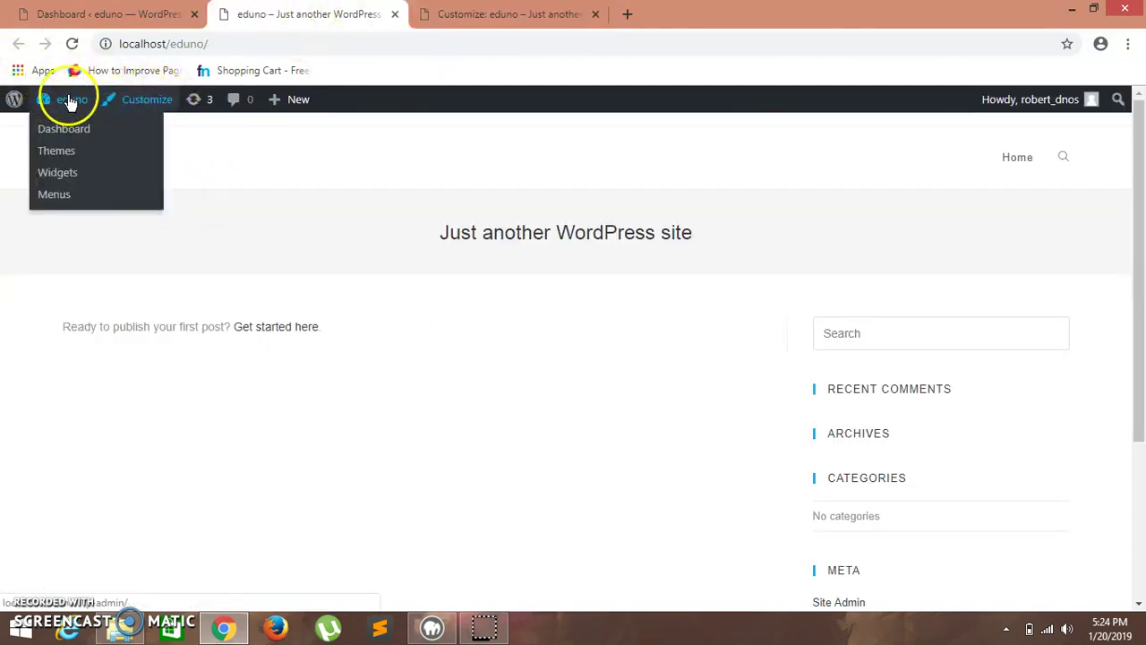
pyautogui.rightClick(46, 195)
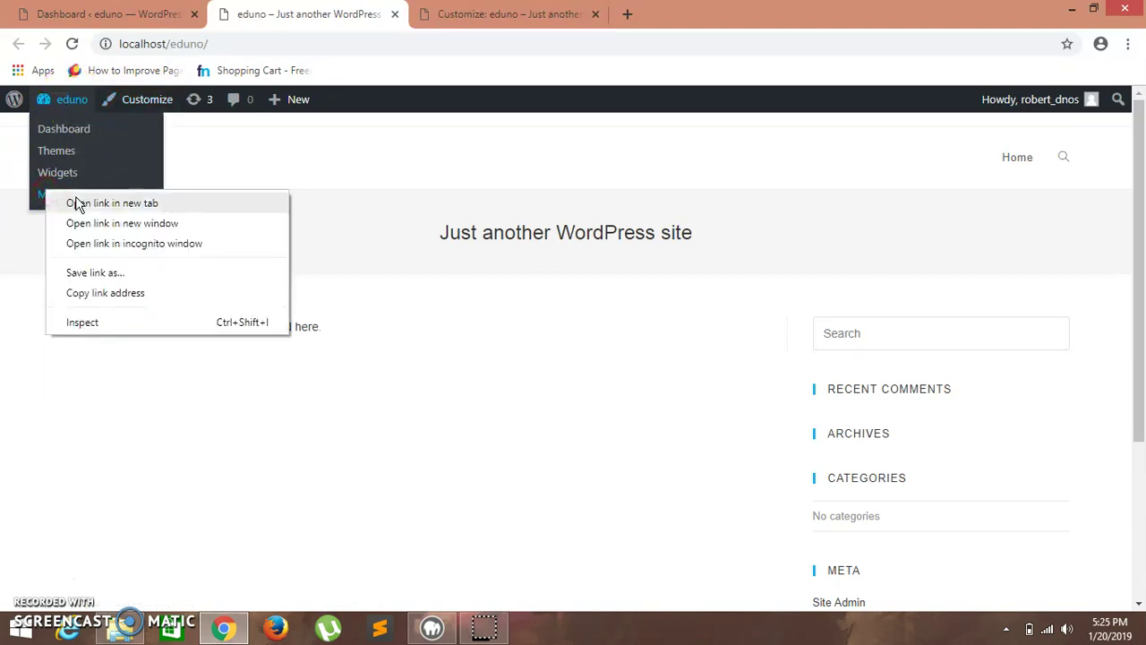
pyautogui.click(77, 202)
pyautogui.moveTo(706, 11); pyautogui.dragTo(504, 12)
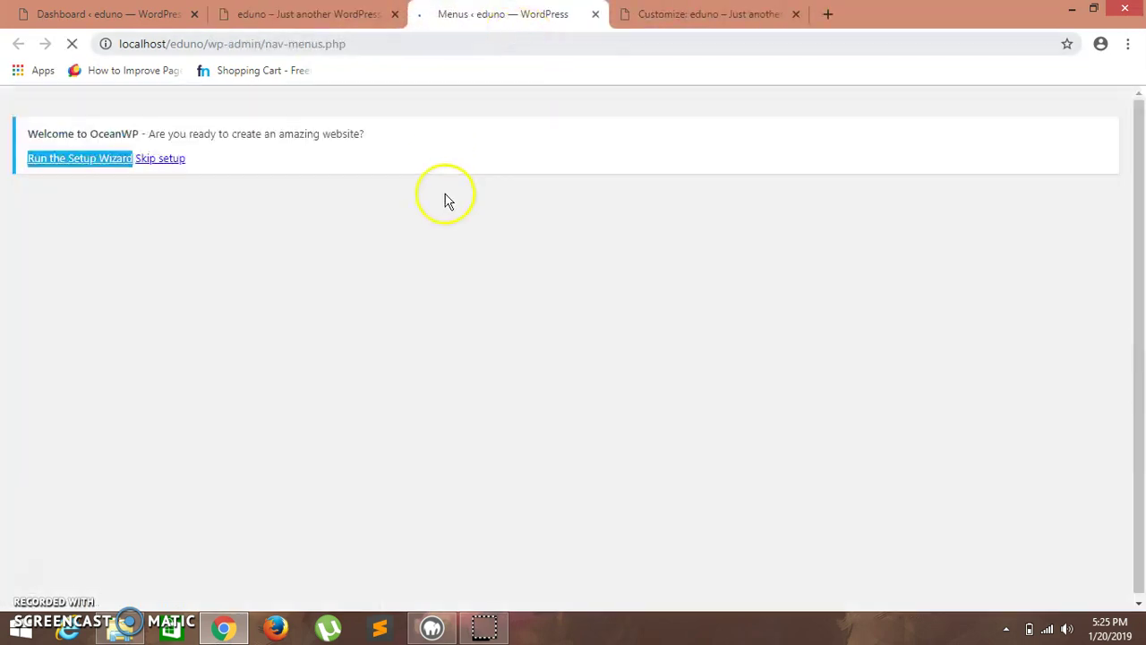
pyautogui.scroll(-3, 547, 277)
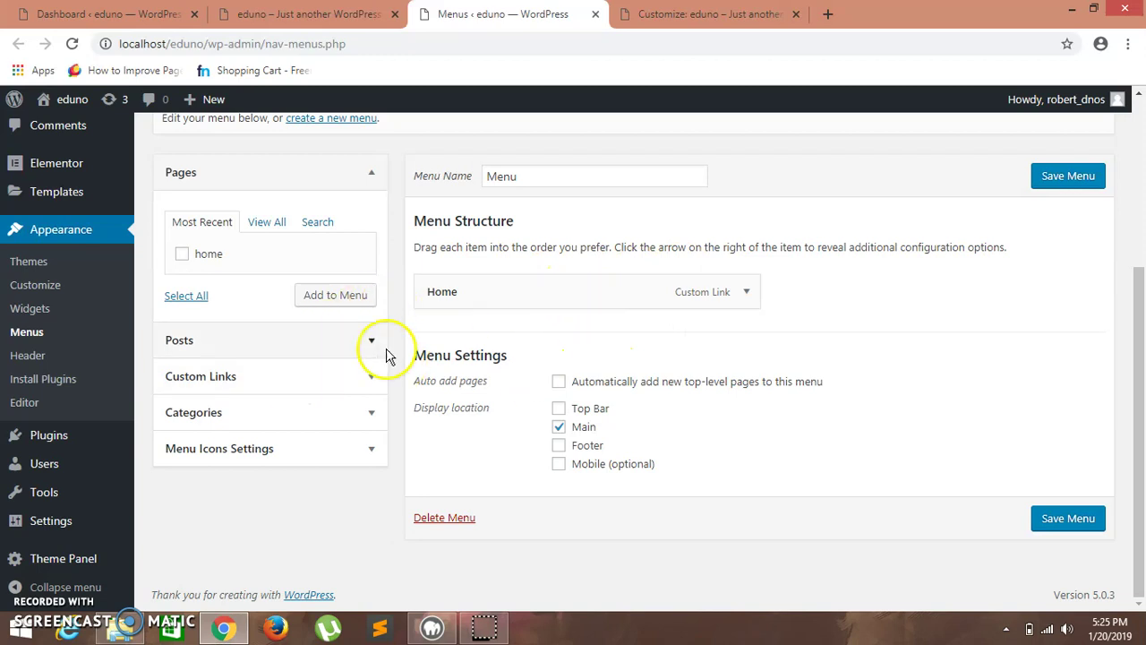
pyautogui.click(202, 380)
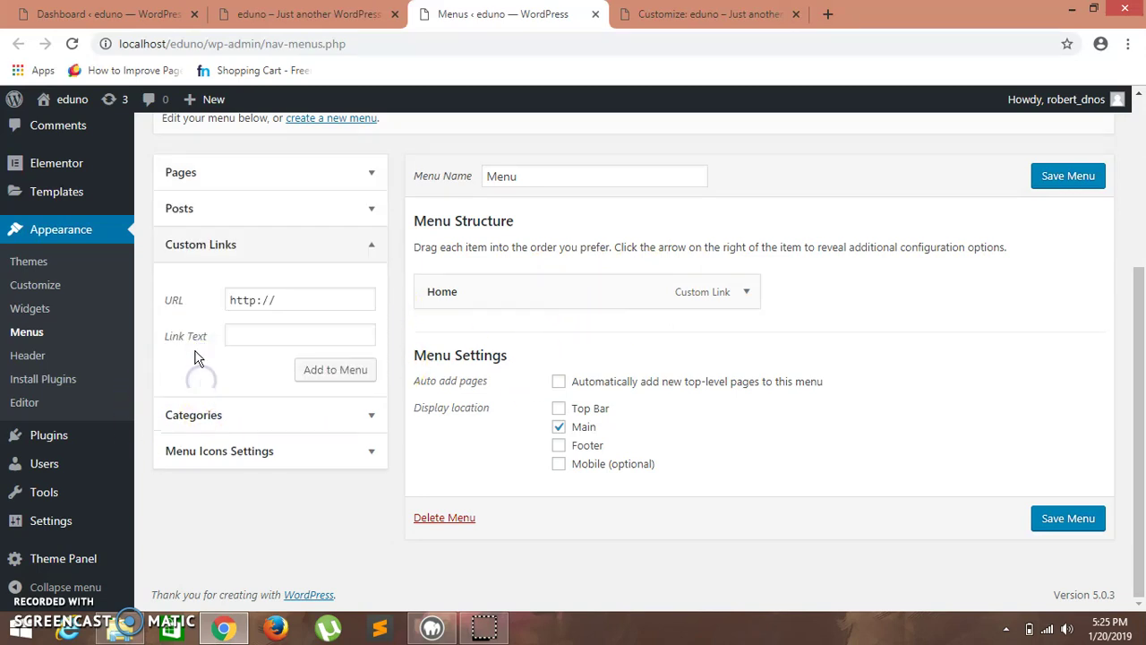
# Add About, Services and Contact us custom links after Home, then return to the Customizer
pyautogui.click(281, 300)
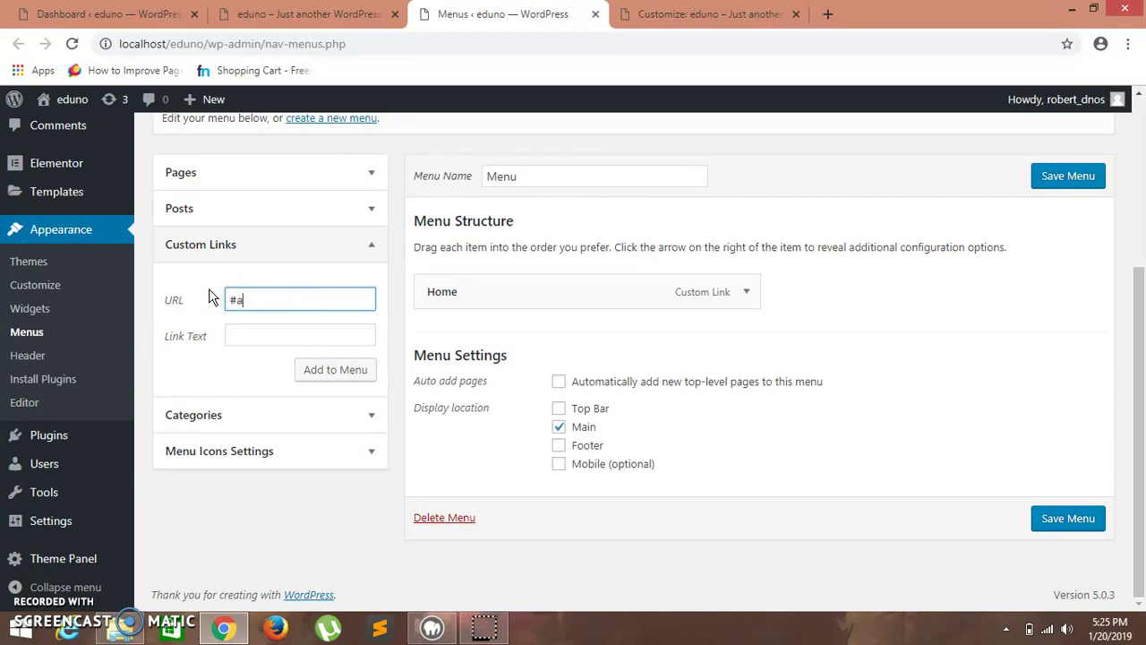
pyautogui.press('Tab')
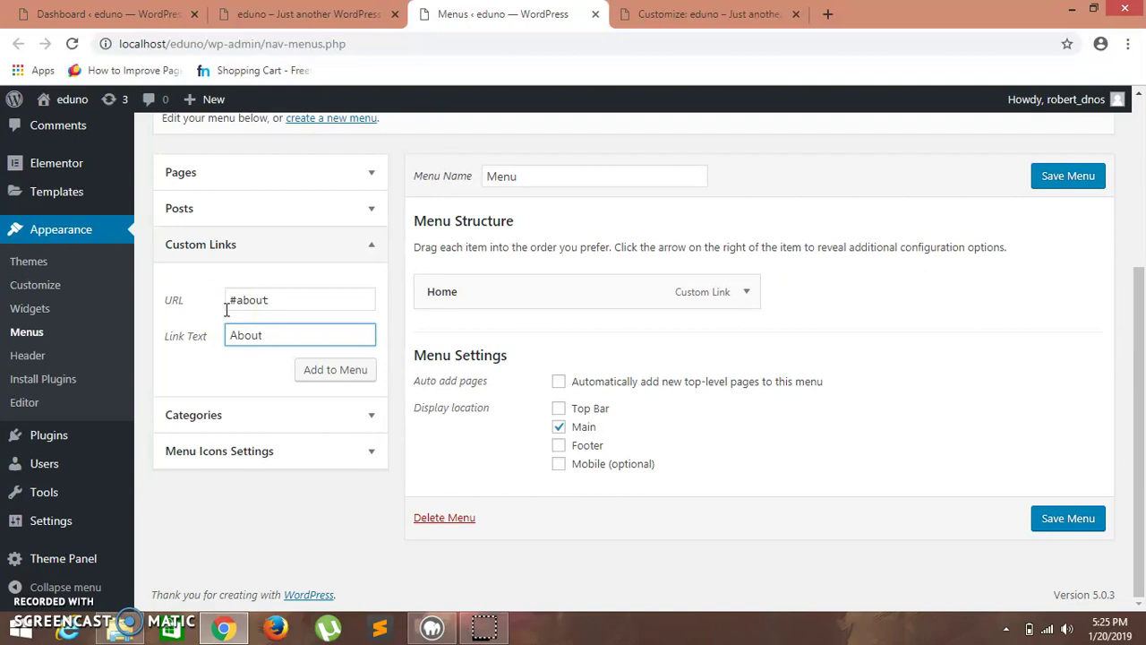
pyautogui.click(320, 367)
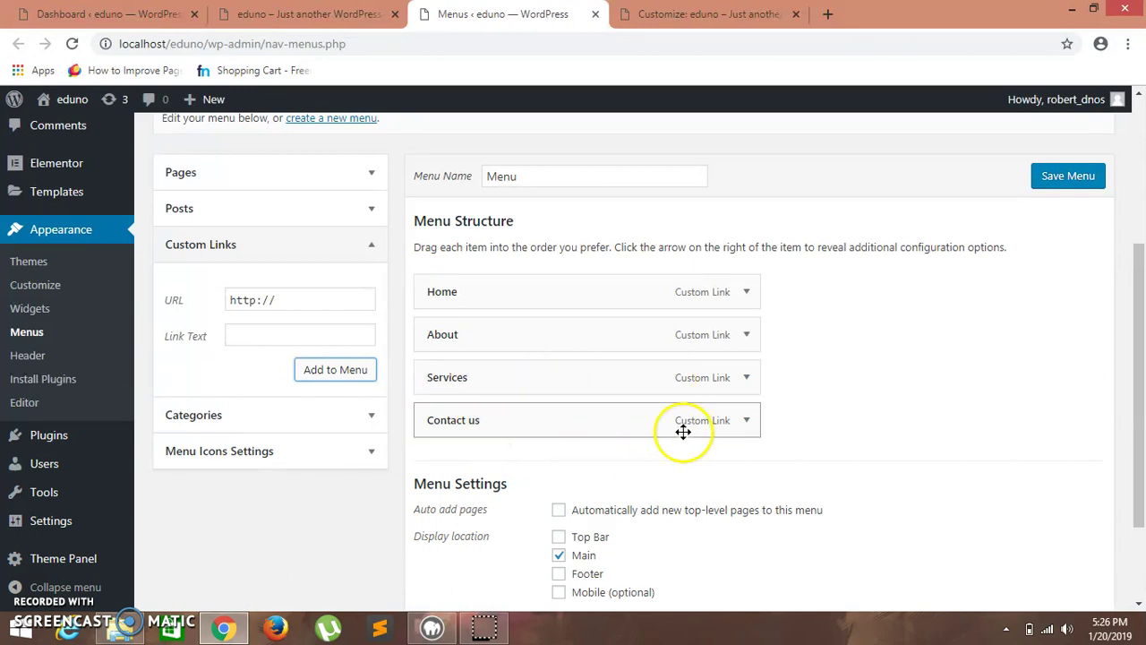
pyautogui.scroll(-2, 571, 475)
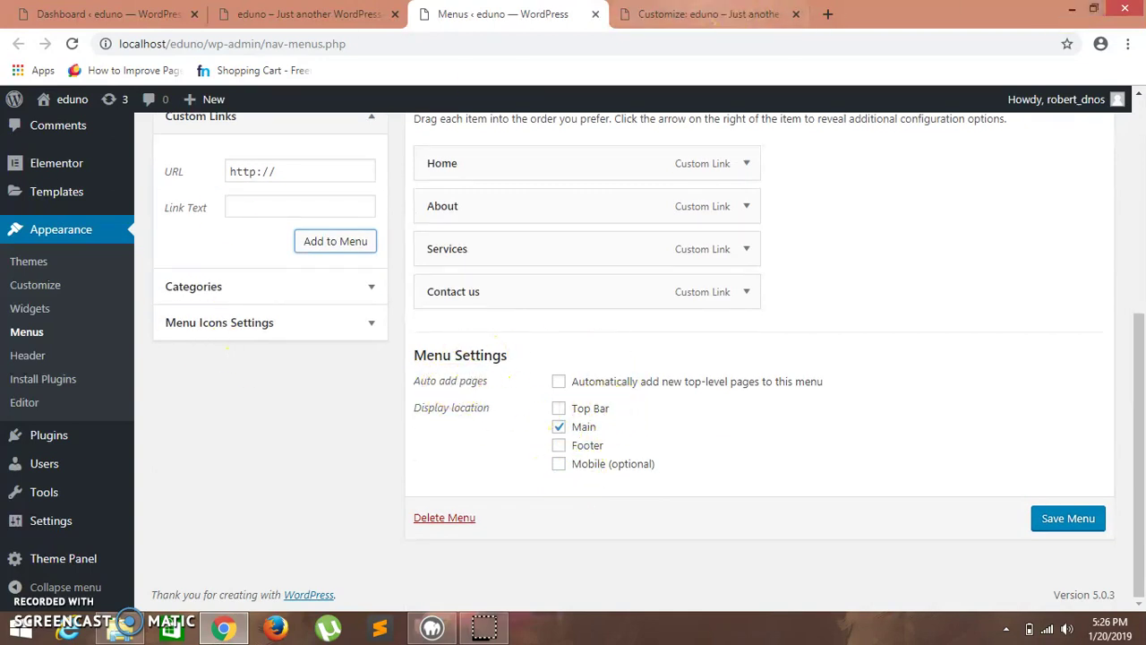
pyautogui.click(711, 13)
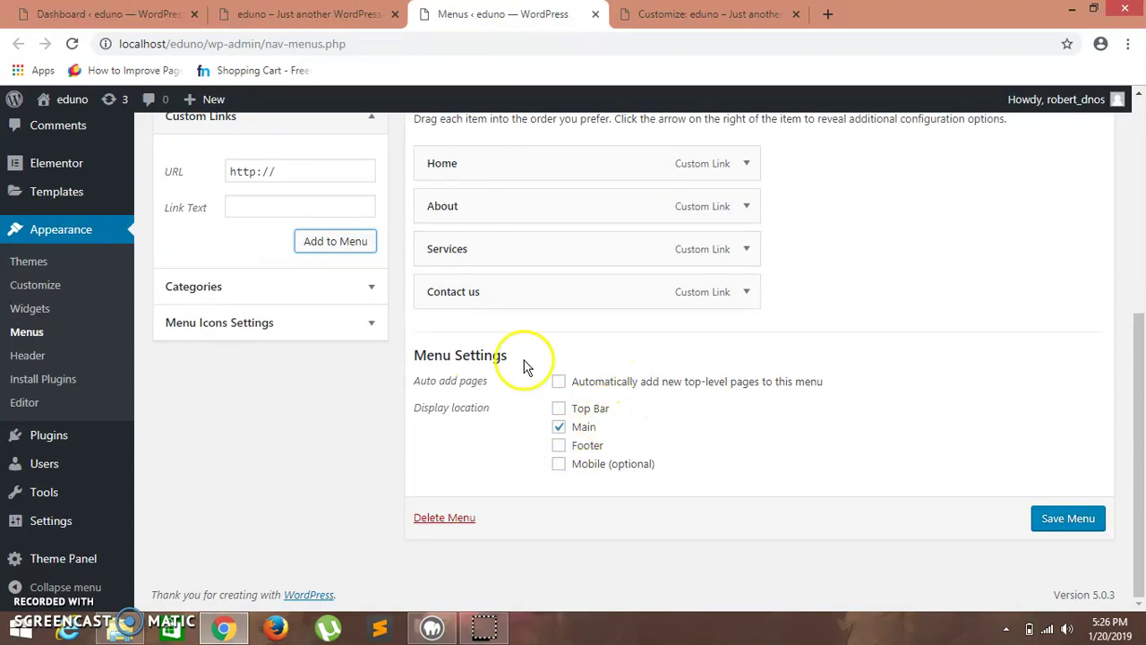
pyautogui.click(717, 13)
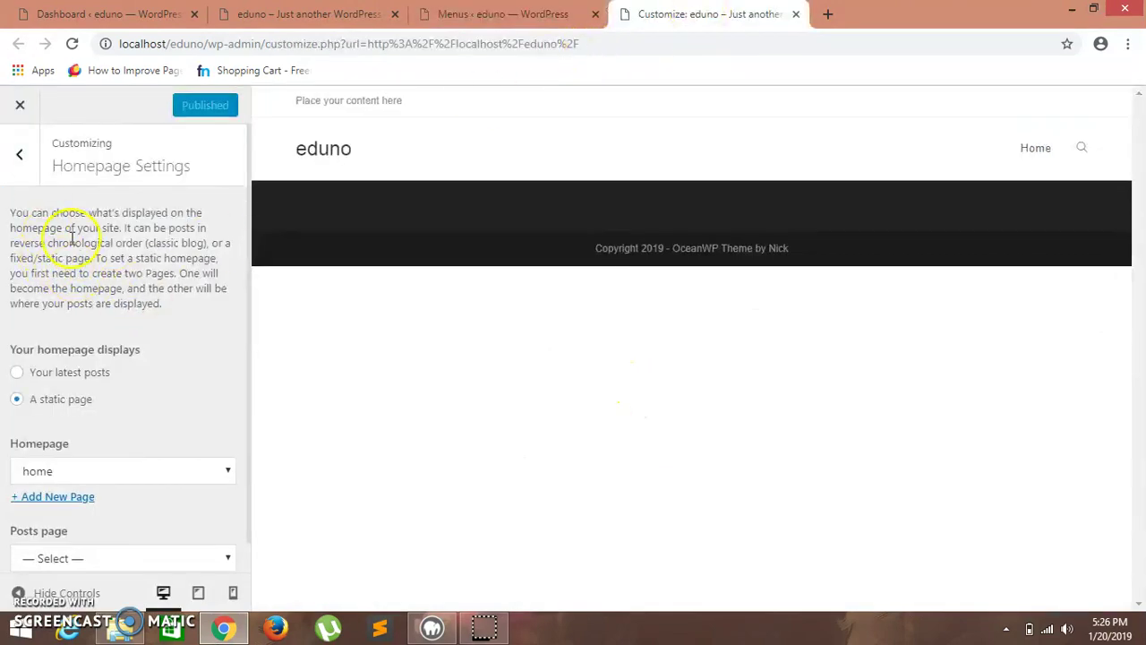
pyautogui.click(19, 156)
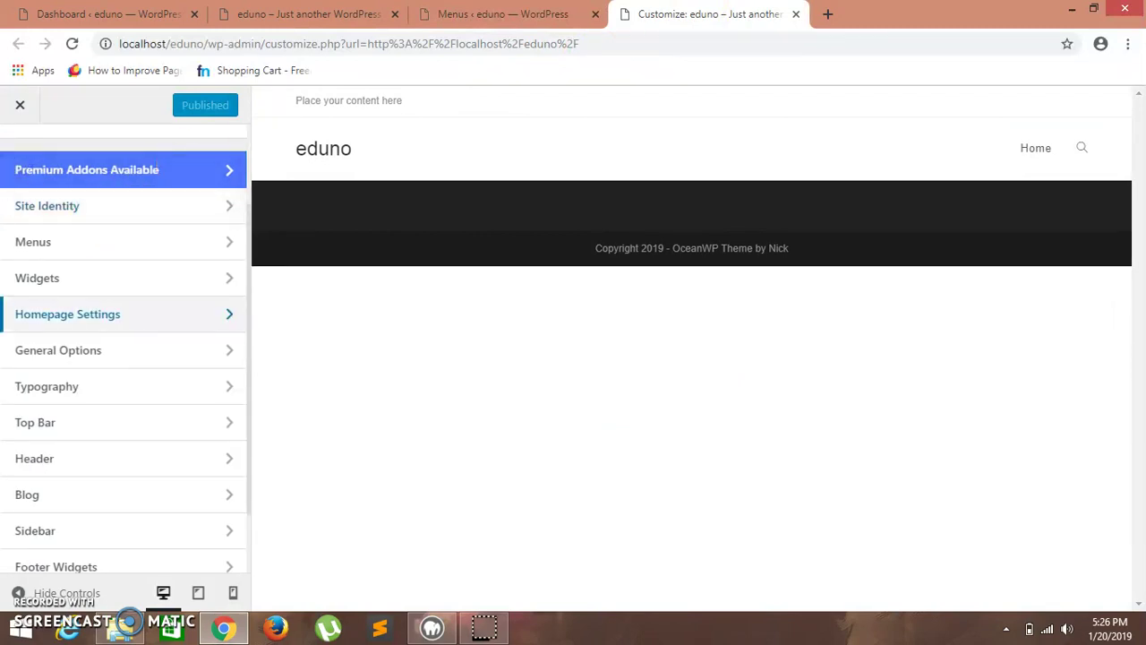
pyautogui.click(501, 14)
pyautogui.click(725, 14)
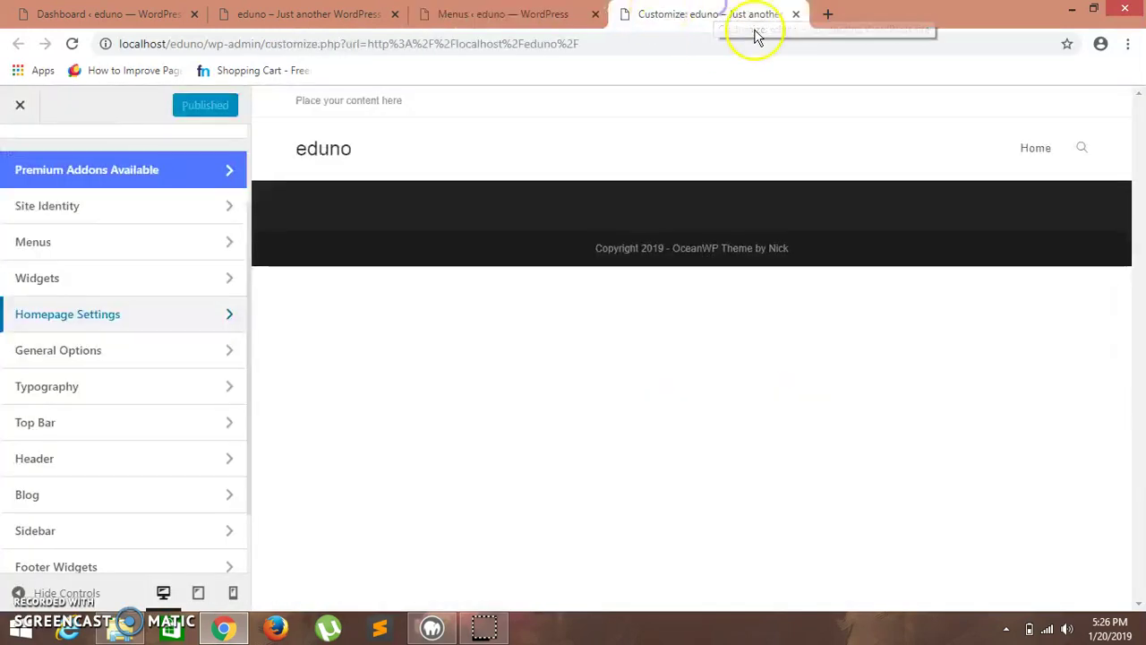
pyautogui.scroll(1, 101, 284)
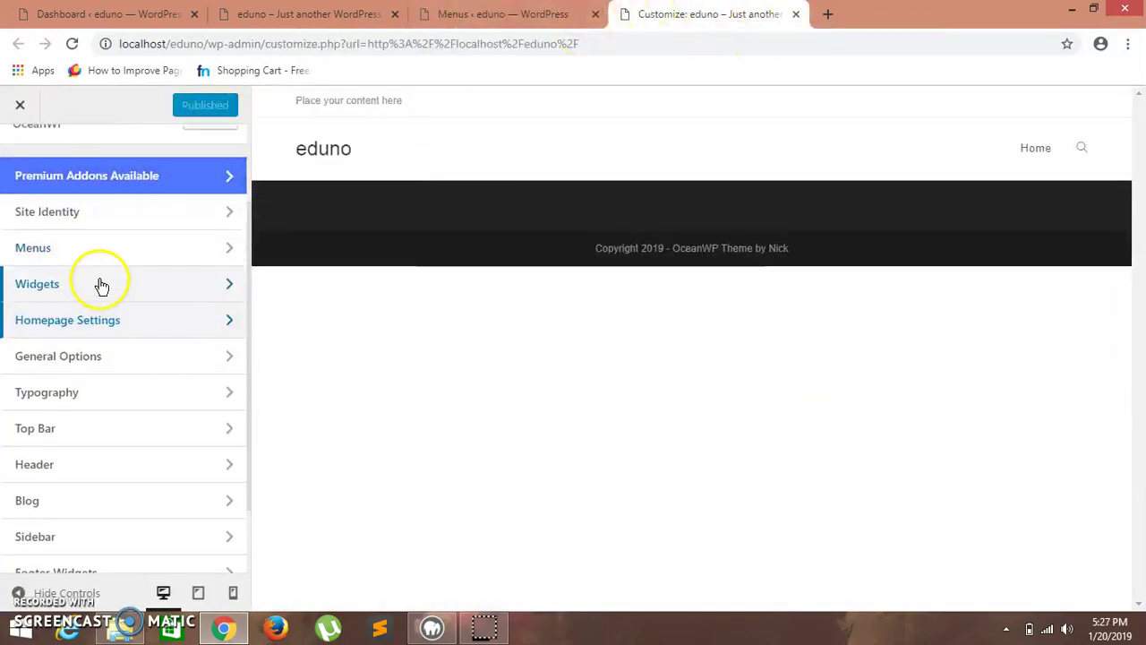
pyautogui.scroll(2, 80, 224)
pyautogui.scroll(-2, 46, 302)
pyautogui.scroll(3, 77, 215)
pyautogui.scroll(-2, 69, 220)
pyautogui.scroll(1, 71, 205)
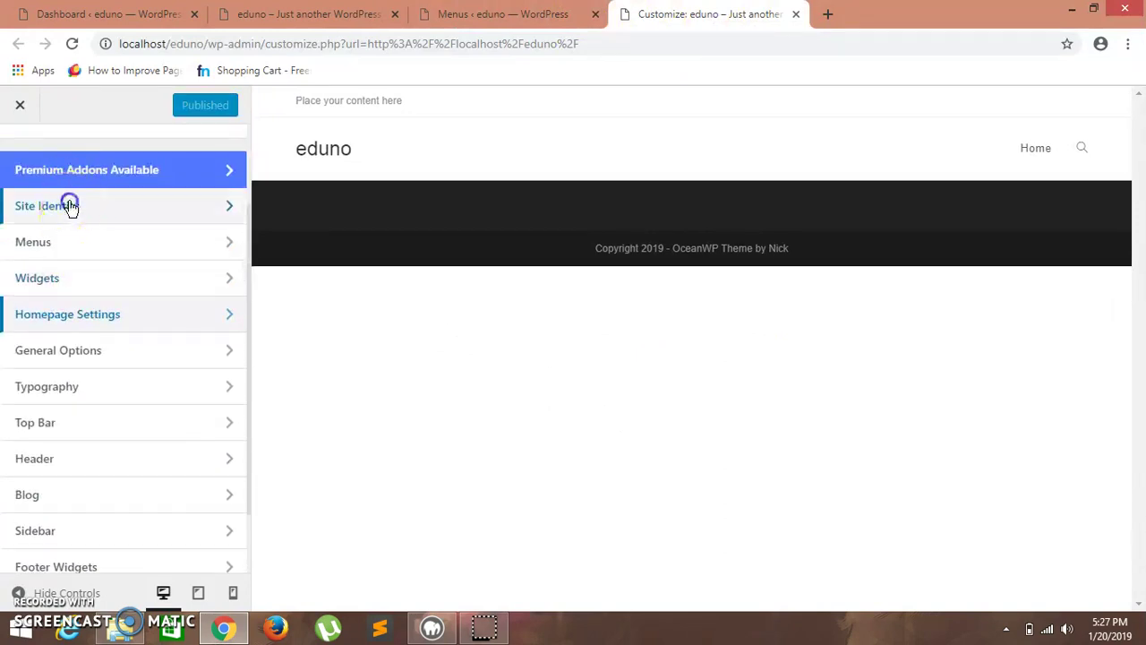
pyautogui.click(70, 206)
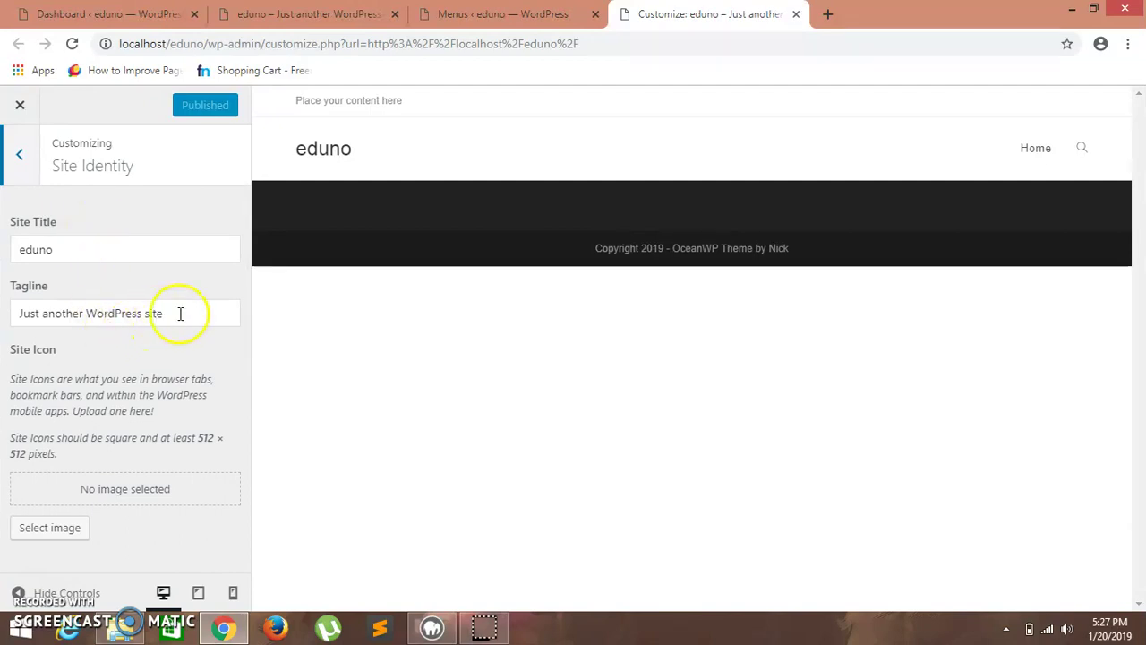
pyautogui.moveTo(179, 314); pyautogui.dragTo(42, 313)
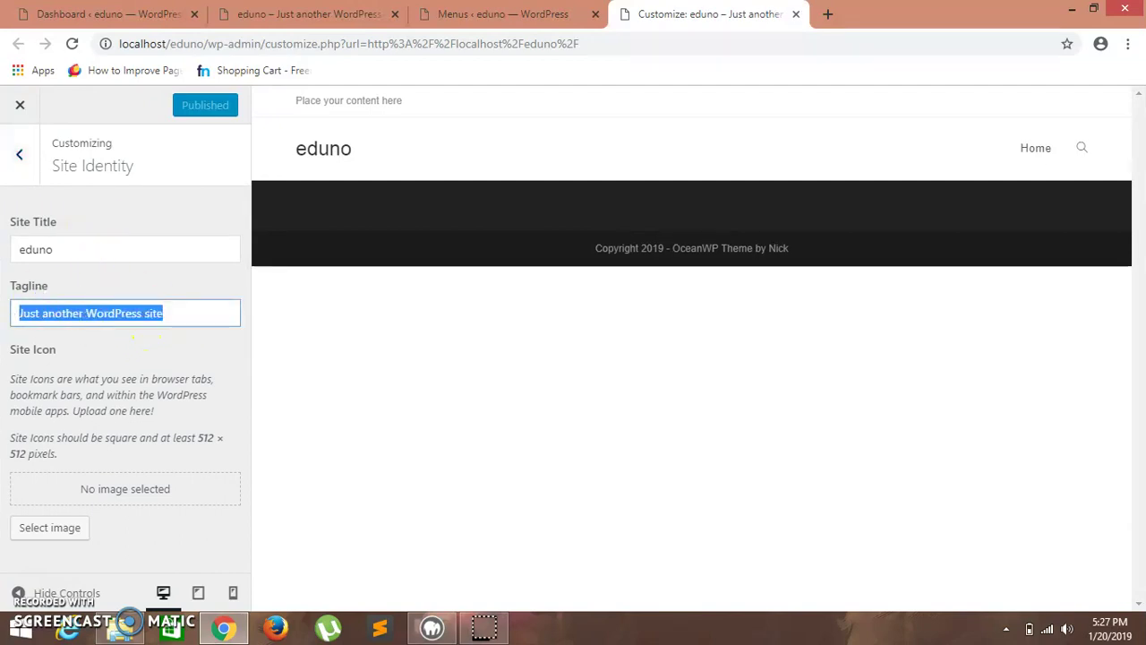
pyautogui.click(99, 247)
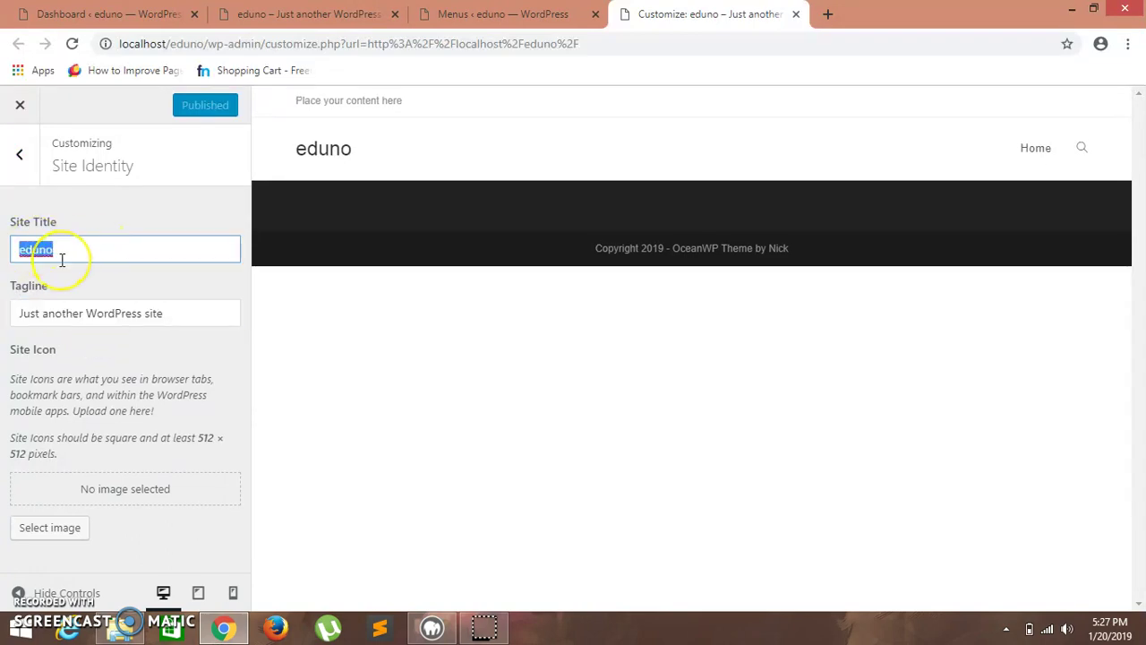
pyautogui.click(103, 271)
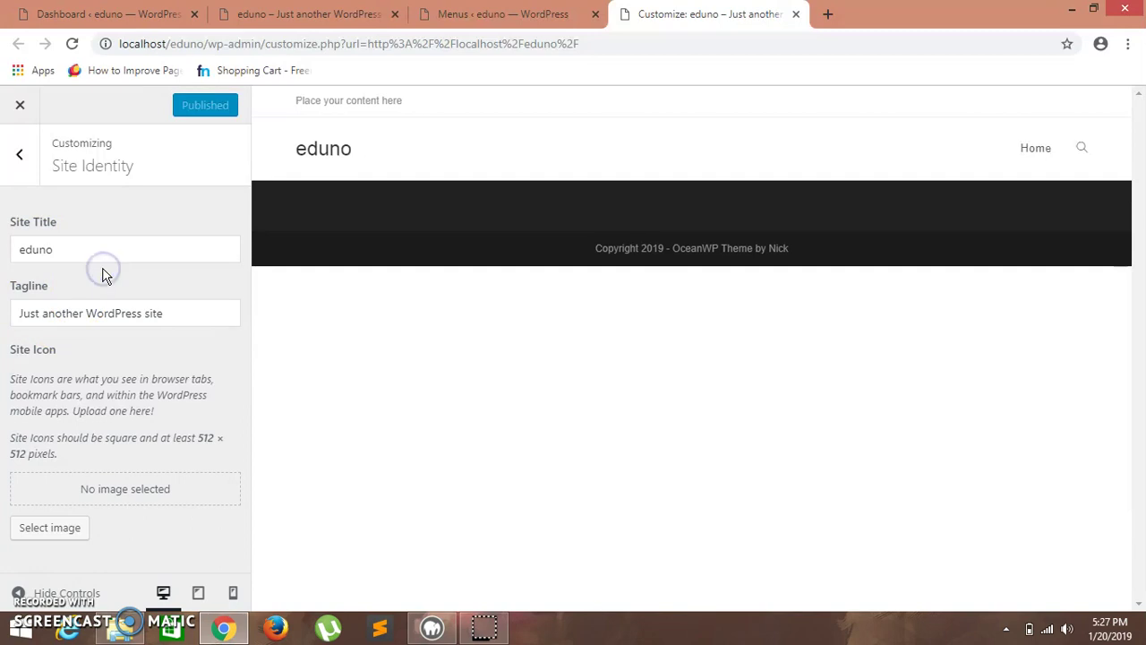
pyautogui.click(20, 156)
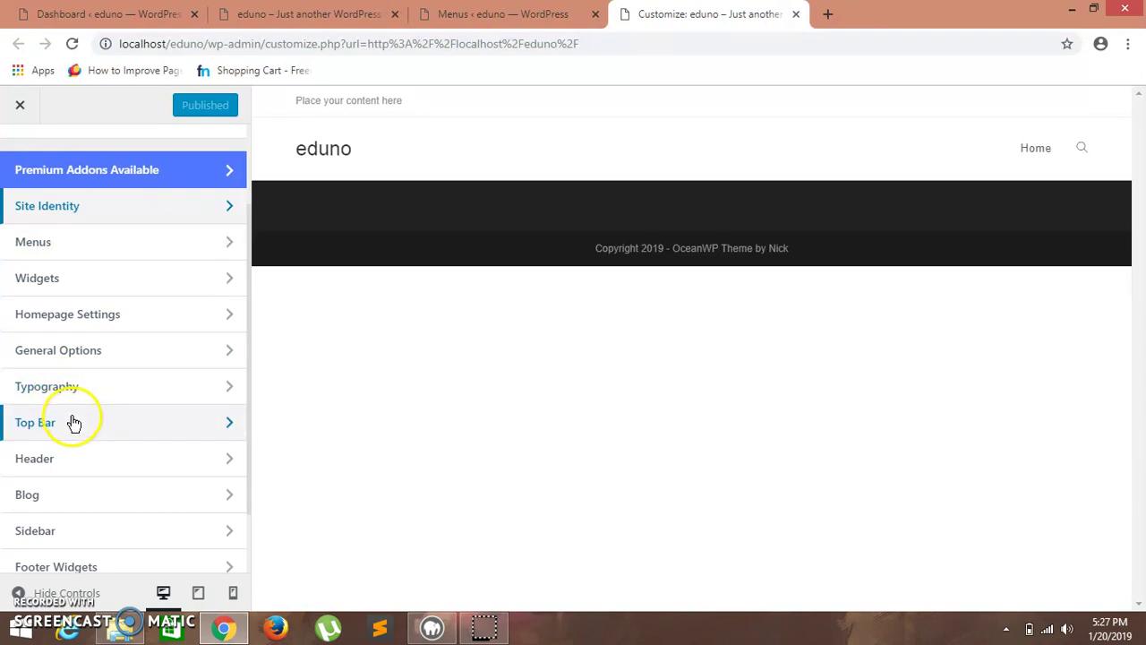
# Uncheck Enable Top Bar under Top Bar > General and publish the change
pyautogui.click(74, 421)
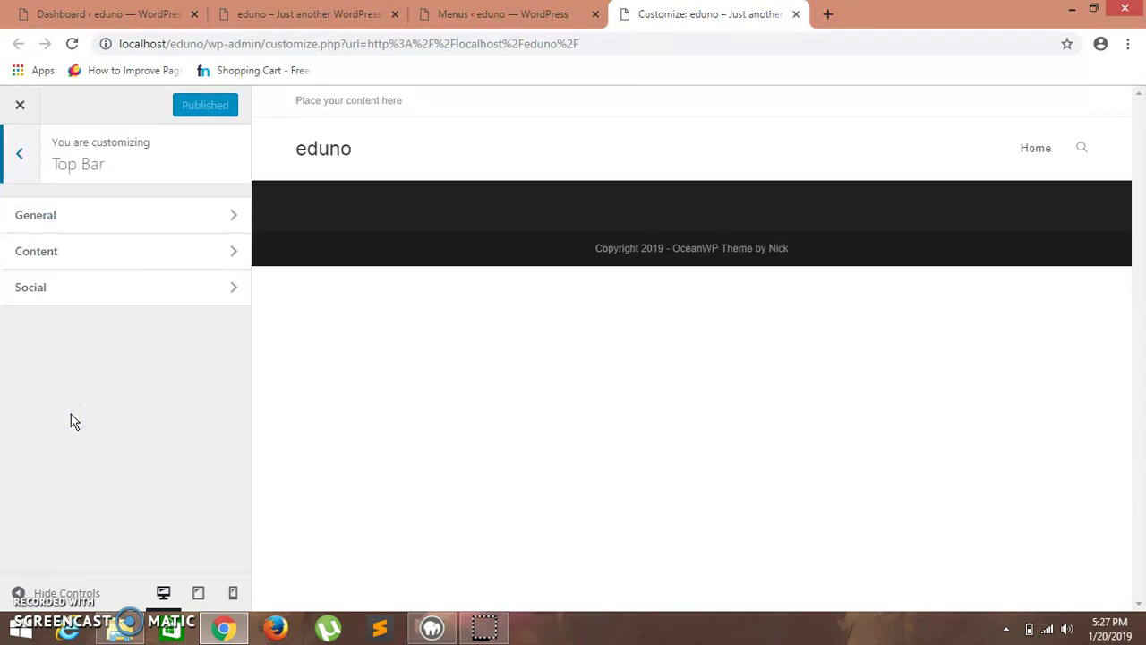
pyautogui.click(76, 217)
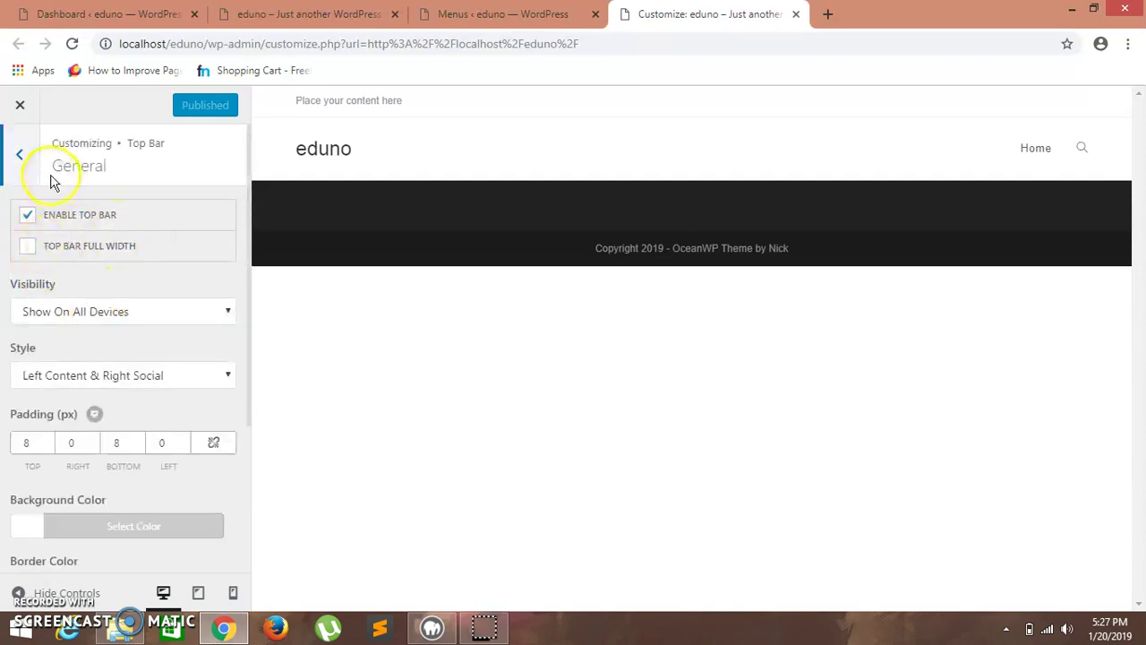
pyautogui.scroll(-2, 21, 317)
pyautogui.scroll(2, 20, 317)
pyautogui.click(29, 218)
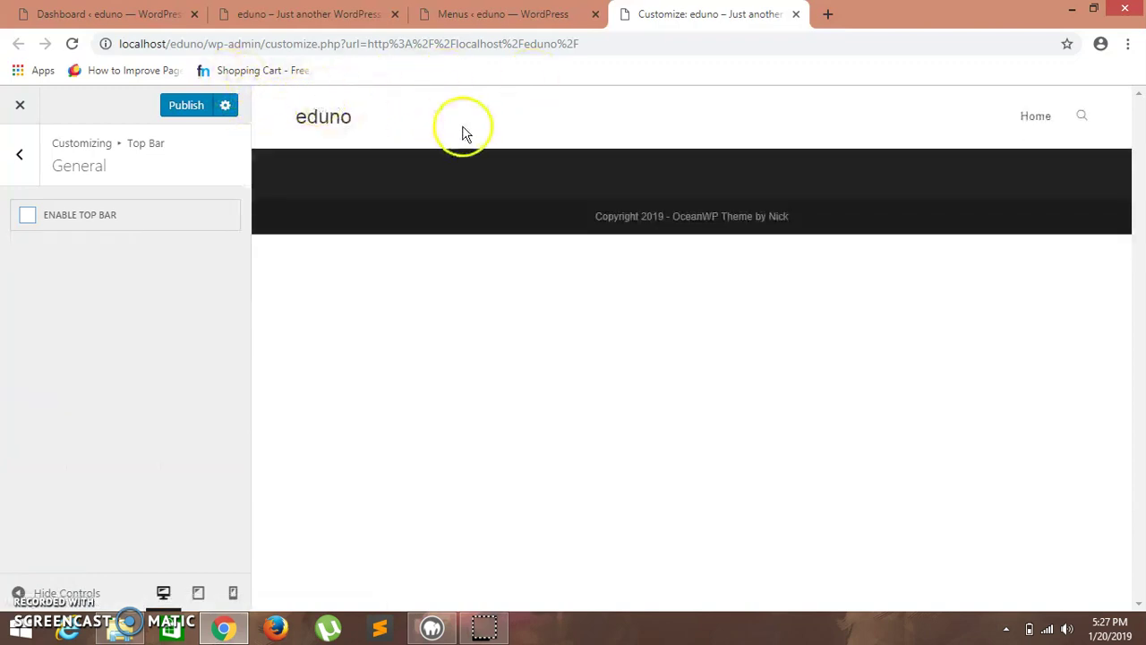
pyautogui.click(174, 109)
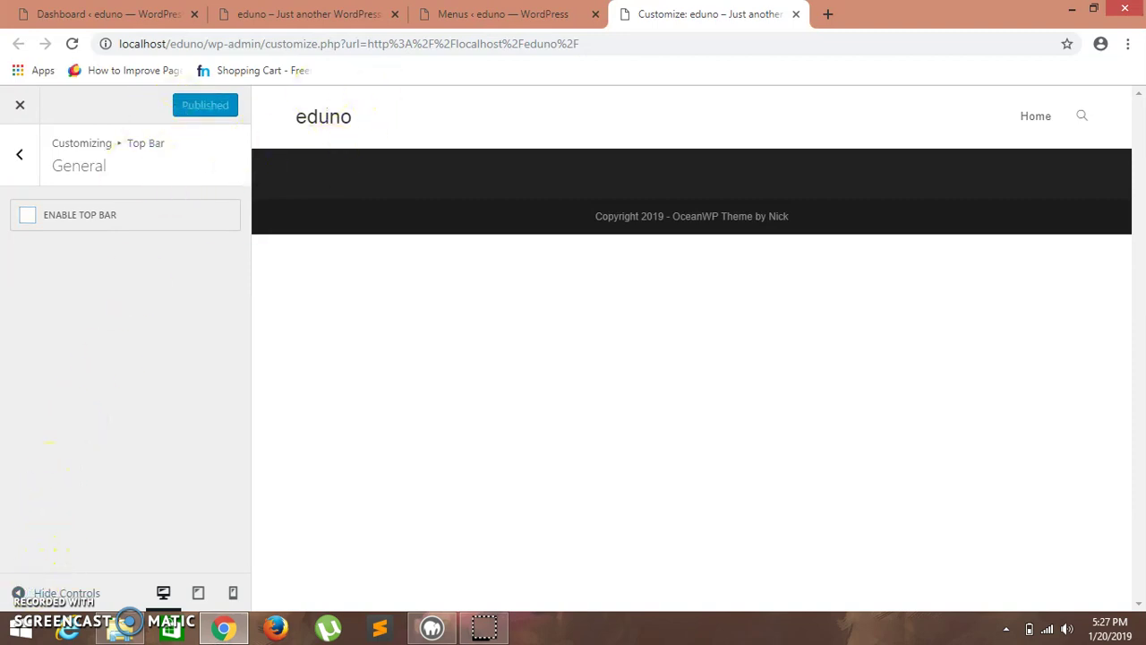
pyautogui.click(17, 160)
pyautogui.click(11, 150)
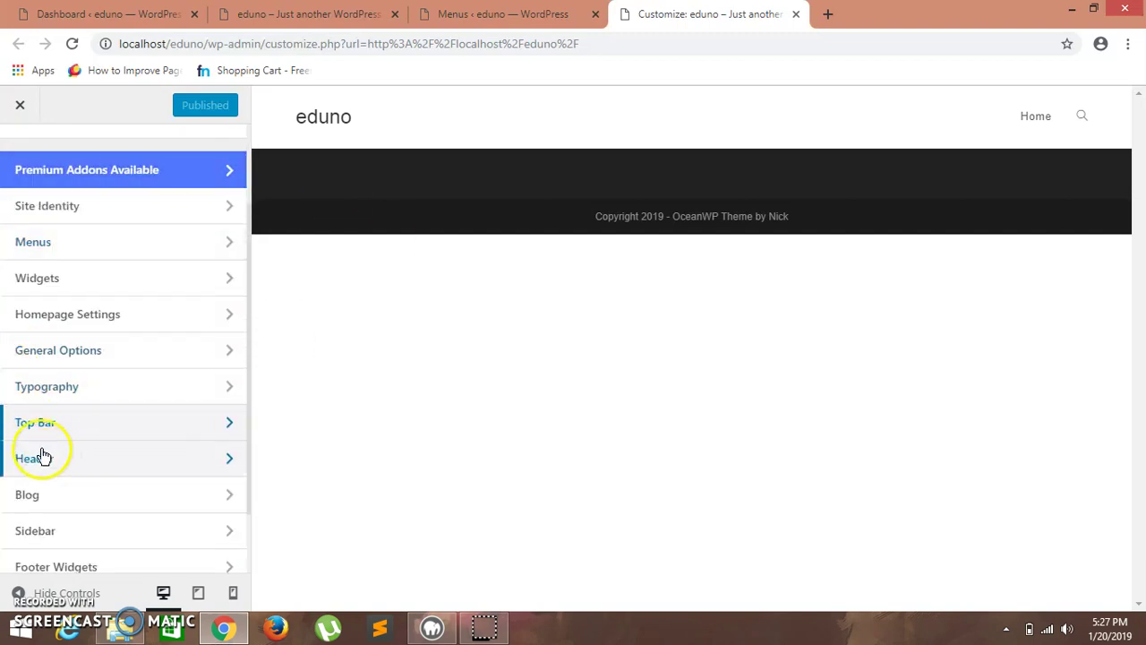
pyautogui.click(36, 459)
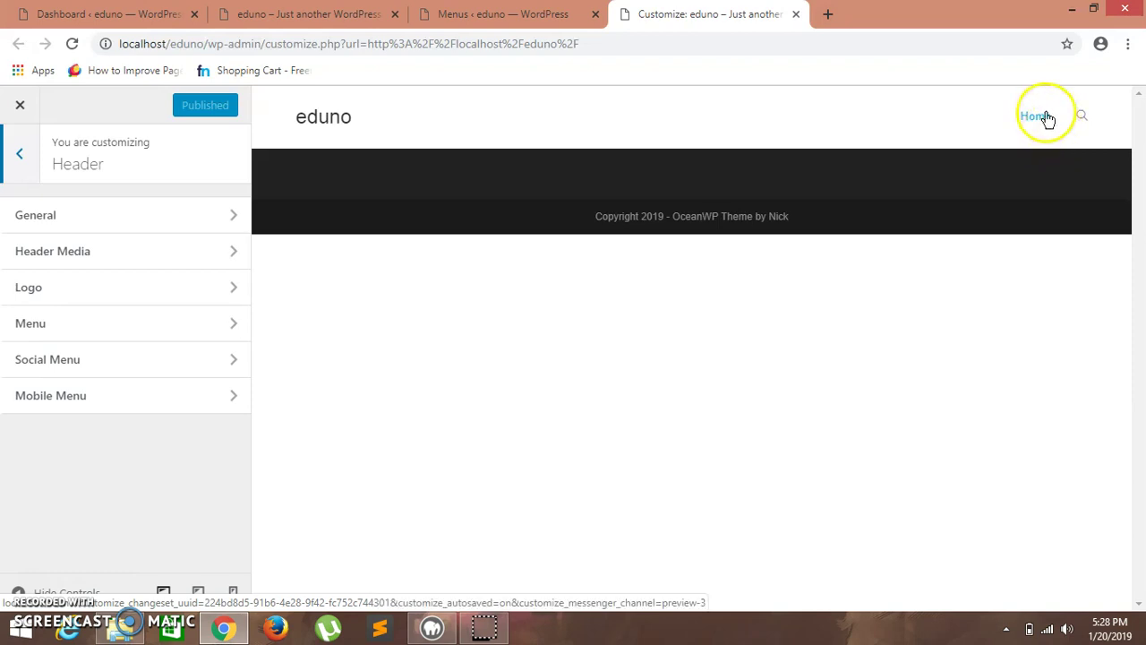
pyautogui.click(121, 324)
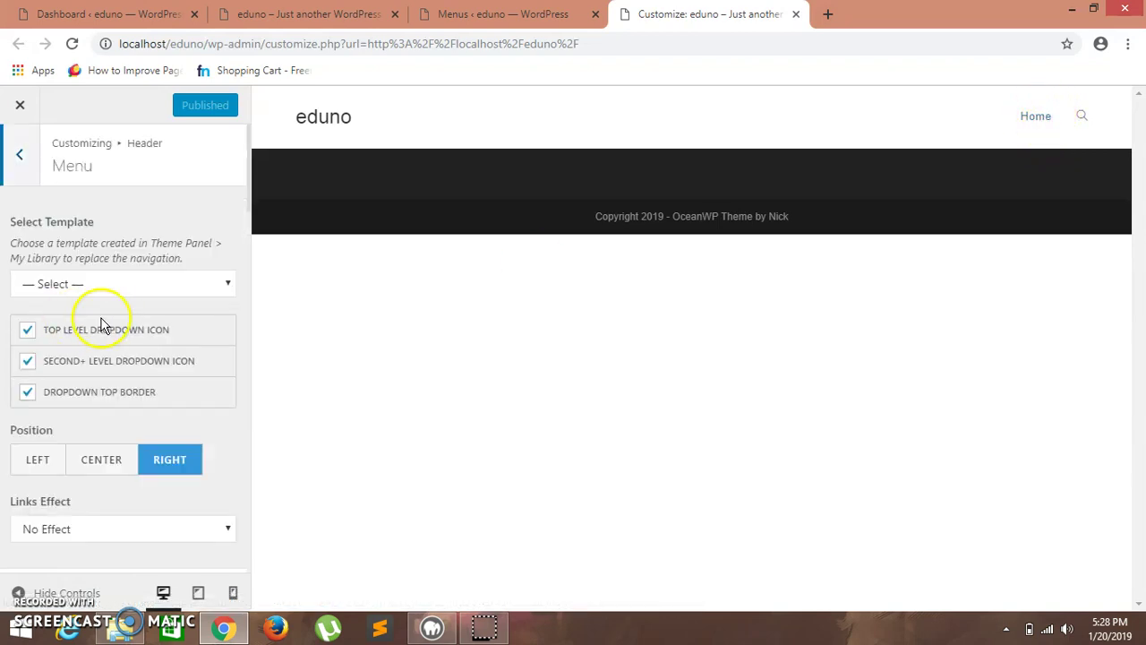
pyautogui.scroll(-2, 75, 398)
pyautogui.scroll(-4, 68, 394)
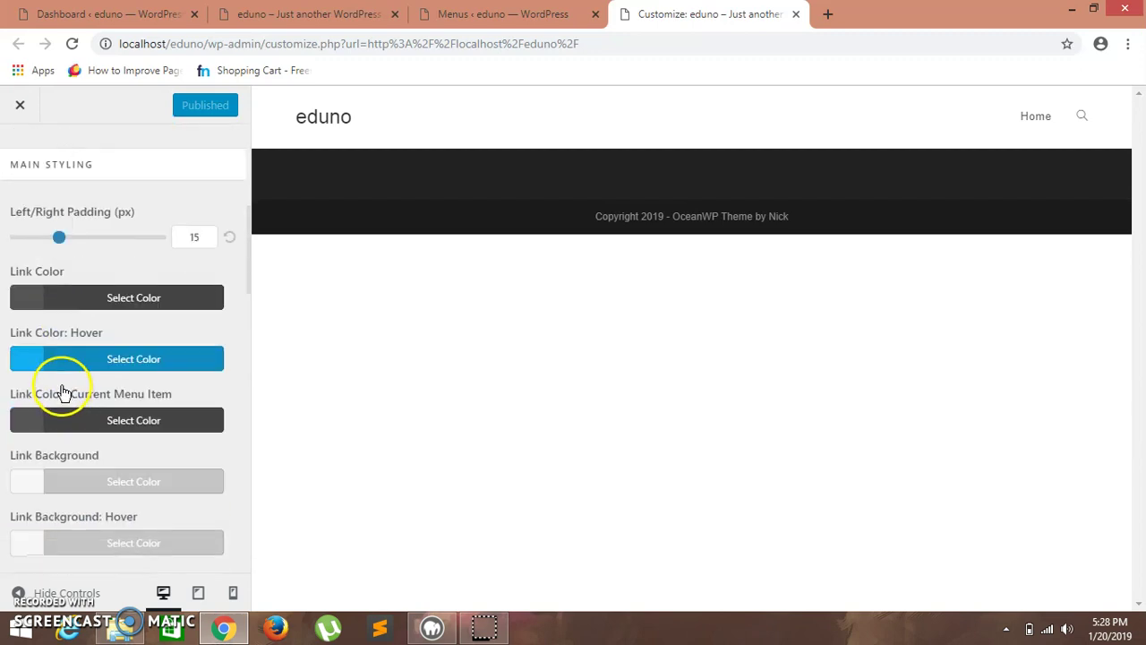
pyautogui.scroll(6, 63, 380)
pyautogui.click(34, 156)
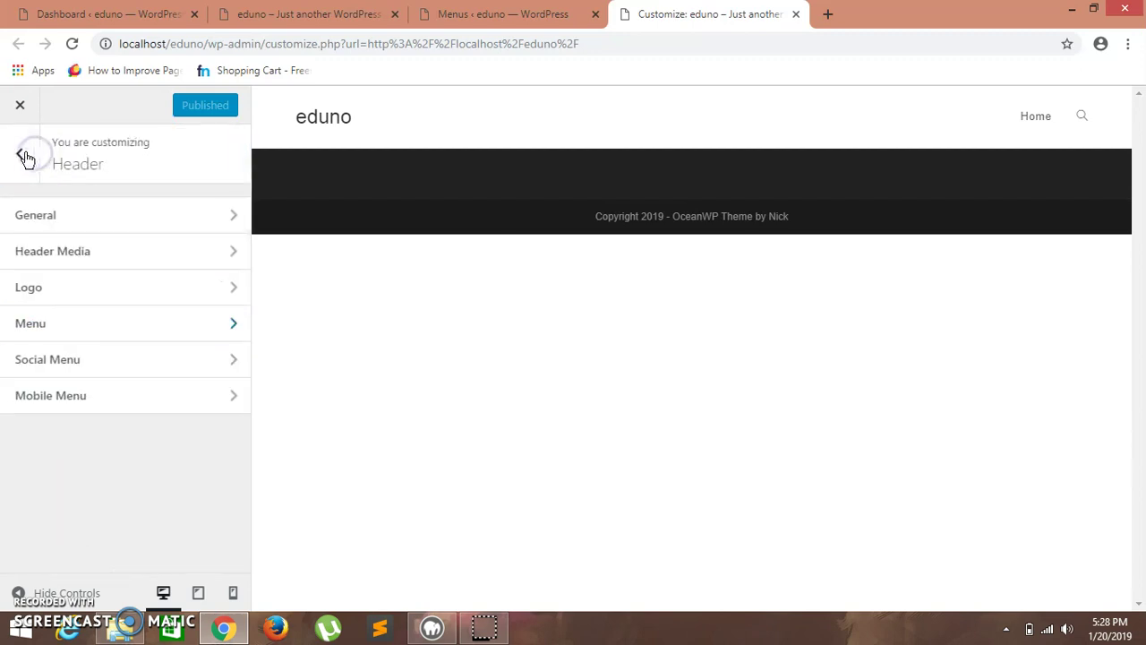
pyautogui.click(24, 154)
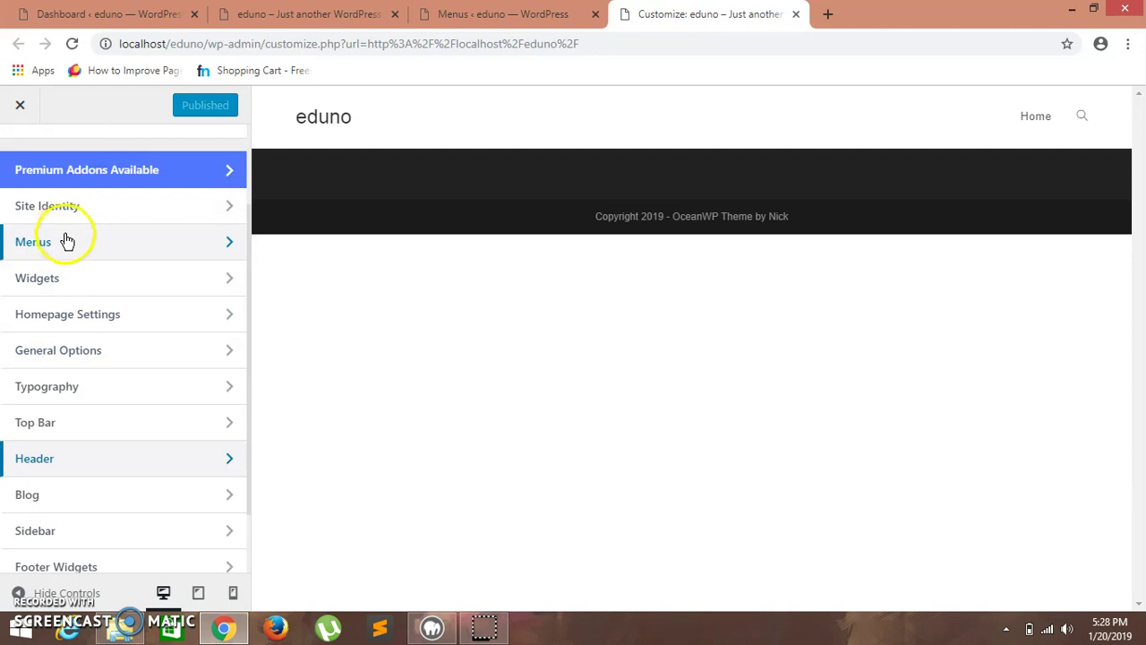
pyautogui.click(77, 247)
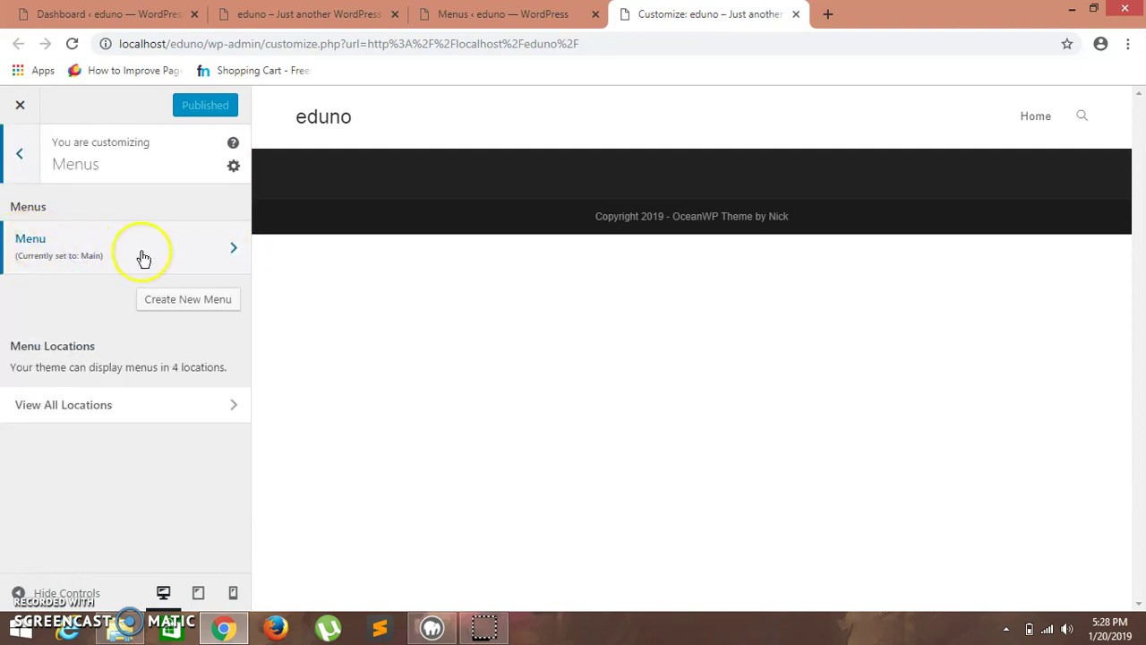
# Inspect the menu 'Menu' and its Custom Links and Pages options without adding items
pyautogui.click(57, 251)
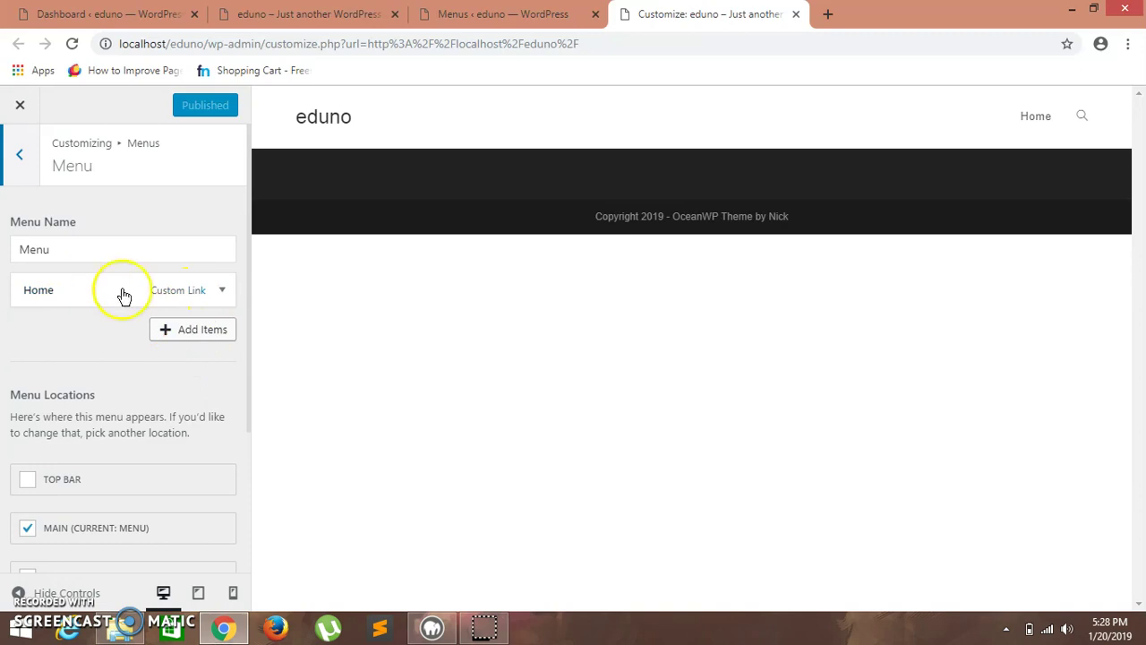
pyautogui.click(182, 339)
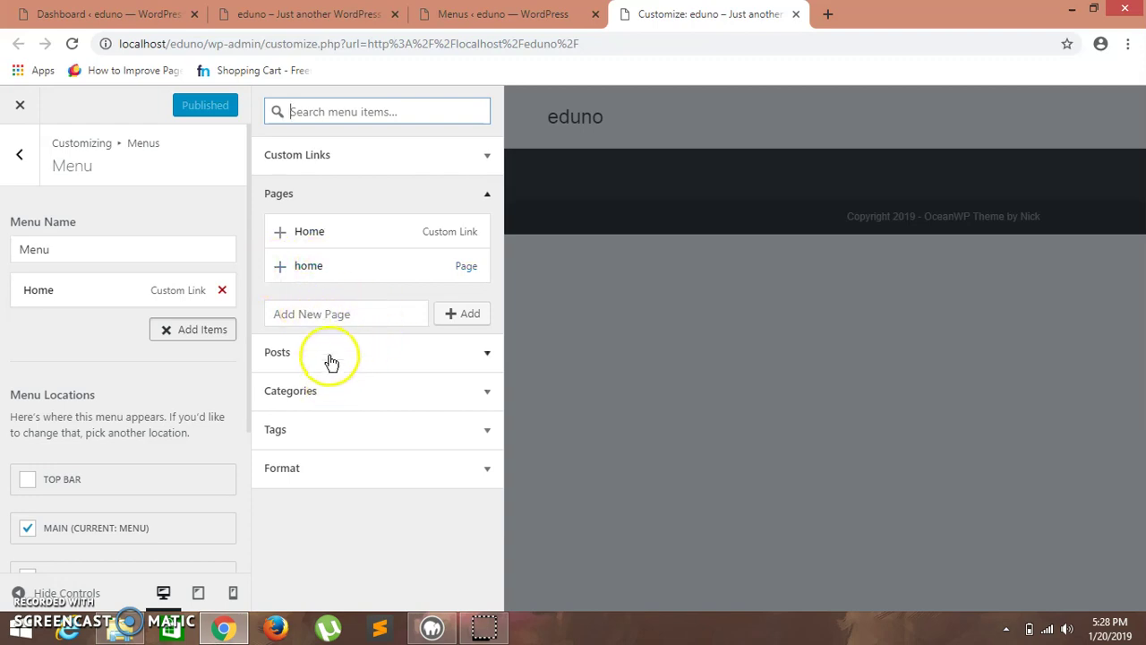
pyautogui.click(295, 163)
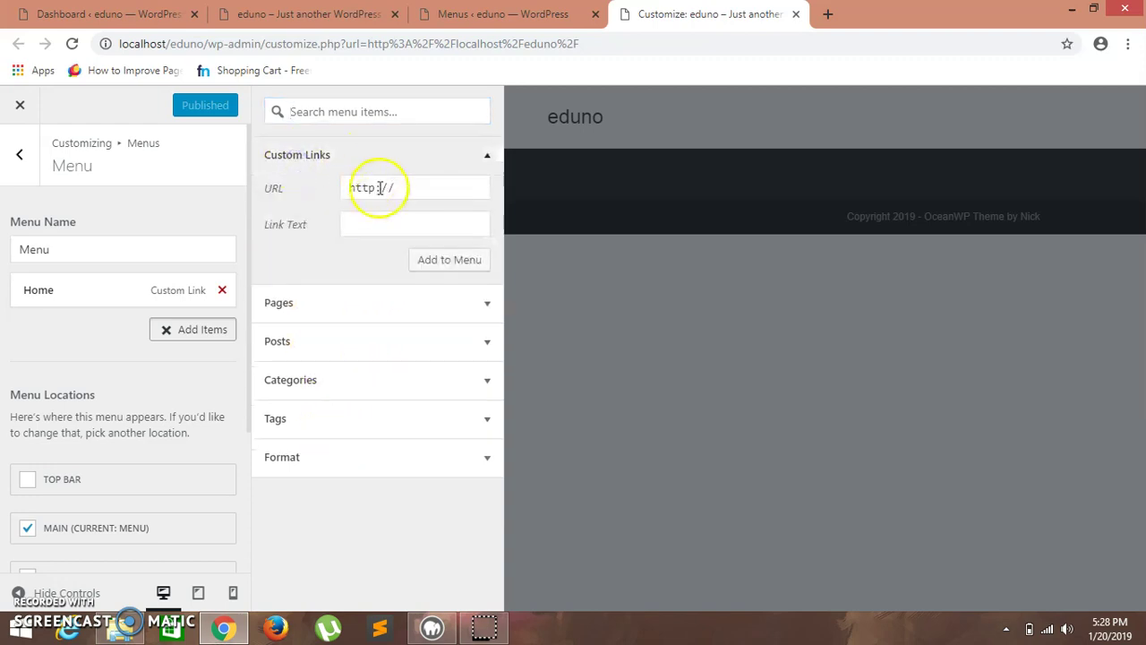
pyautogui.click(332, 303)
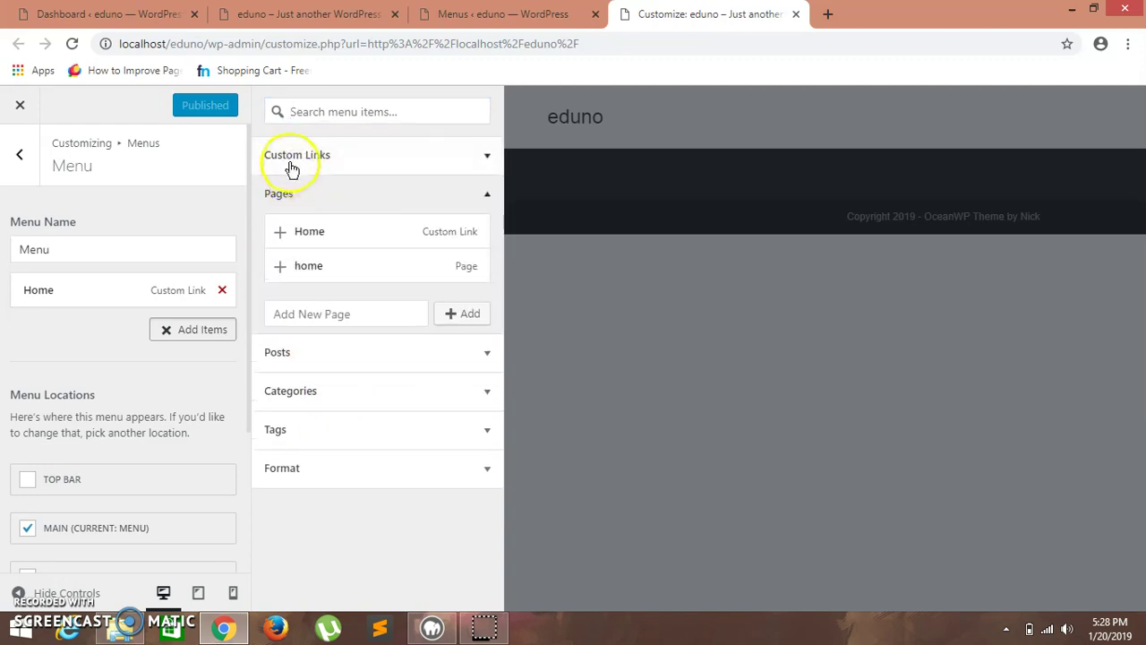
pyautogui.click(325, 201)
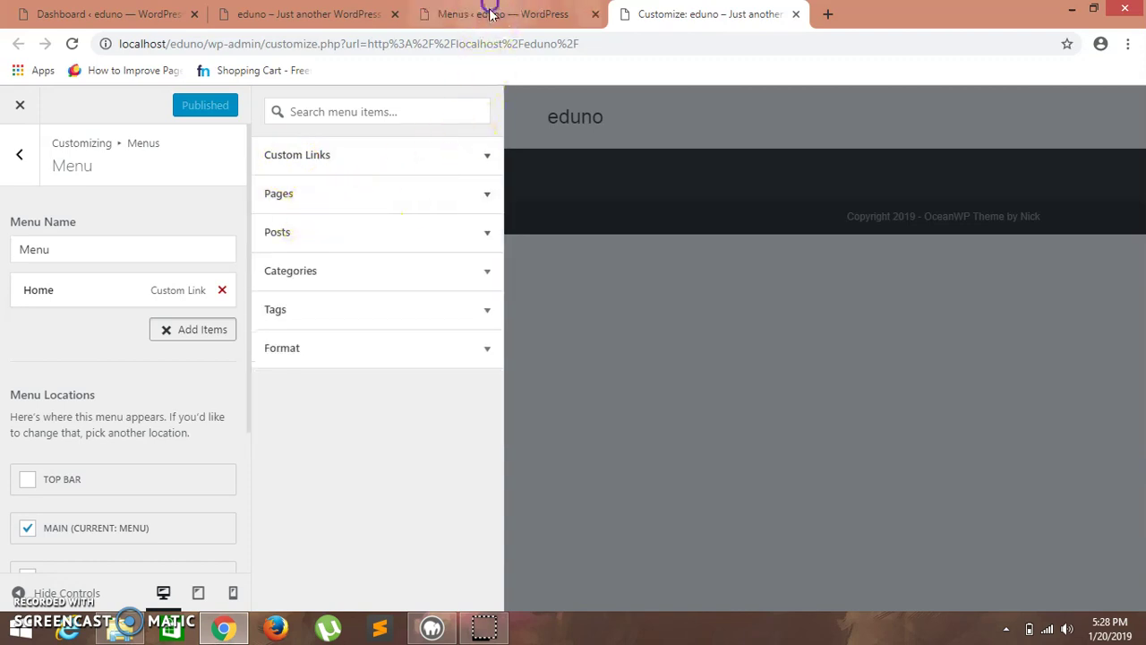
pyautogui.click(490, 13)
pyautogui.click(707, 14)
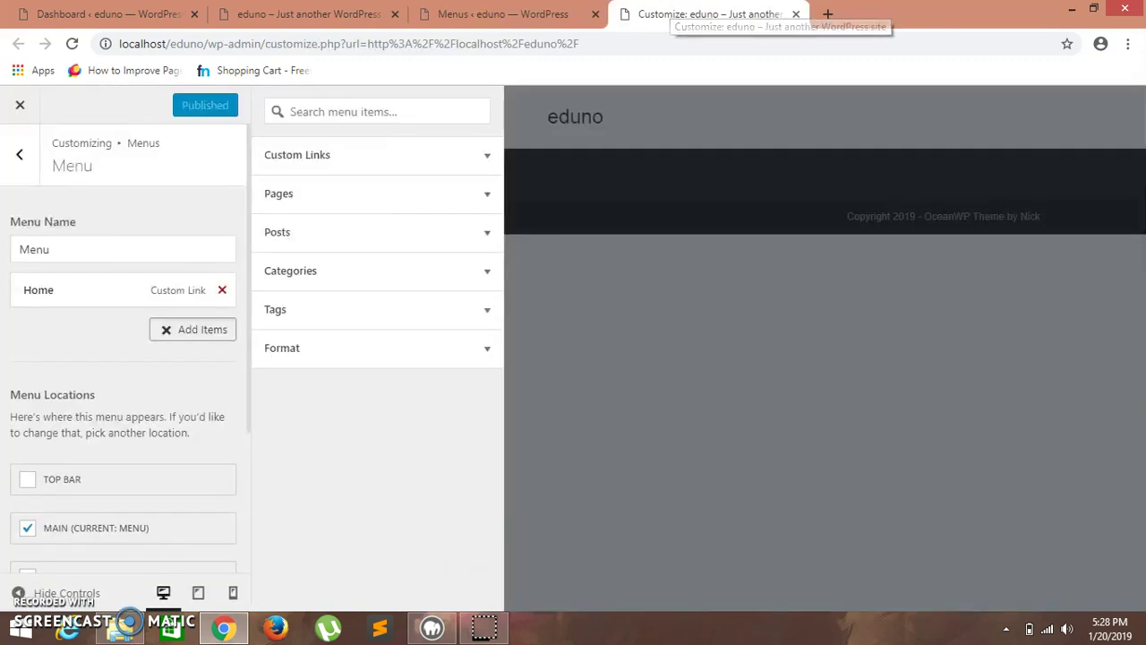
pyautogui.click(19, 157)
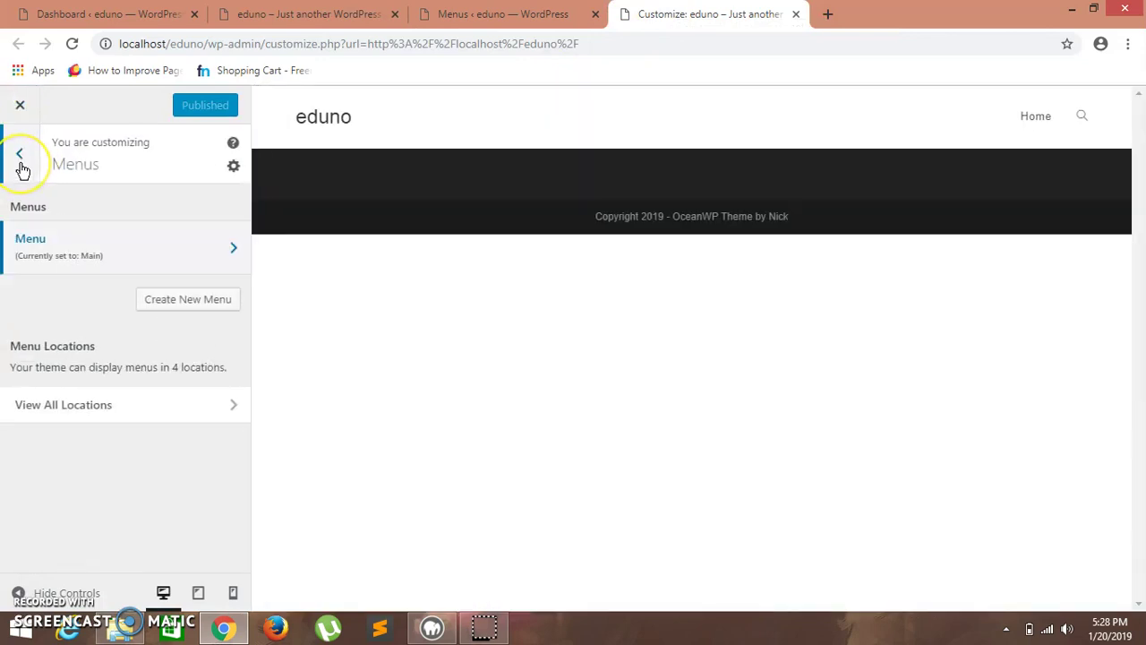
pyautogui.click(22, 163)
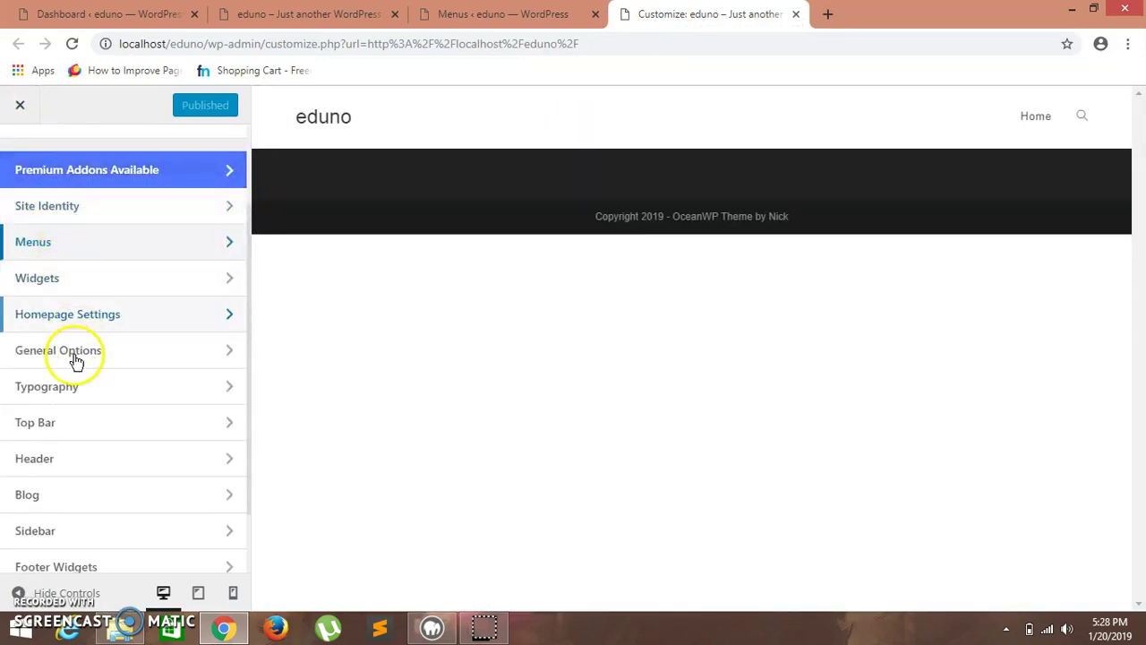
pyautogui.scroll(-2, 75, 394)
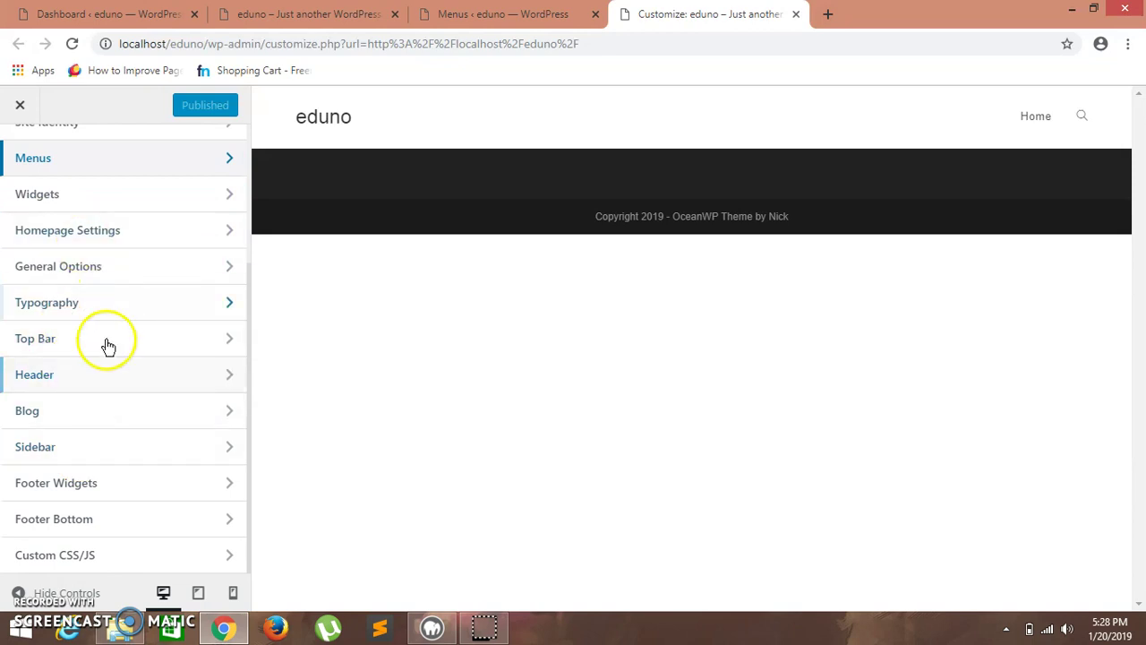
pyautogui.click(95, 380)
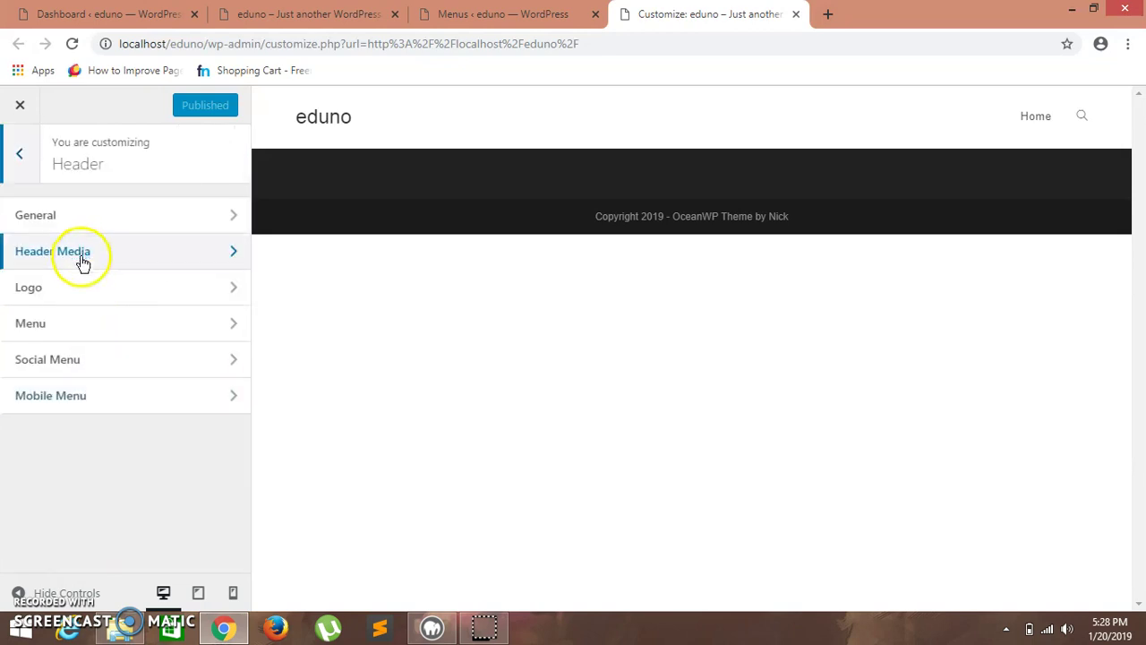
pyautogui.click(82, 323)
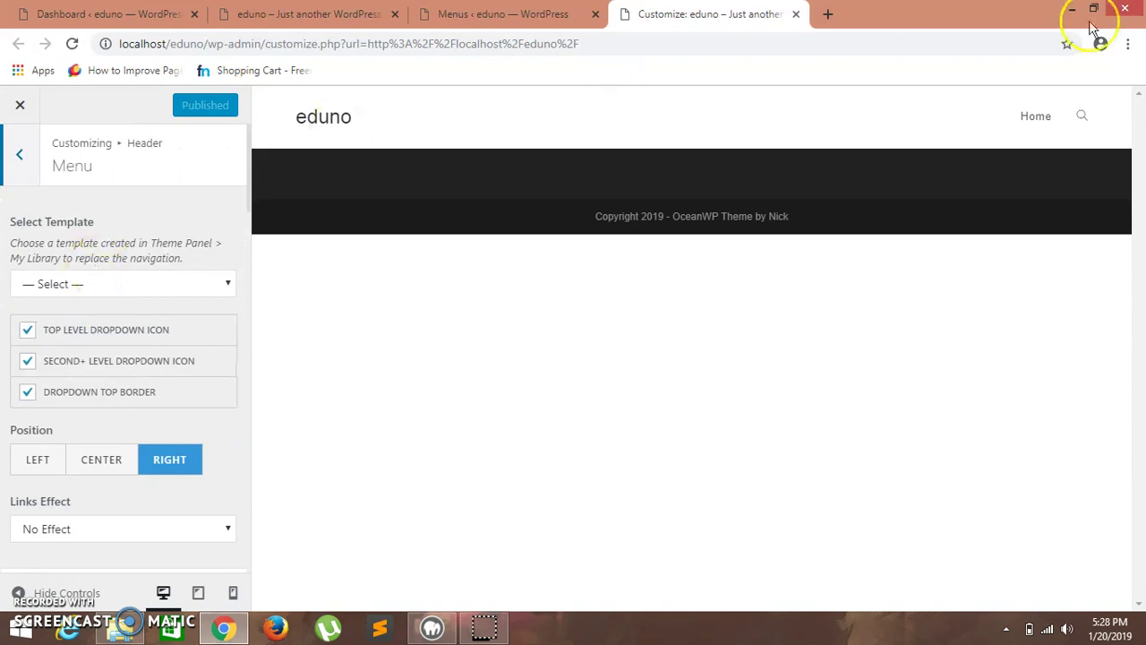
pyautogui.scroll(-4, 47, 378)
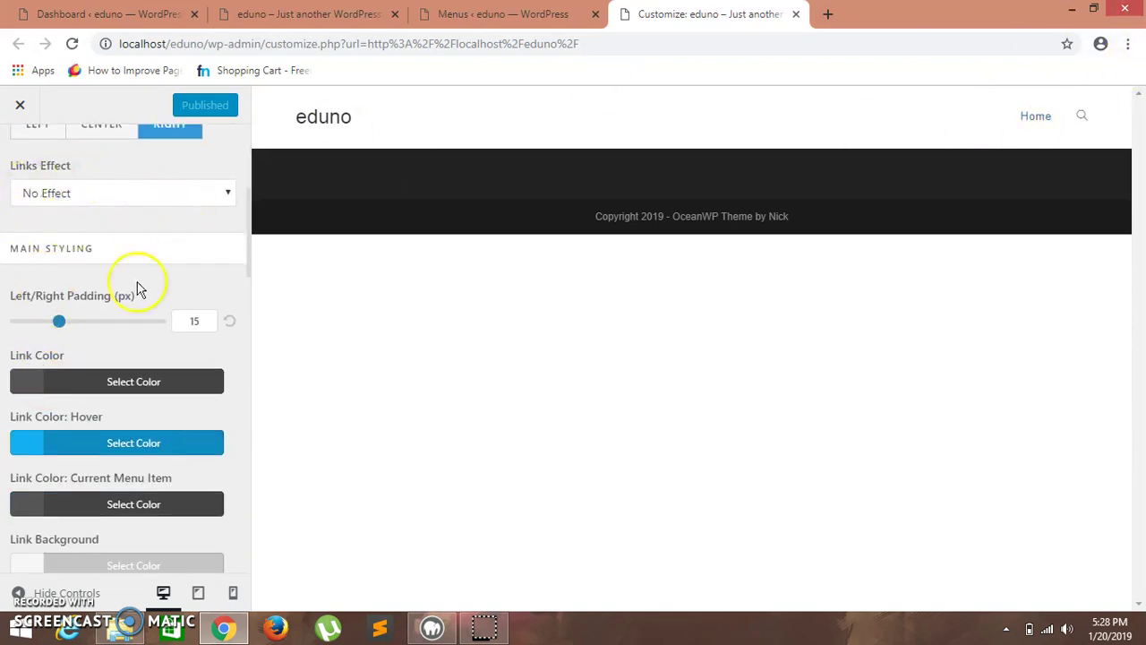
pyautogui.click(93, 190)
pyautogui.click(94, 194)
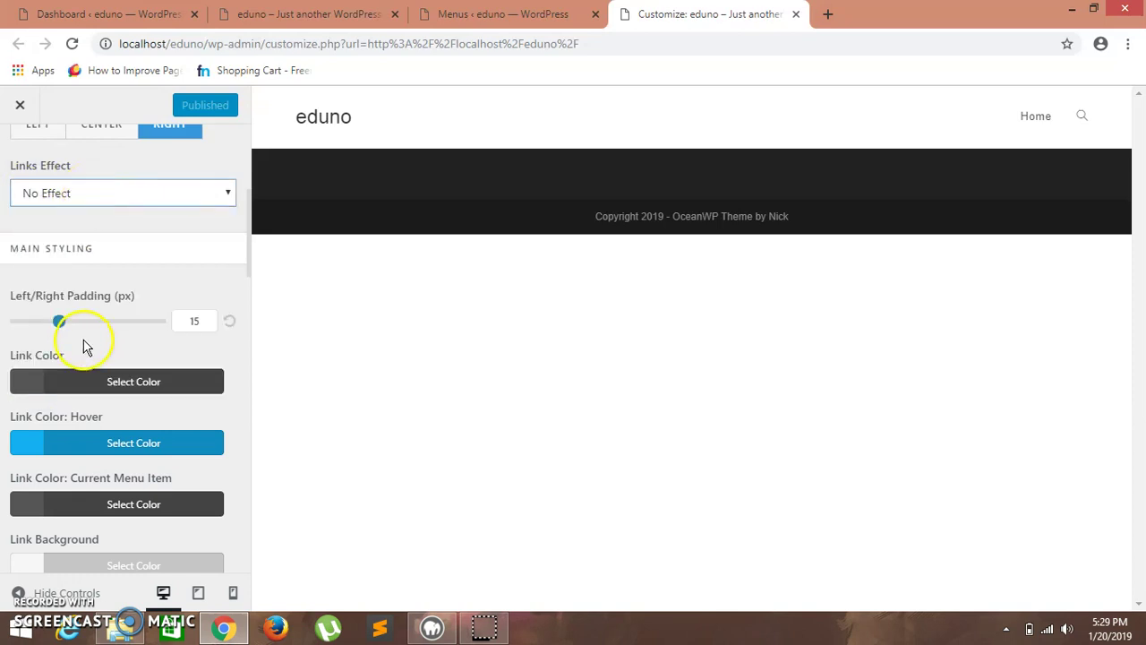
pyautogui.scroll(-6, 83, 331)
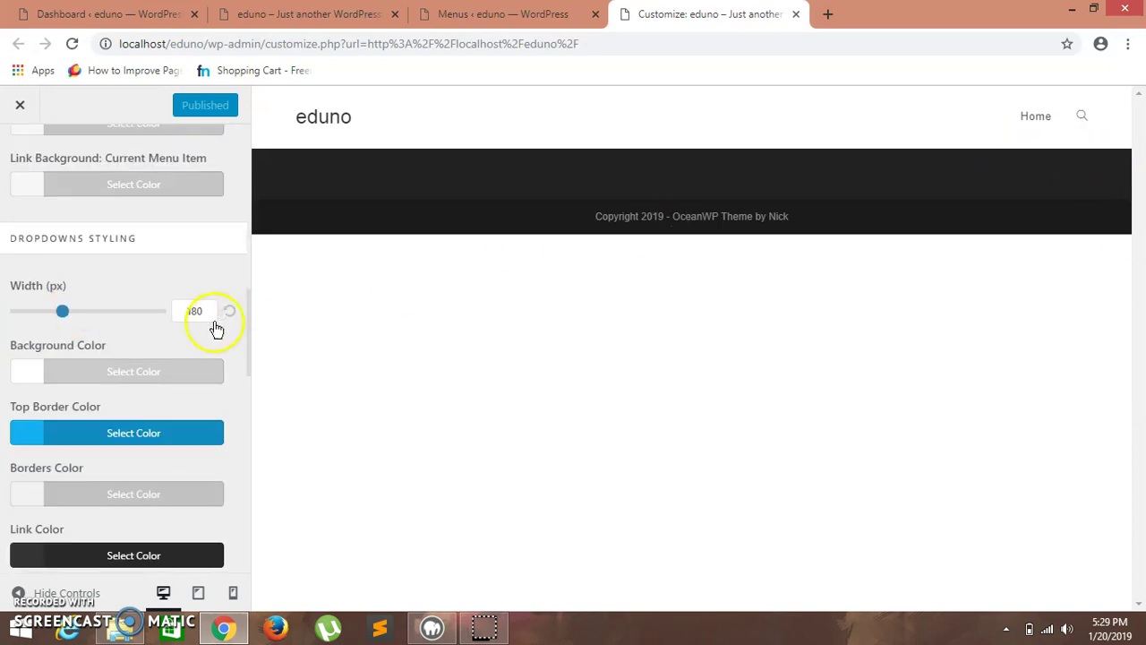
pyautogui.scroll(-2, 115, 340)
pyautogui.scroll(-5, 89, 290)
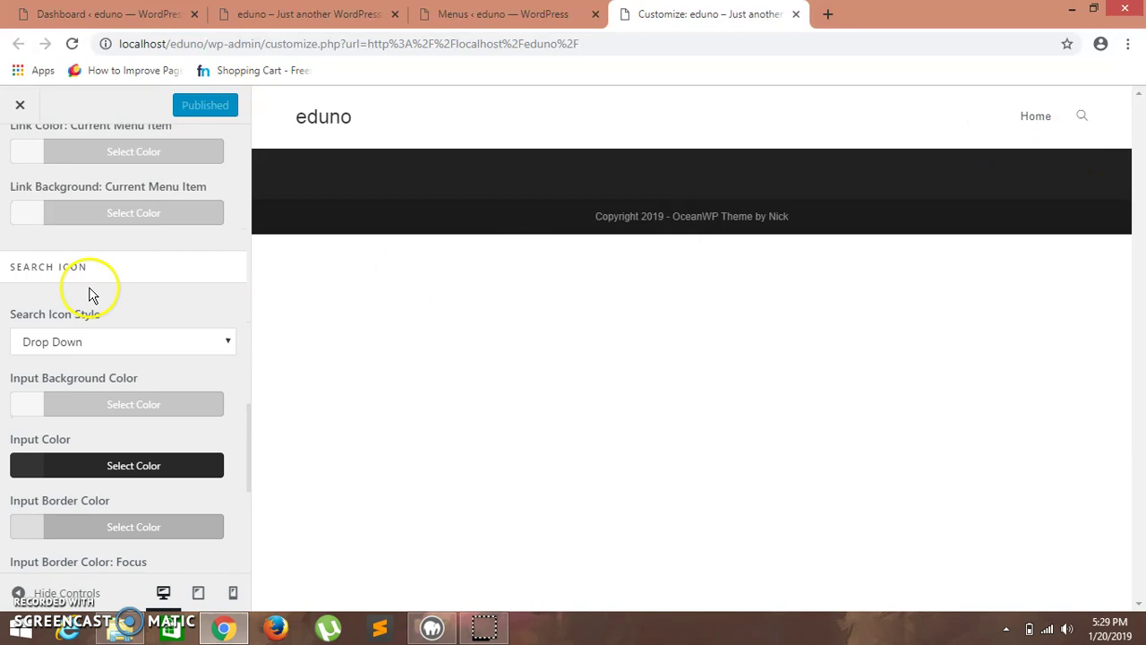
pyautogui.scroll(15, 90, 287)
pyautogui.click(22, 164)
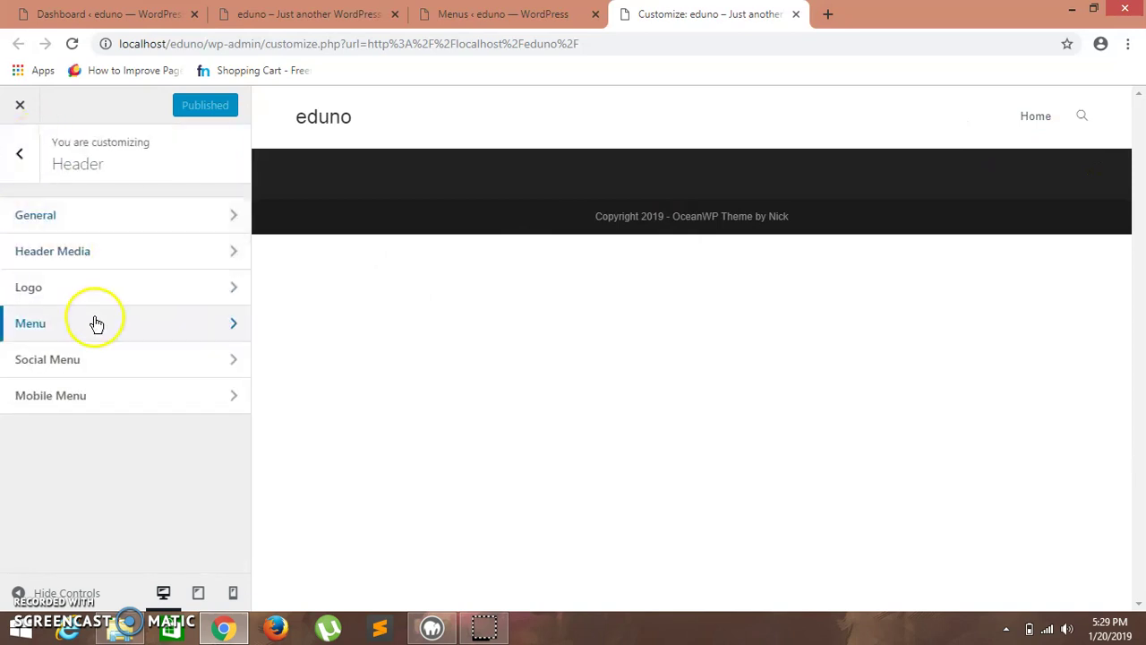
pyautogui.click(87, 288)
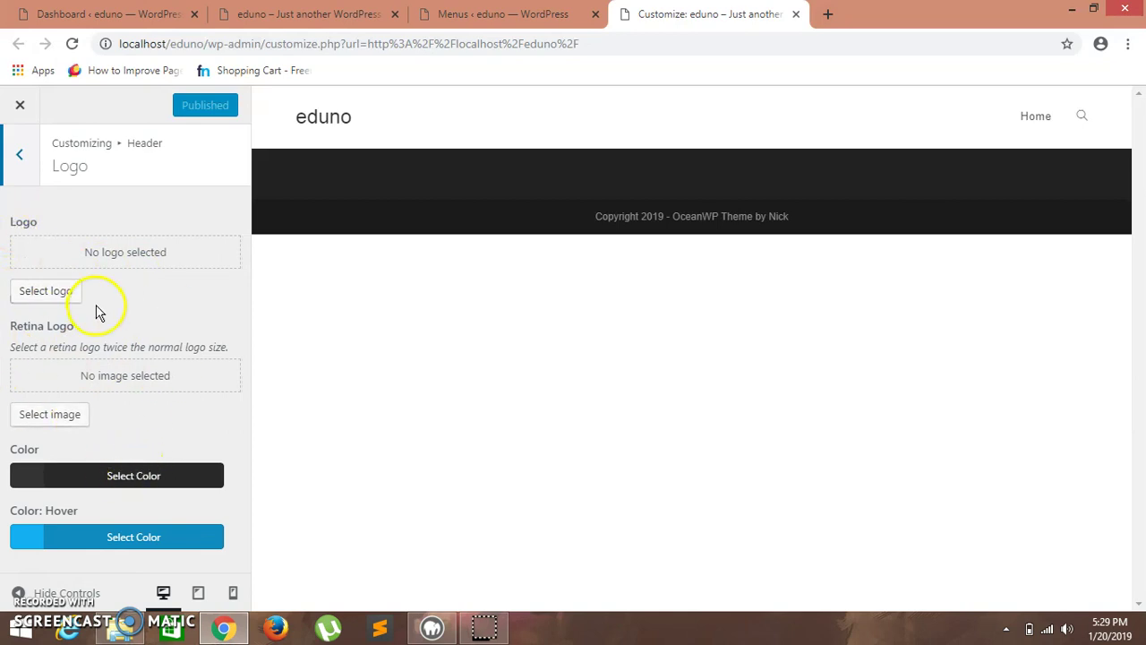
pyautogui.click(19, 154)
pyautogui.click(34, 157)
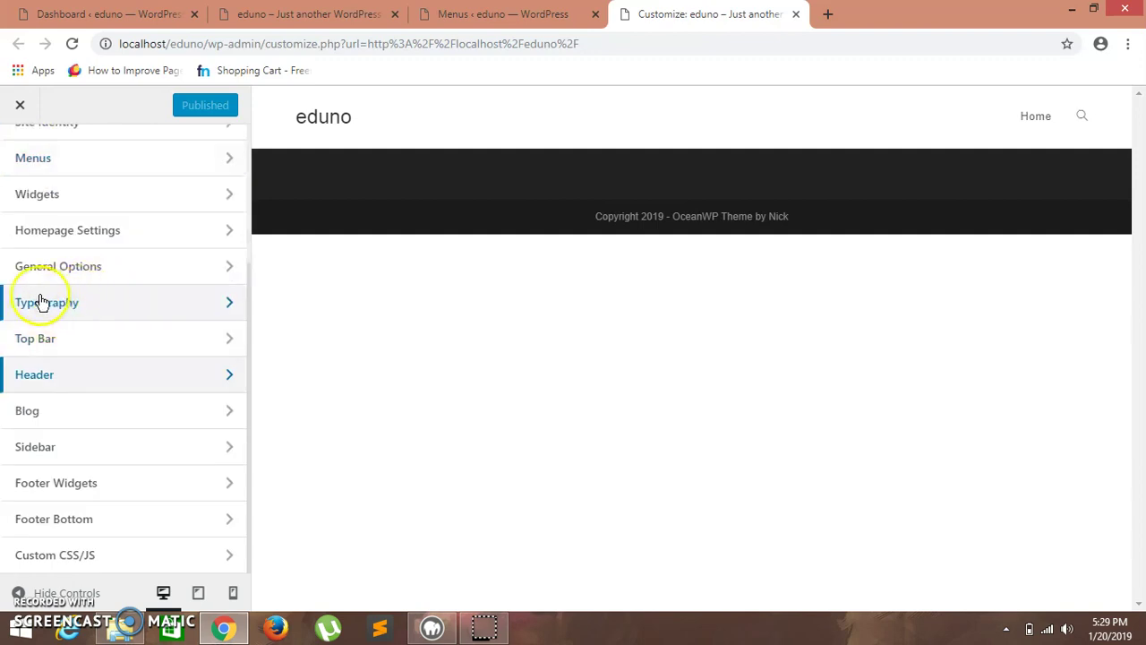
# Open Typography > Logo, review its font settings, and open the Font Family list
pyautogui.click(51, 302)
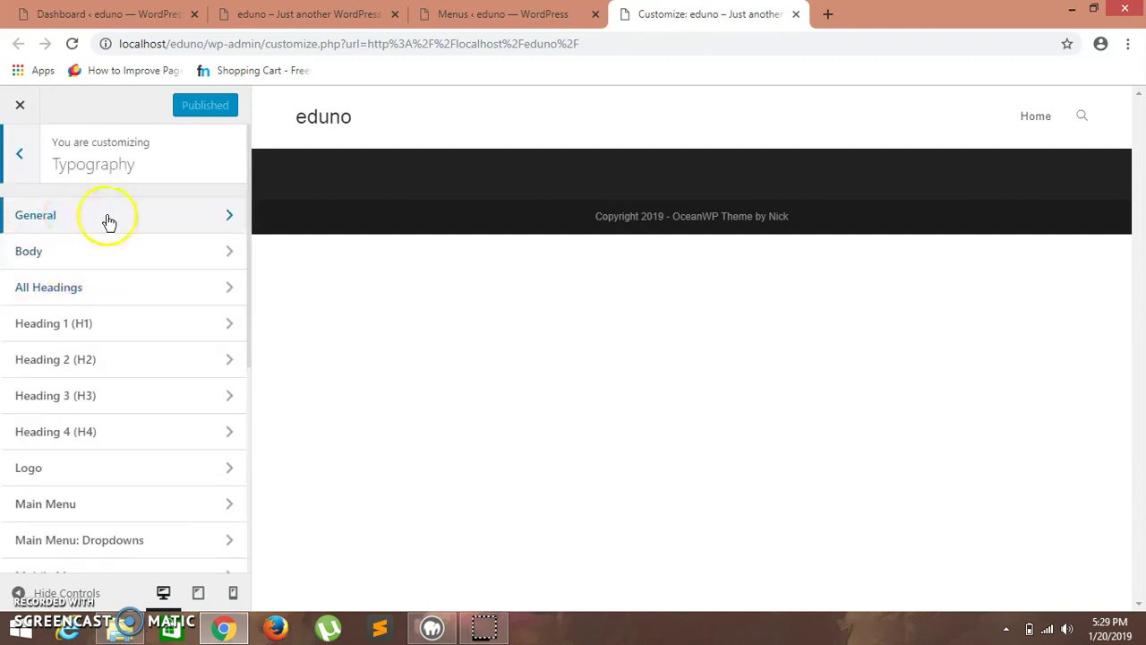
pyautogui.click(81, 217)
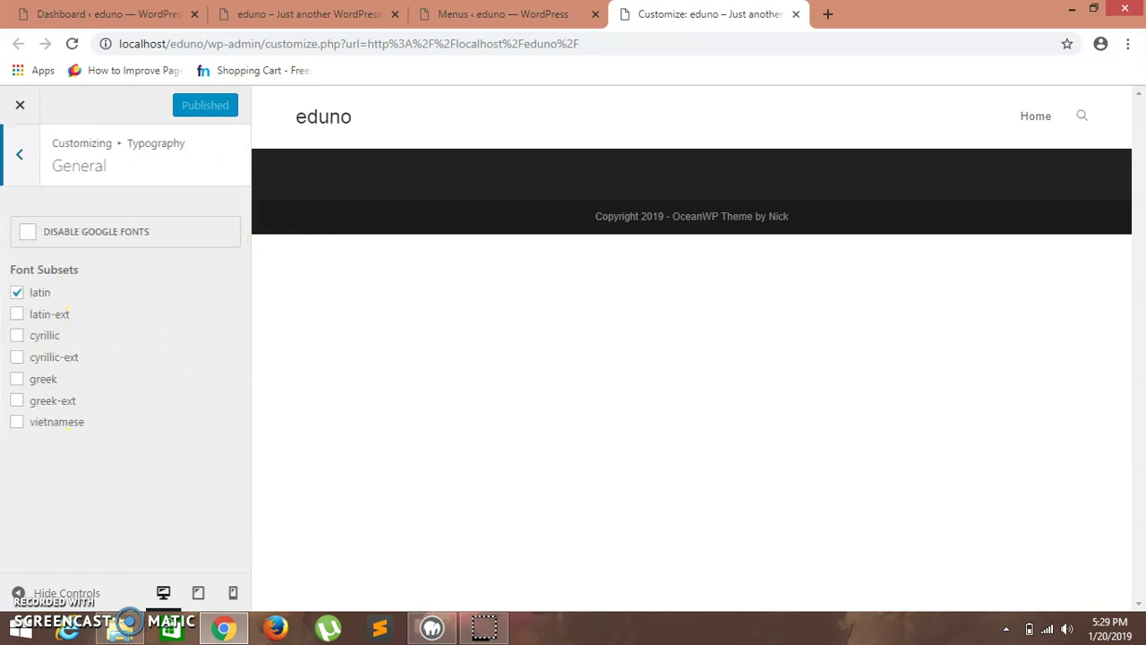
pyautogui.click(14, 157)
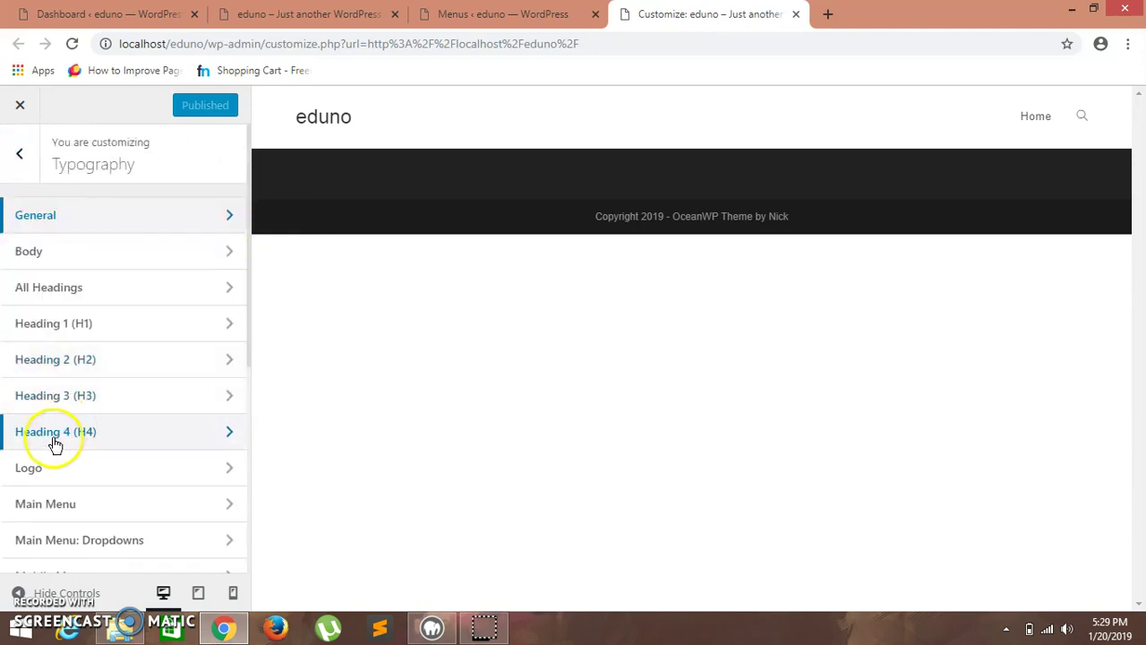
pyautogui.click(65, 467)
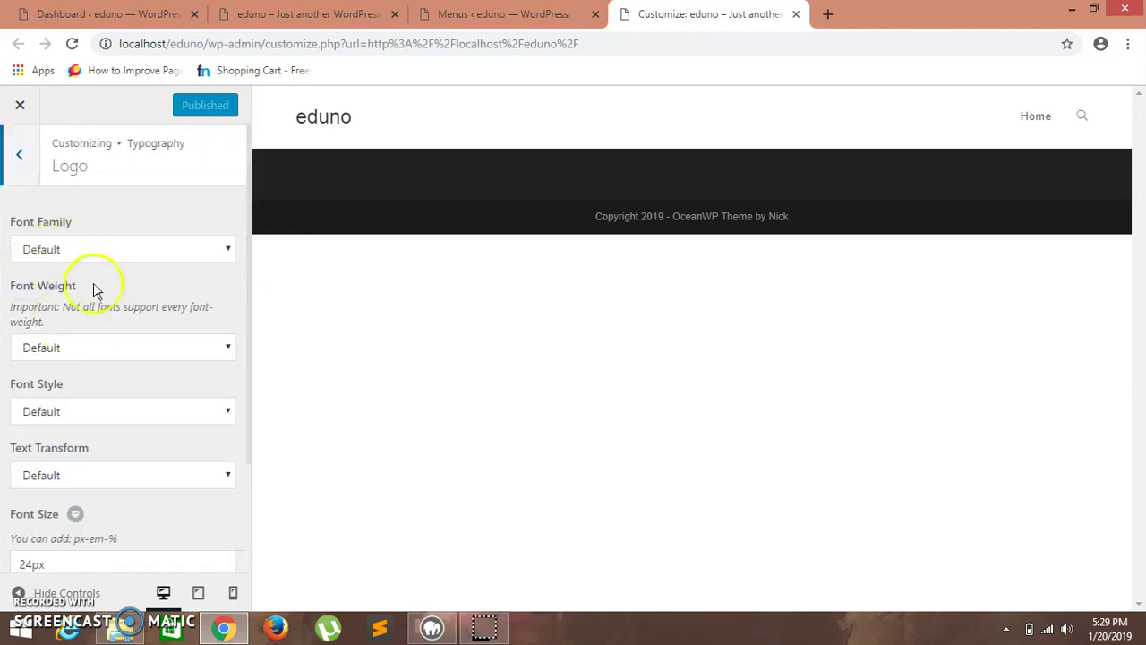
pyautogui.scroll(-3, 83, 385)
pyautogui.scroll(1, 80, 438)
pyautogui.scroll(-1, 77, 431)
pyautogui.scroll(3, 77, 370)
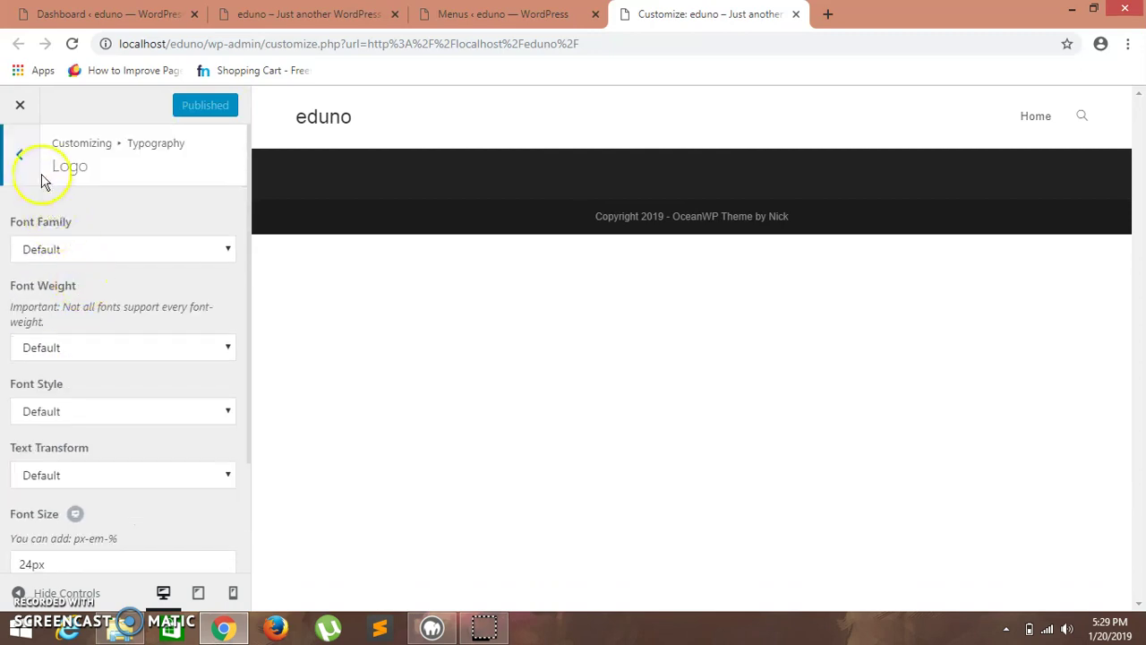
pyautogui.scroll(-3, 141, 332)
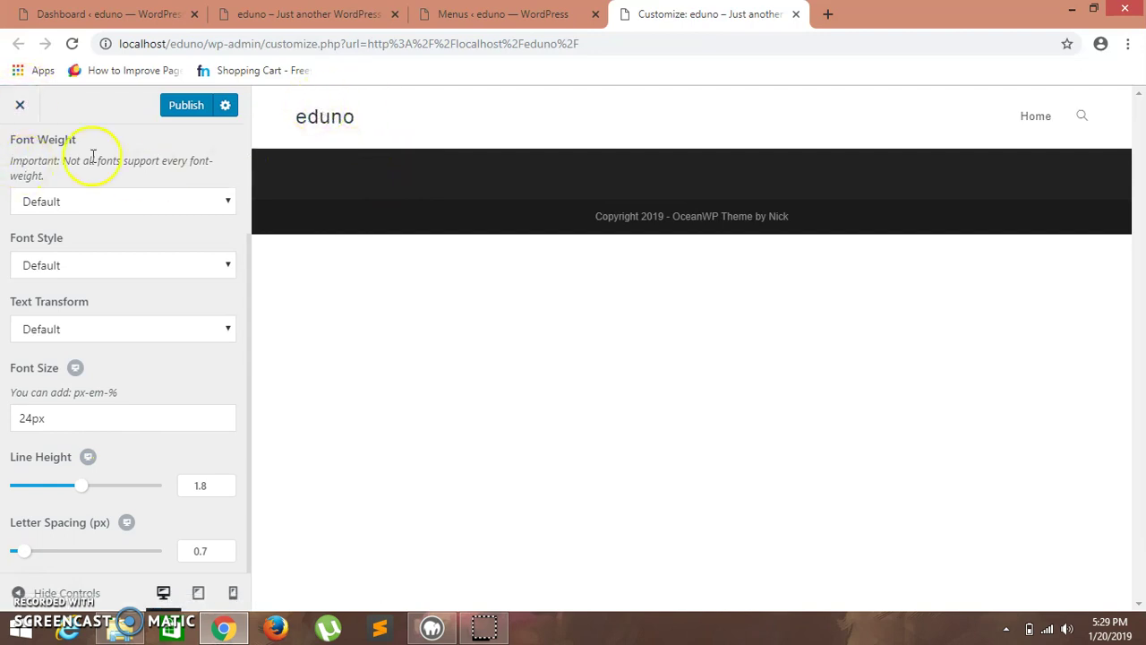
pyautogui.scroll(3, 139, 262)
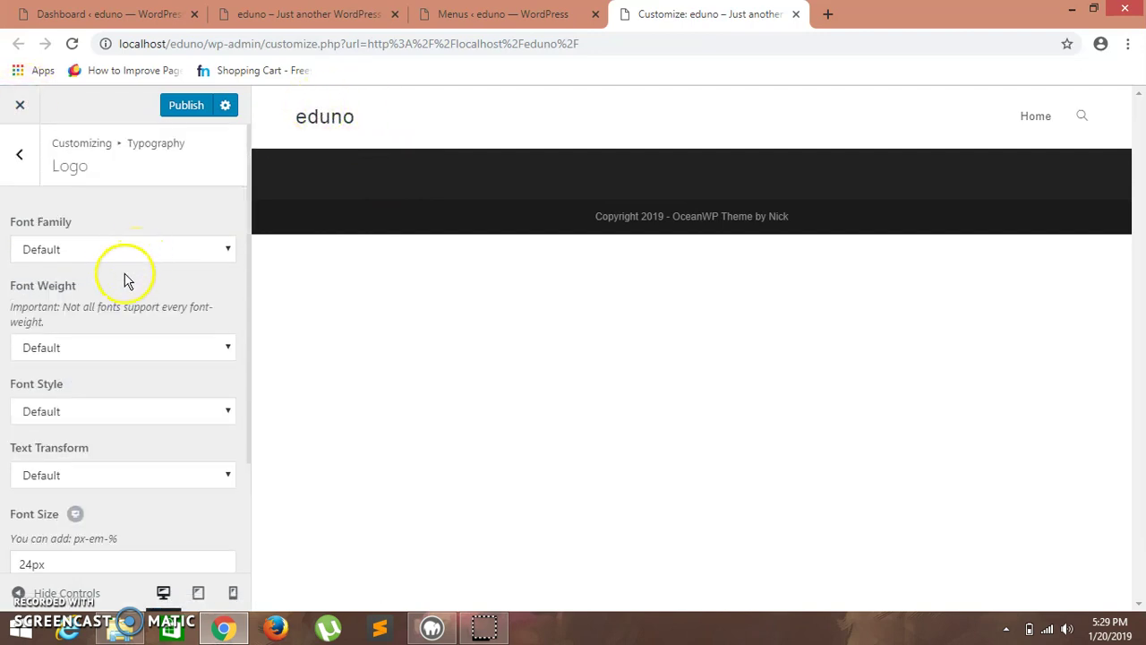
pyautogui.click(122, 251)
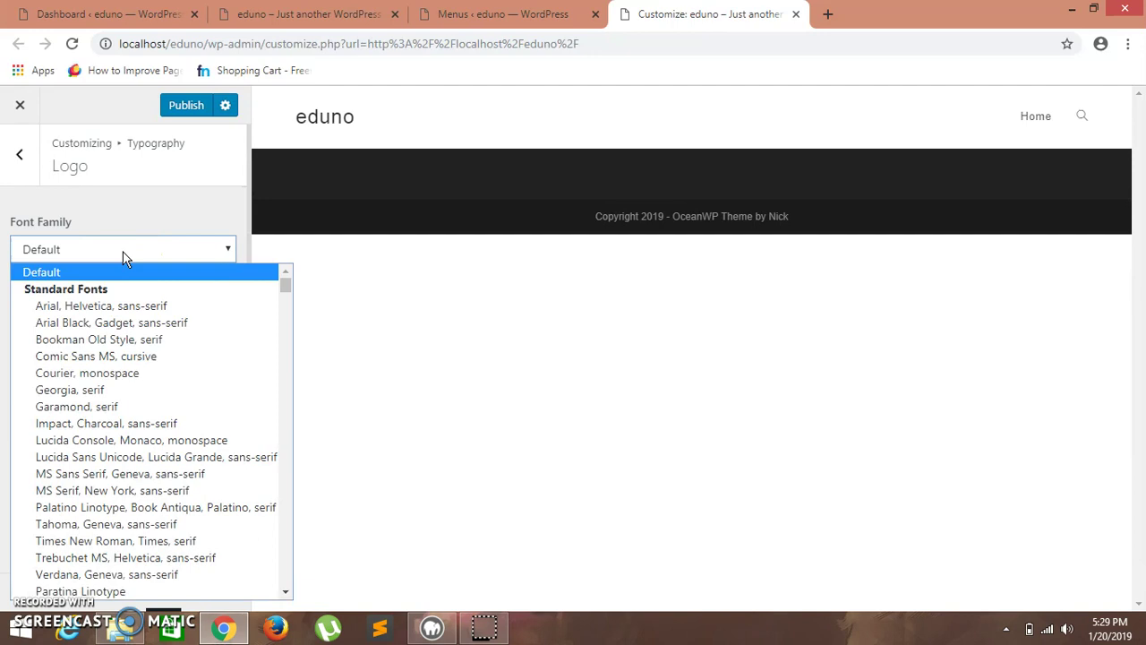
# Pick PT Serif as the logo font family using the keyboard
pyautogui.press('p')
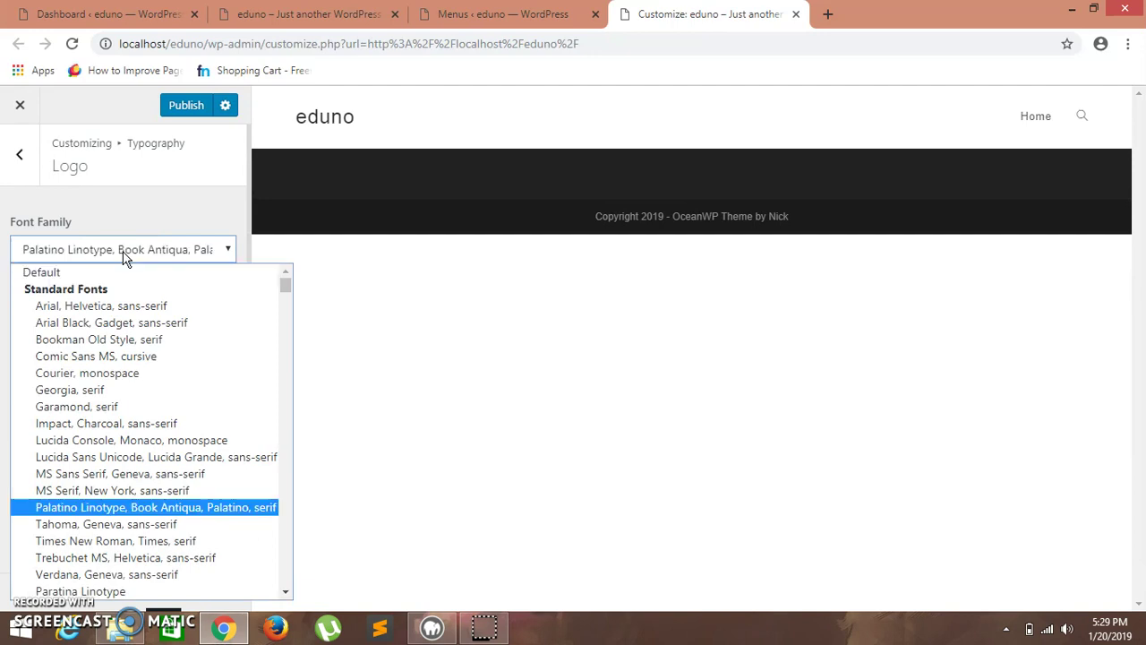
pyautogui.press('p')
pyautogui.press('p')
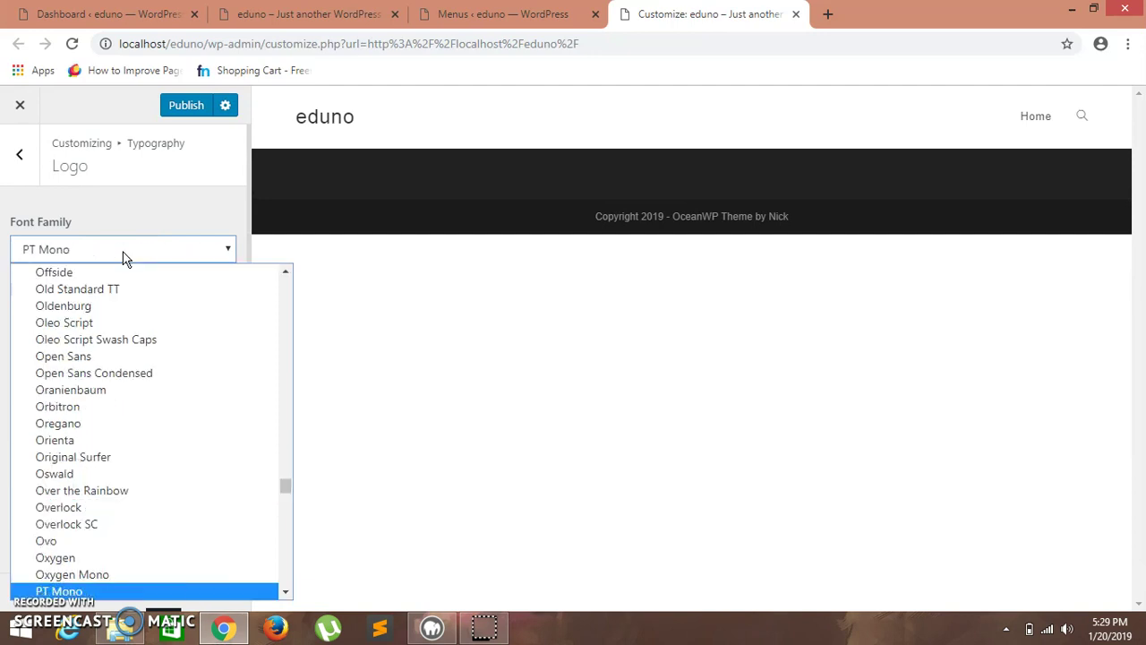
pyautogui.press('Up')
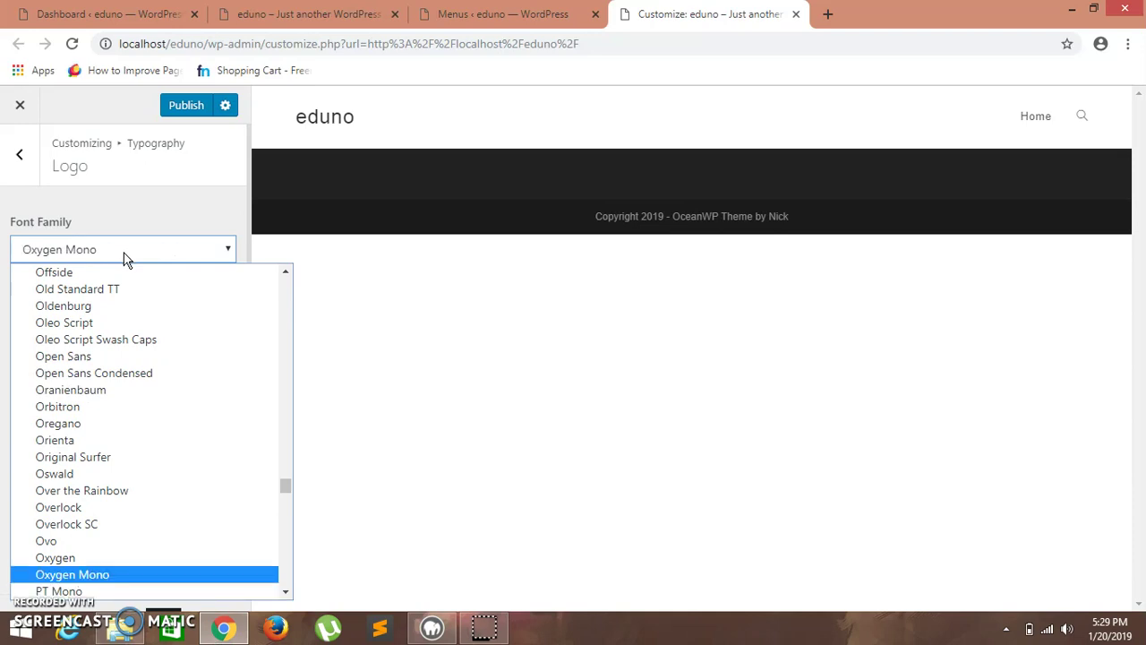
pyautogui.press('Down')
pyautogui.press('Down')
pyautogui.press('Down')
pyautogui.press('Down')
pyautogui.press('Down')
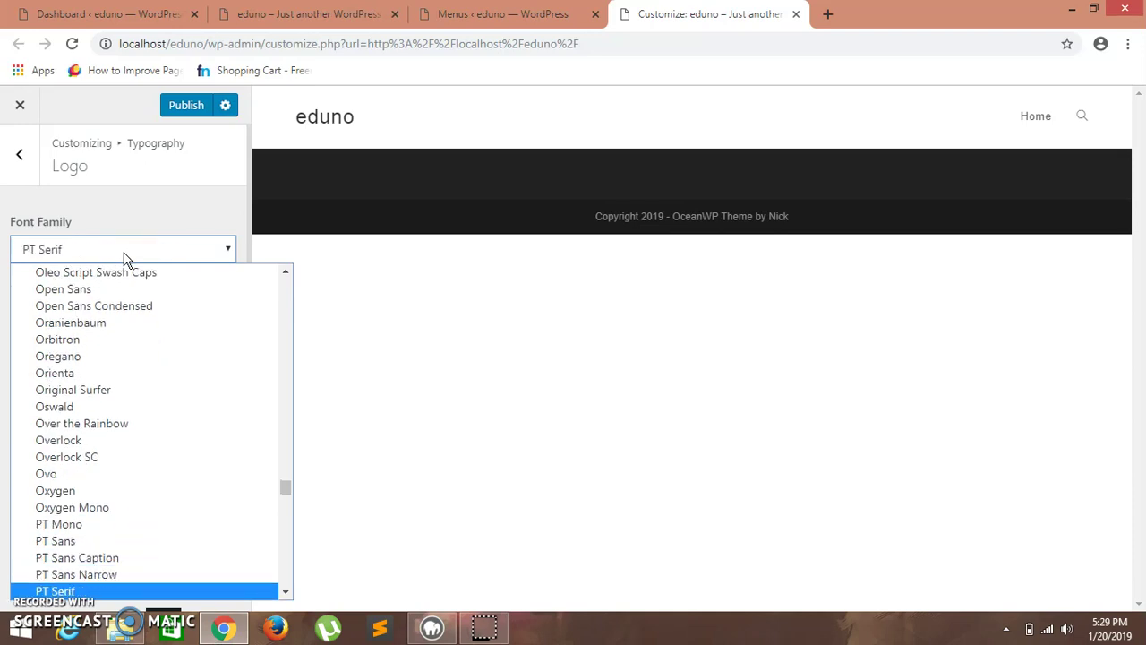
pyautogui.press('Down')
pyautogui.press('Up')
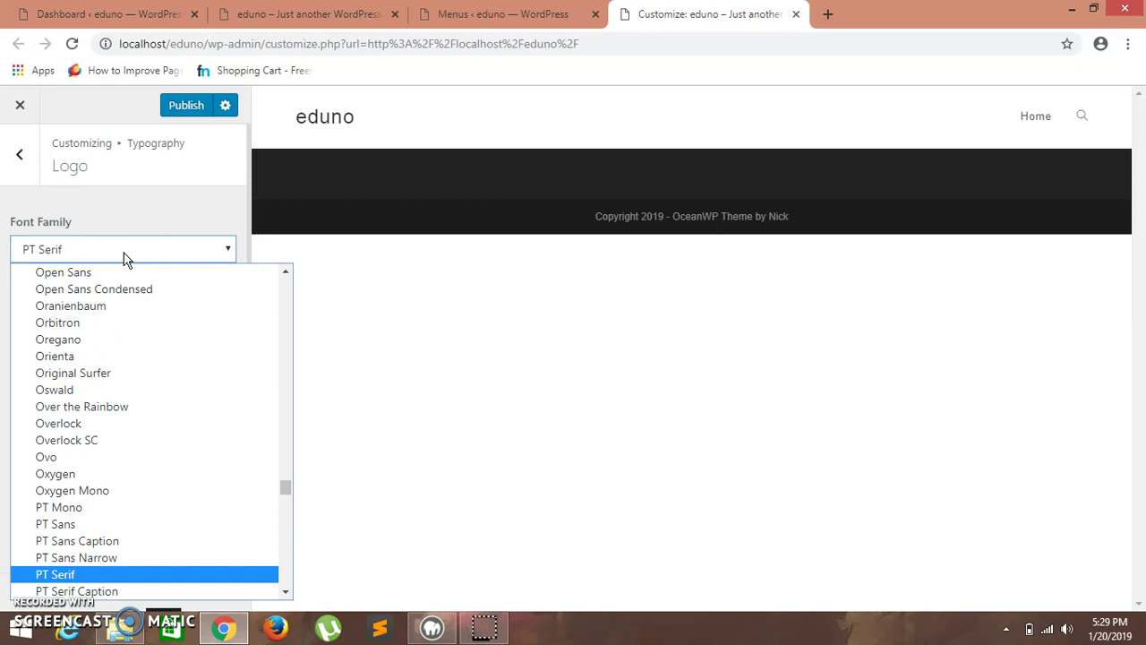
pyautogui.press('Return')
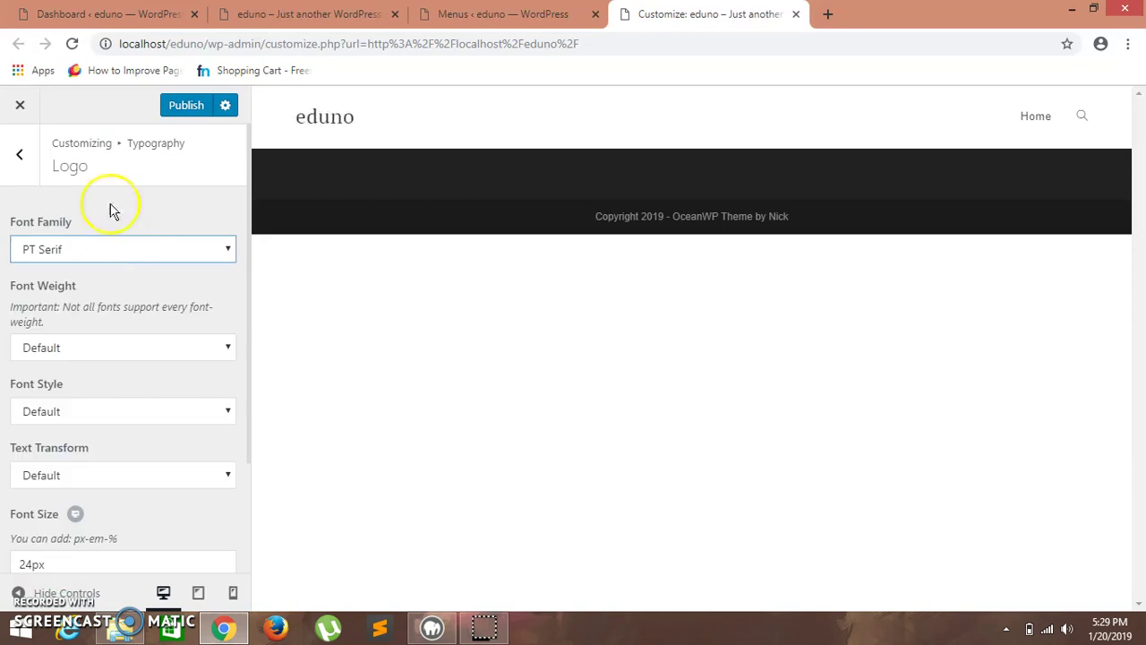
# Publish the PT Serif logo font change and go back to the Customizer's top-level section list
pyautogui.click(23, 160)
pyautogui.click(186, 106)
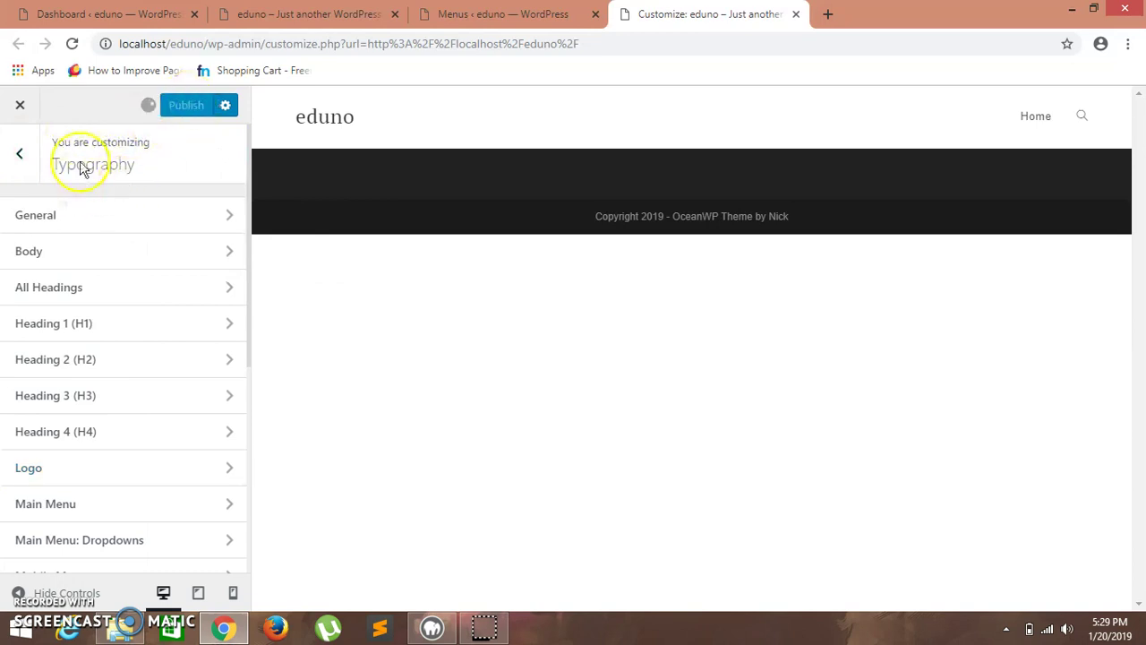
pyautogui.click(22, 161)
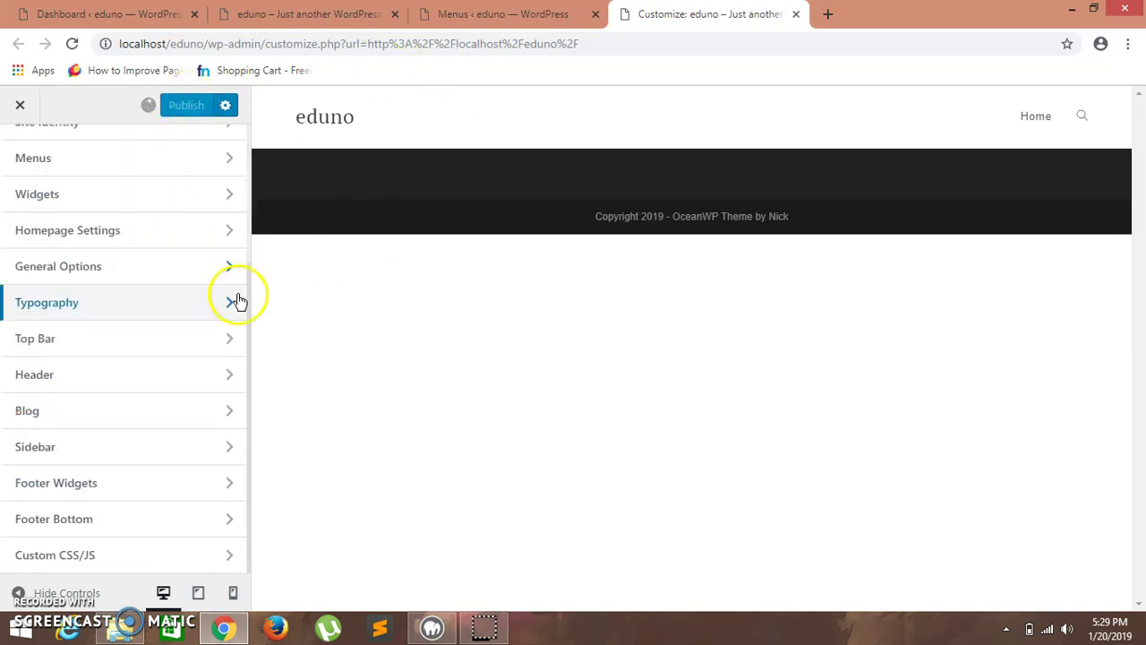
pyautogui.scroll(3, 90, 250)
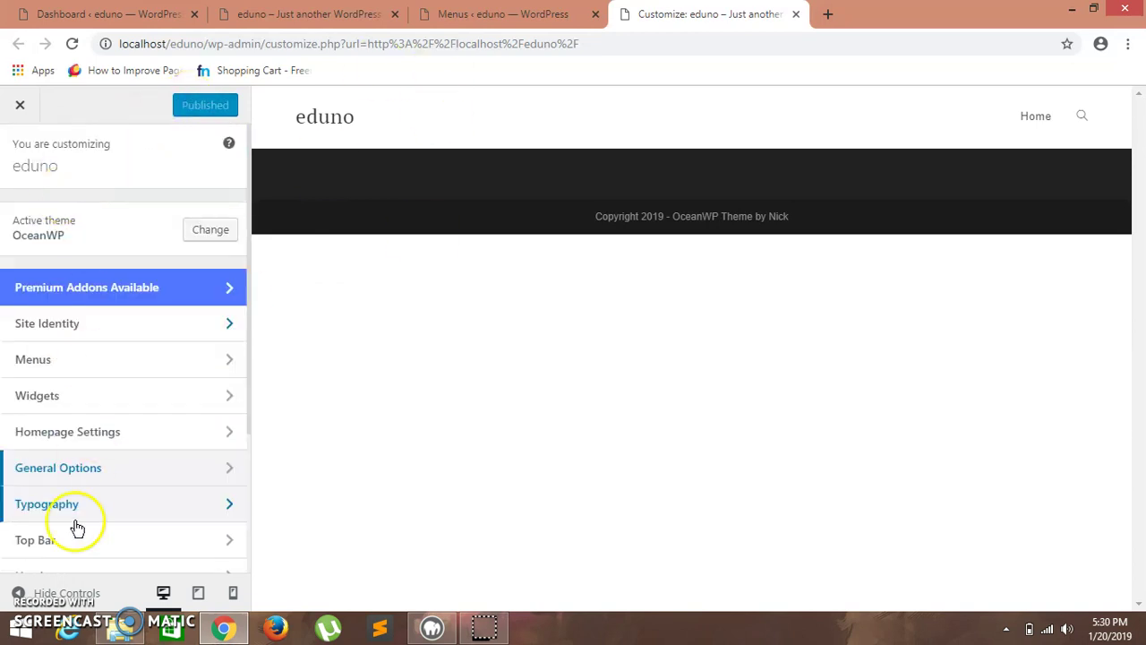
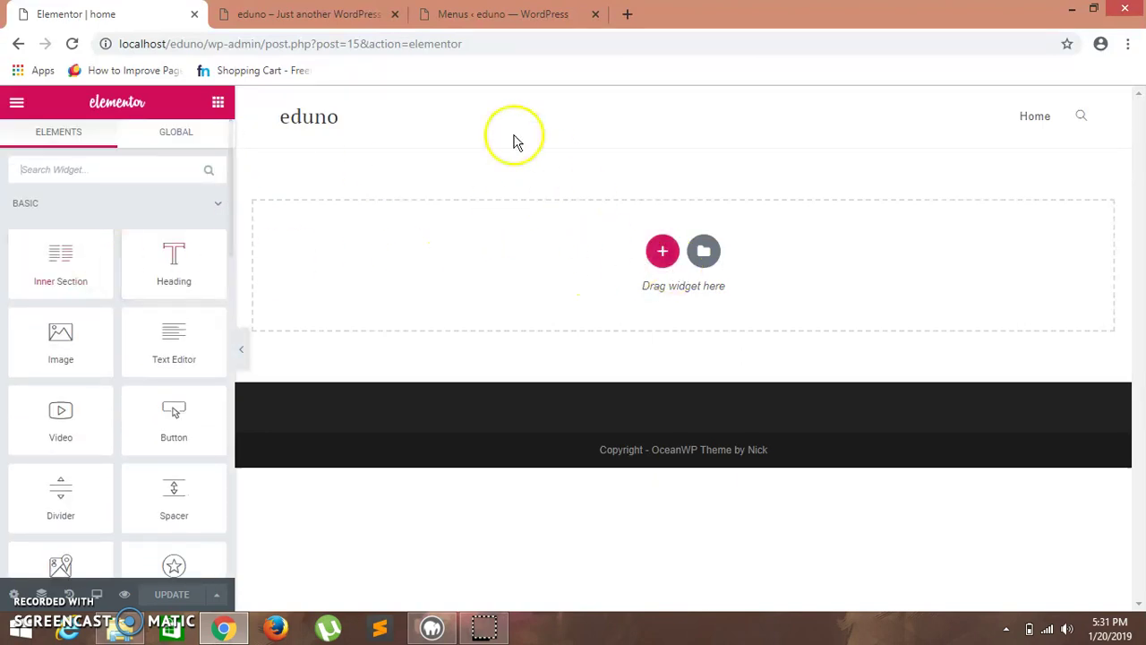
pyautogui.click(332, 15)
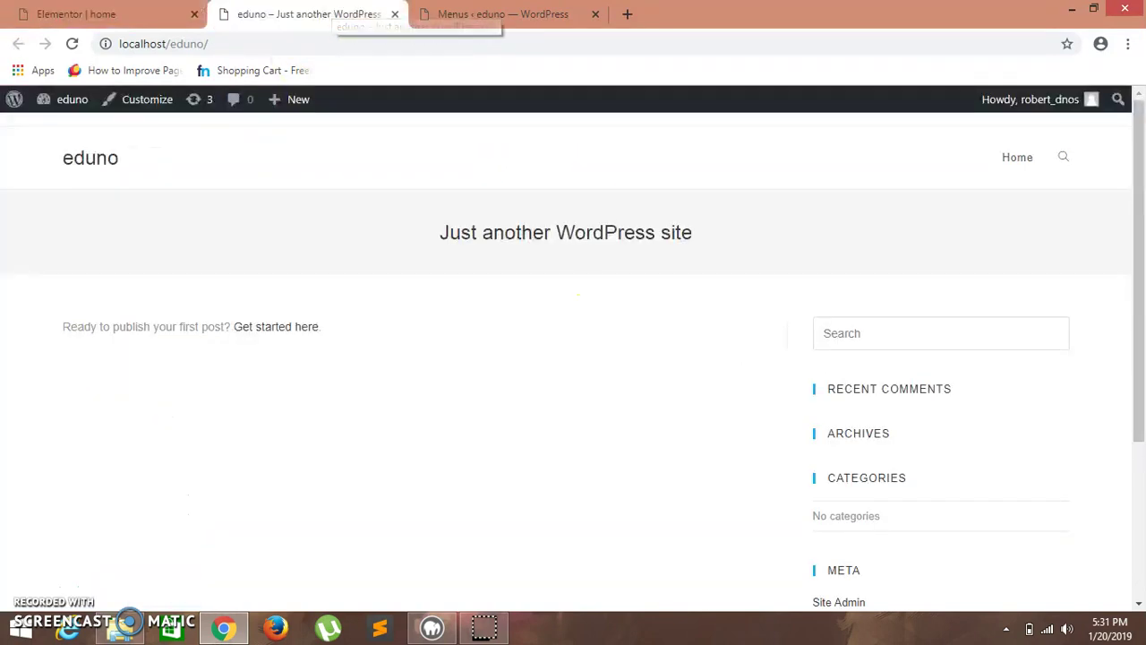
pyautogui.click(488, 14)
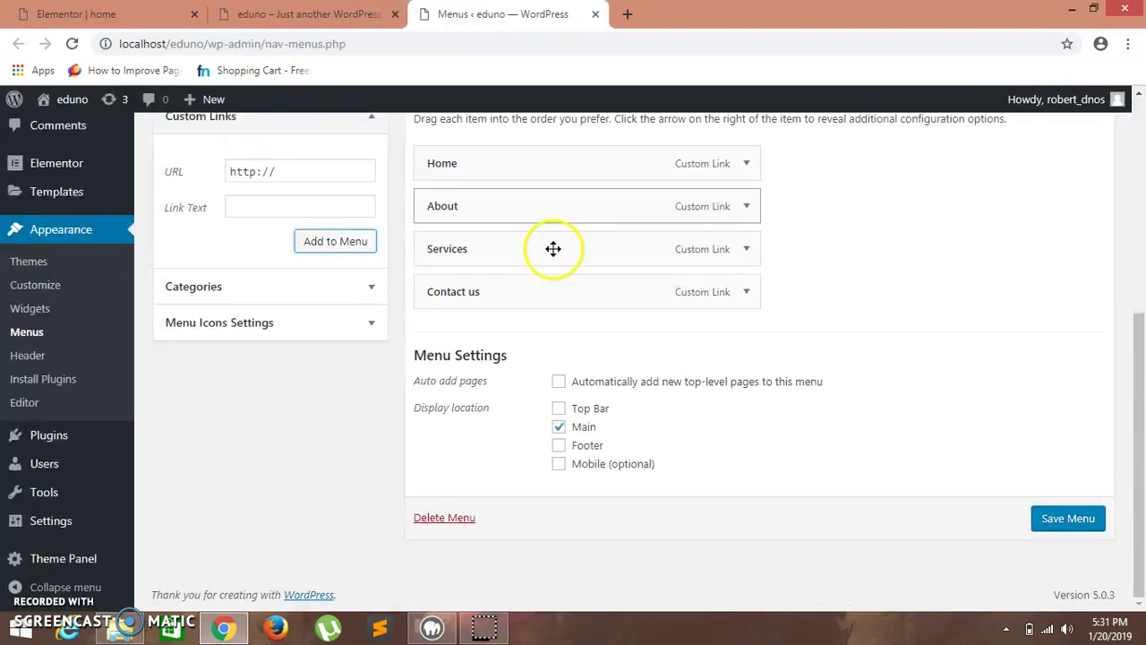
pyautogui.click(747, 164)
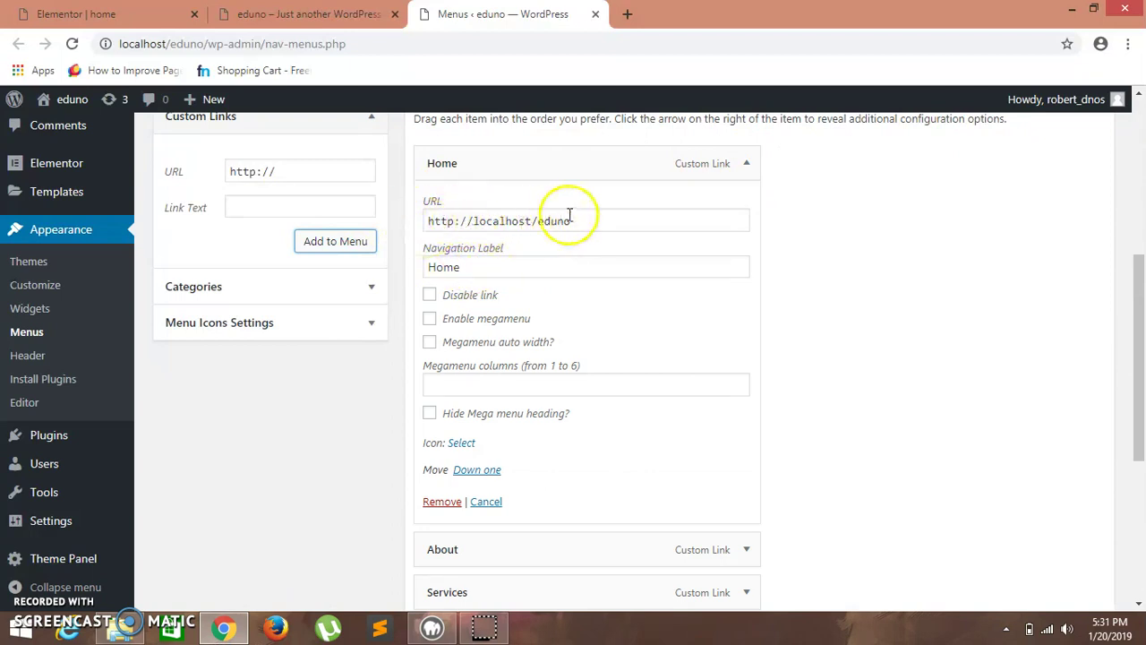
pyautogui.moveTo(584, 221); pyautogui.dragTo(430, 222)
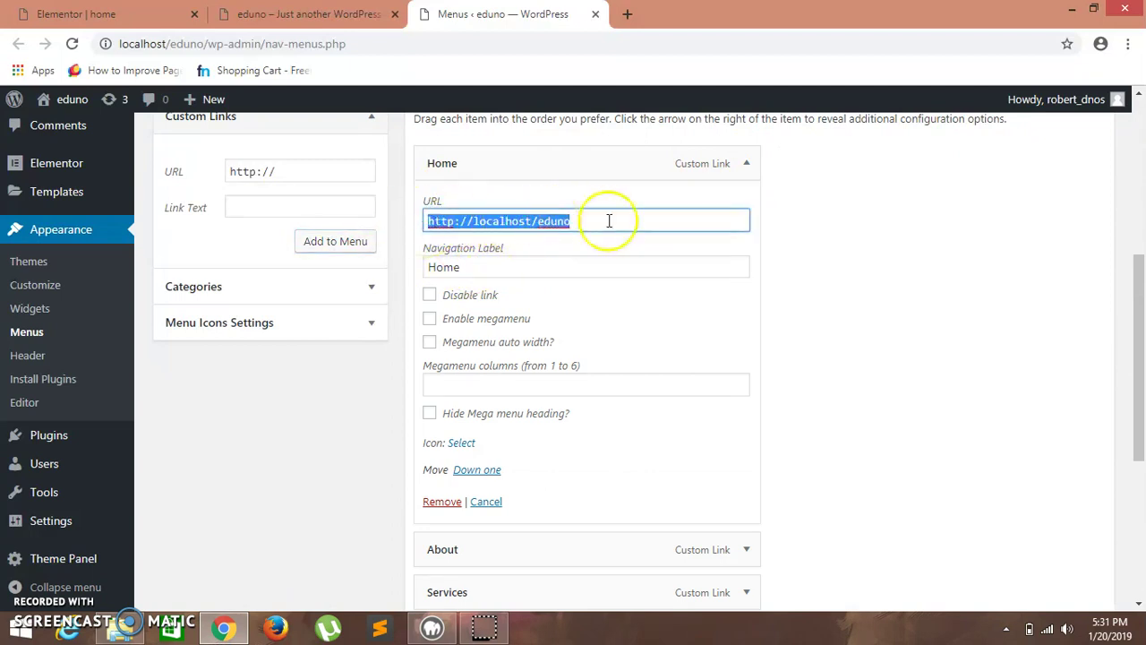
pyautogui.click(748, 165)
pyautogui.click(746, 205)
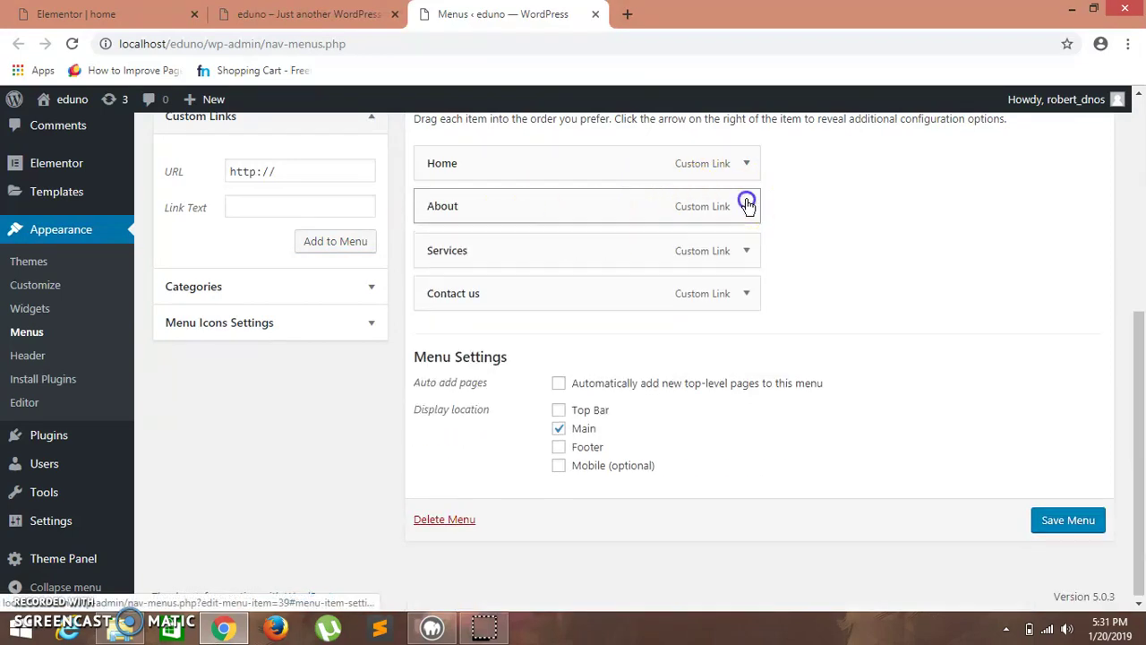
pyautogui.click(745, 207)
pyautogui.click(745, 250)
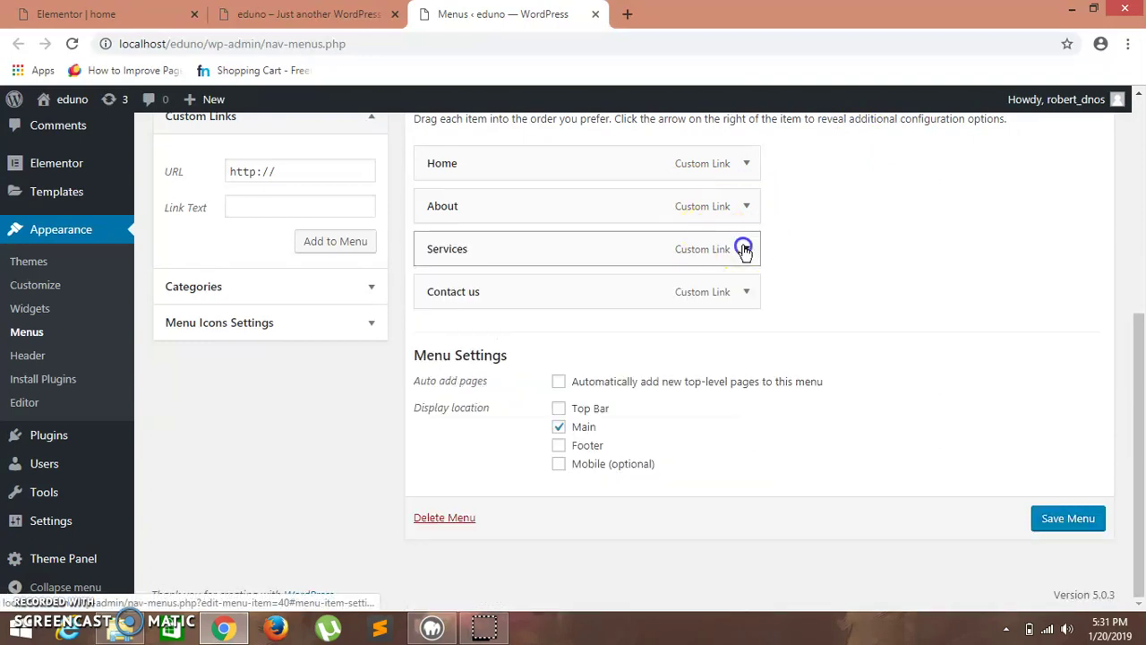
pyautogui.click(750, 249)
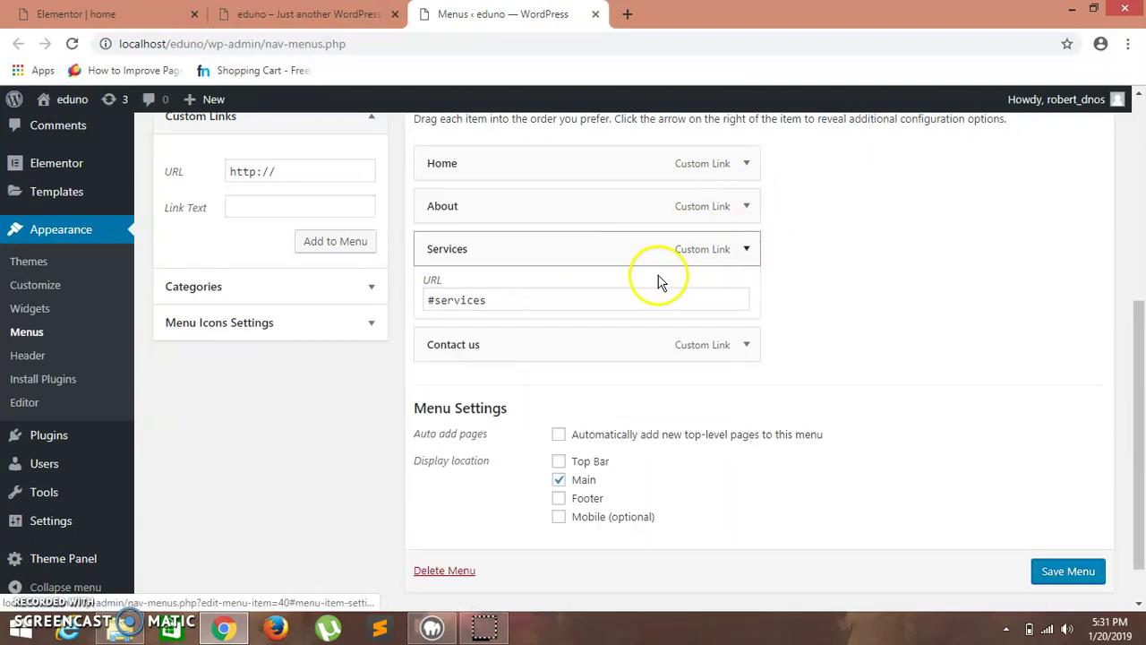
pyautogui.click(748, 288)
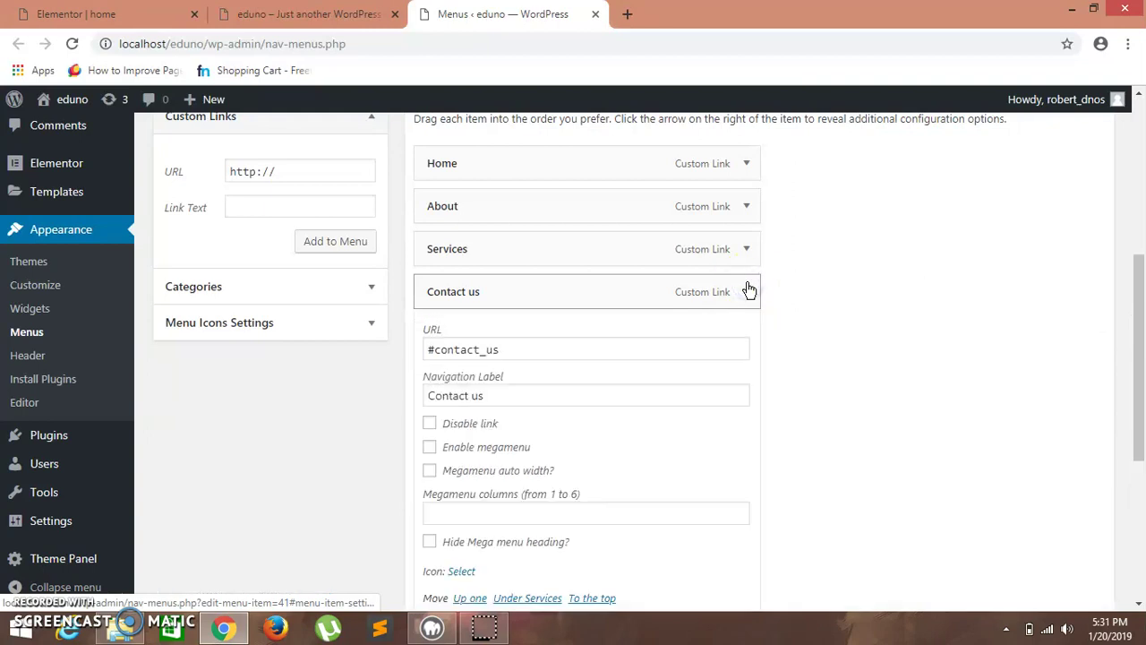
pyautogui.click(747, 288)
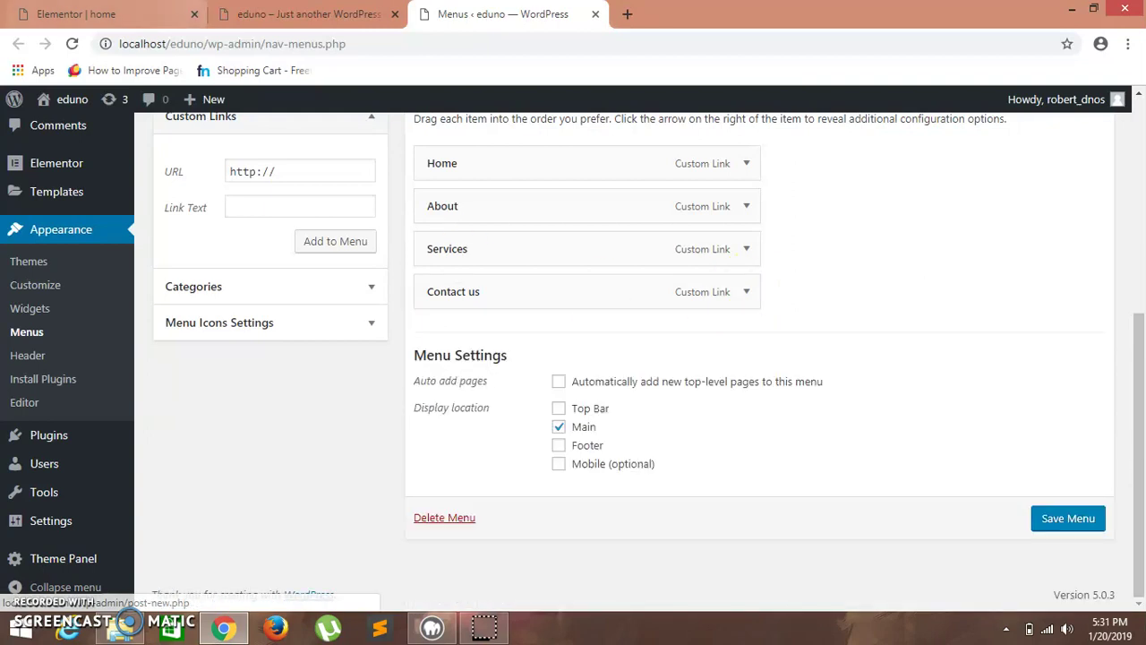
pyautogui.click(304, 14)
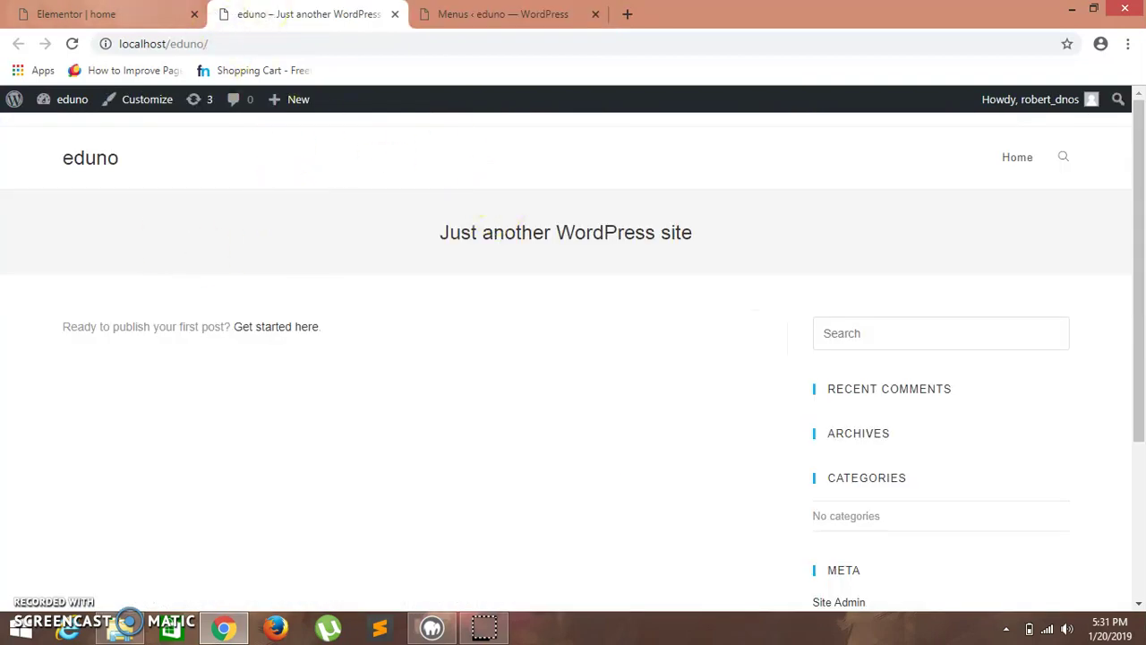
pyautogui.click(139, 14)
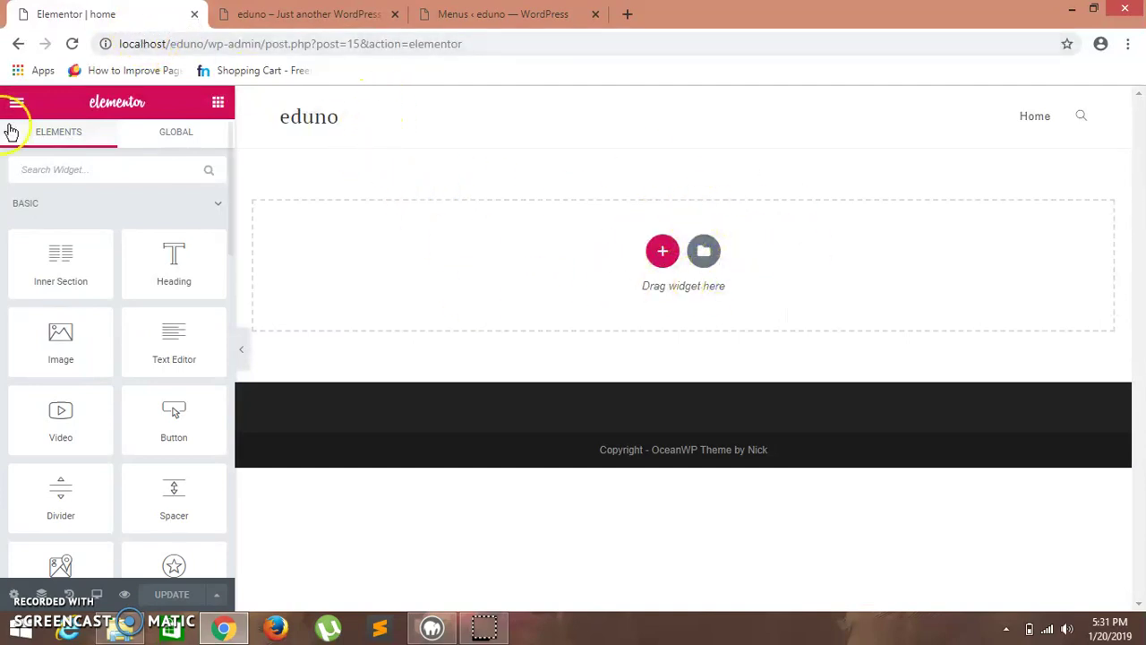
pyautogui.click(703, 253)
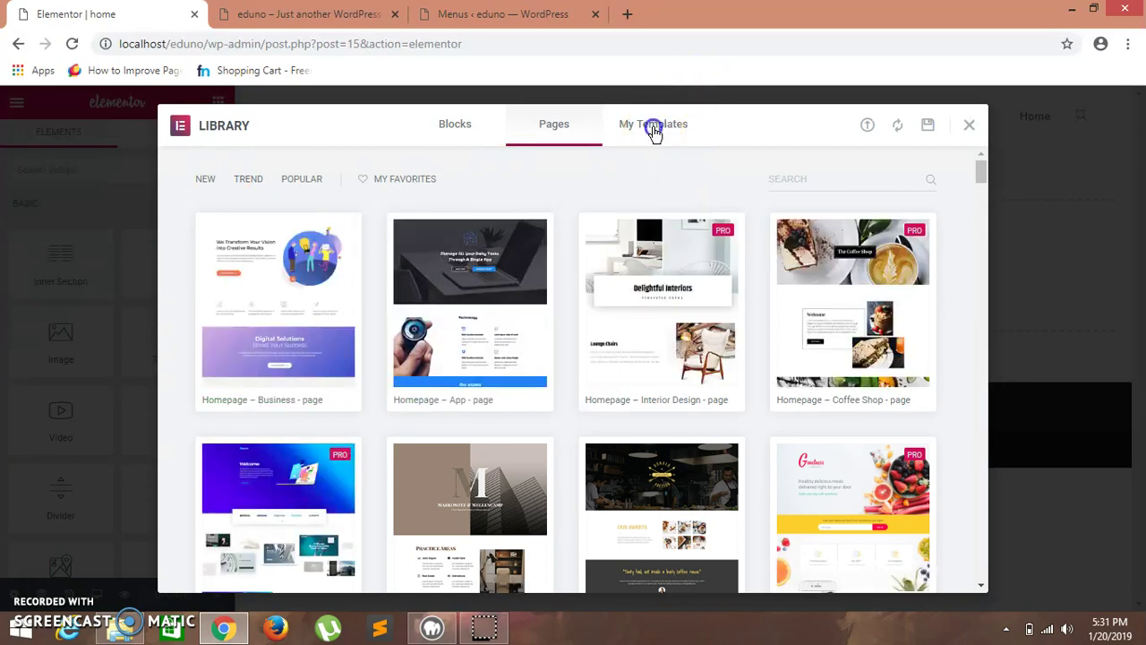
# Insert the saved 'V1 – Hero Video Headline Button' template from My Templates, importing its document settings
pyautogui.click(654, 131)
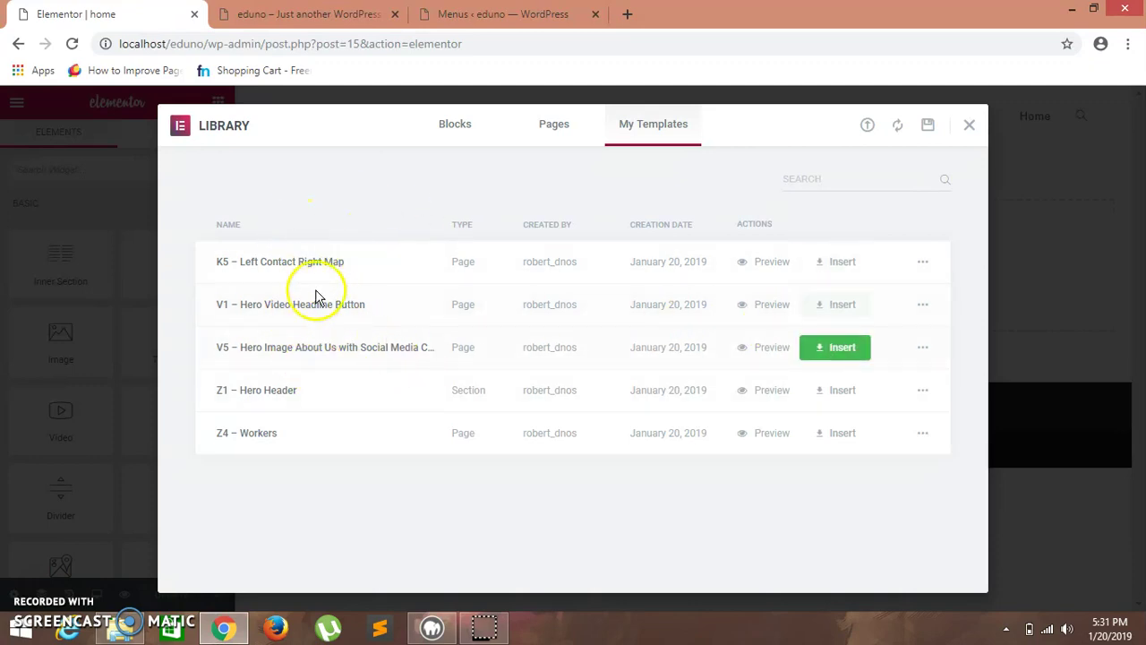
pyautogui.click(821, 306)
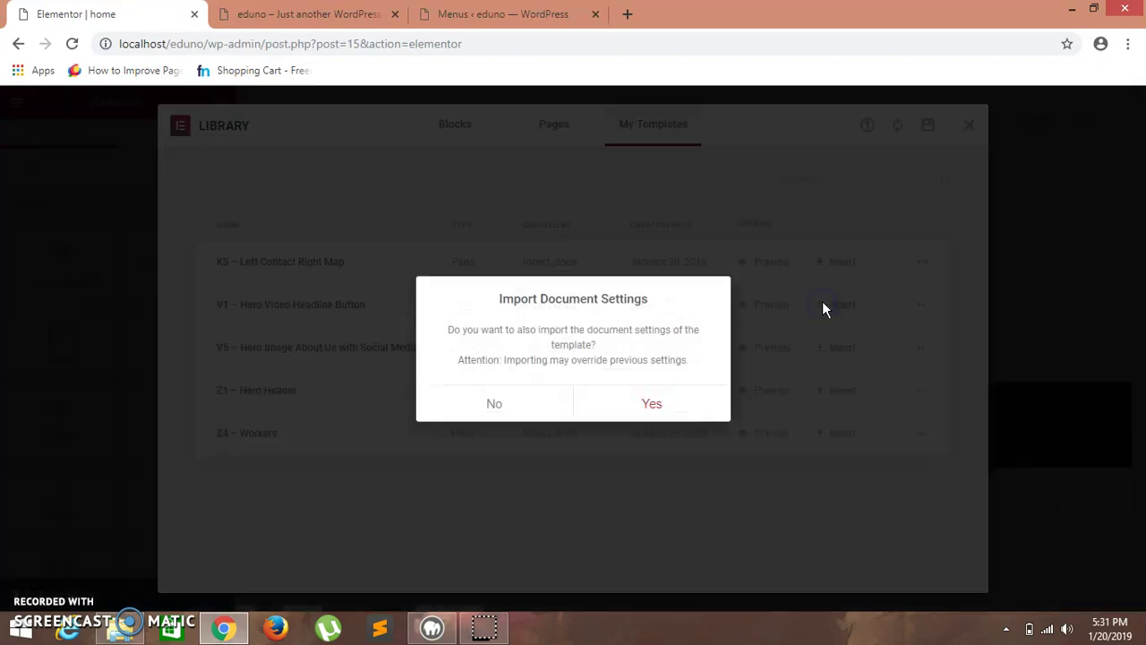
pyautogui.click(644, 403)
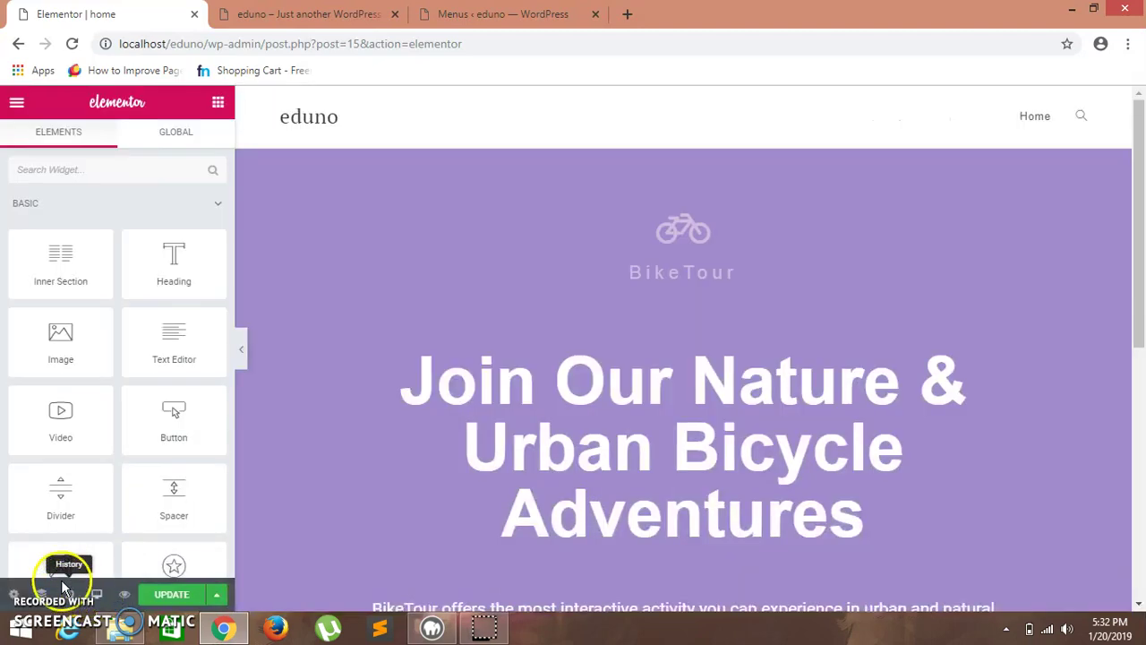
# Insert the Z1 – Hero Header template below the hero, importing its document settings
pyautogui.scroll(-5, 731, 302)
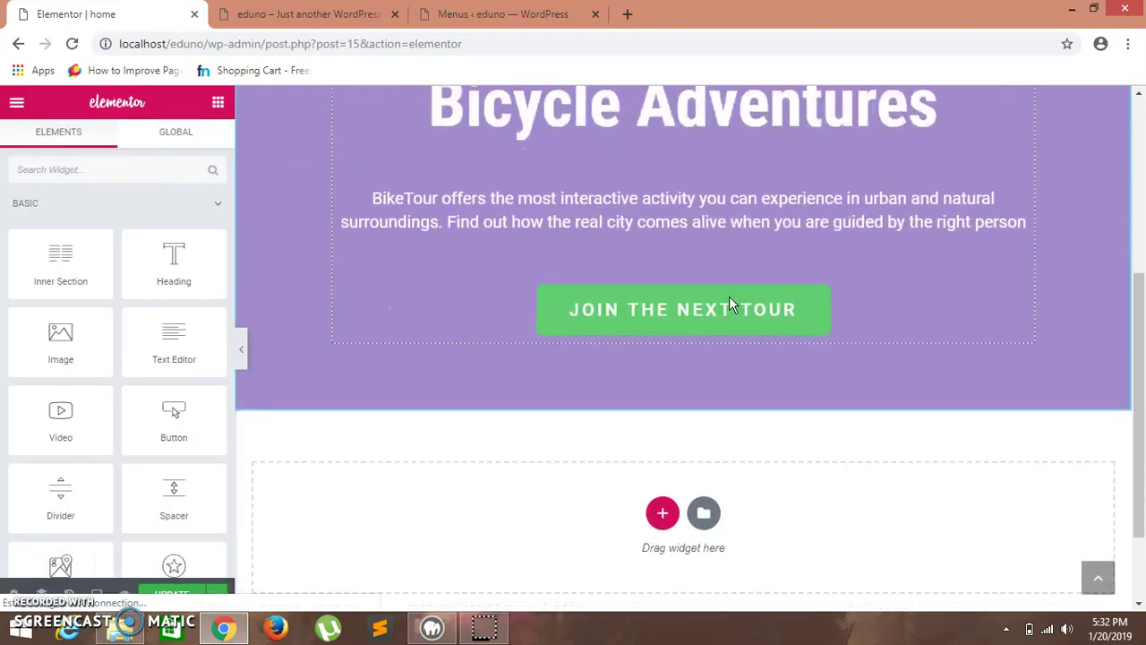
pyautogui.click(700, 395)
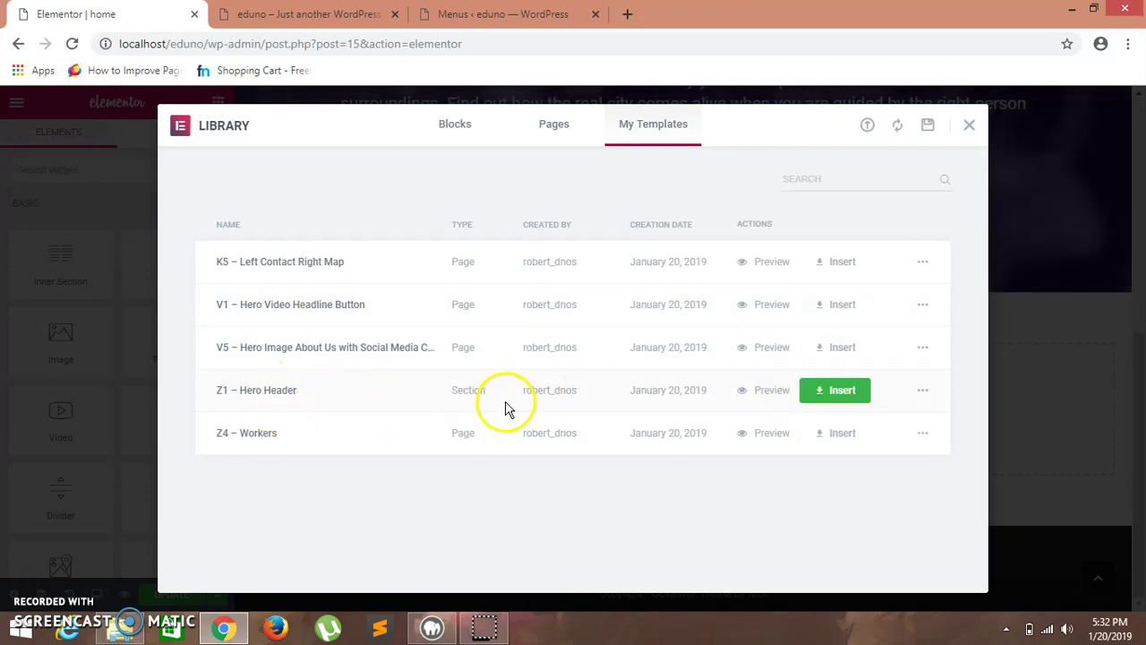
pyautogui.click(822, 390)
pyautogui.click(664, 408)
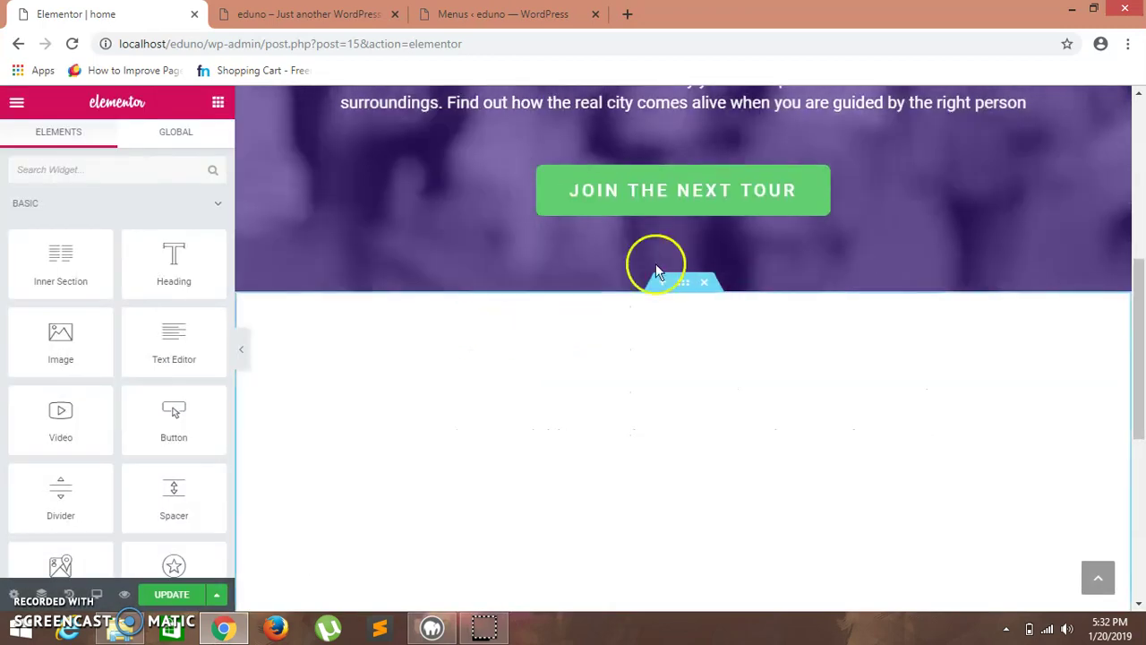
# Bring up the saved templates library again for the next empty section
pyautogui.scroll(-2, 727, 315)
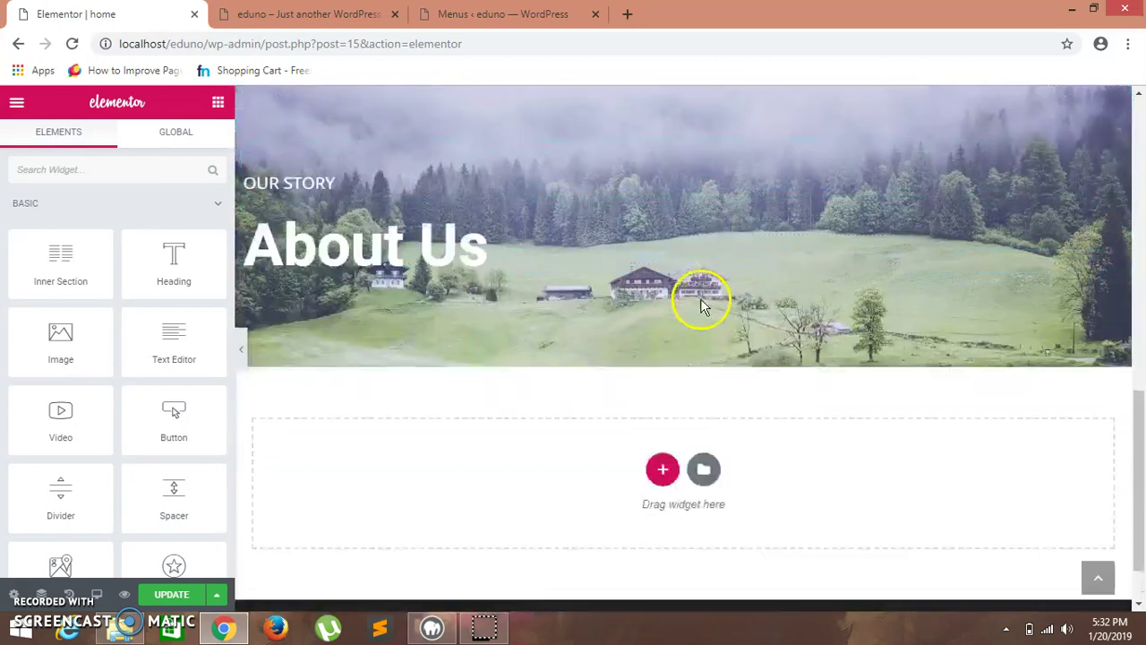
pyautogui.scroll(6, 698, 302)
pyautogui.scroll(-5, 652, 372)
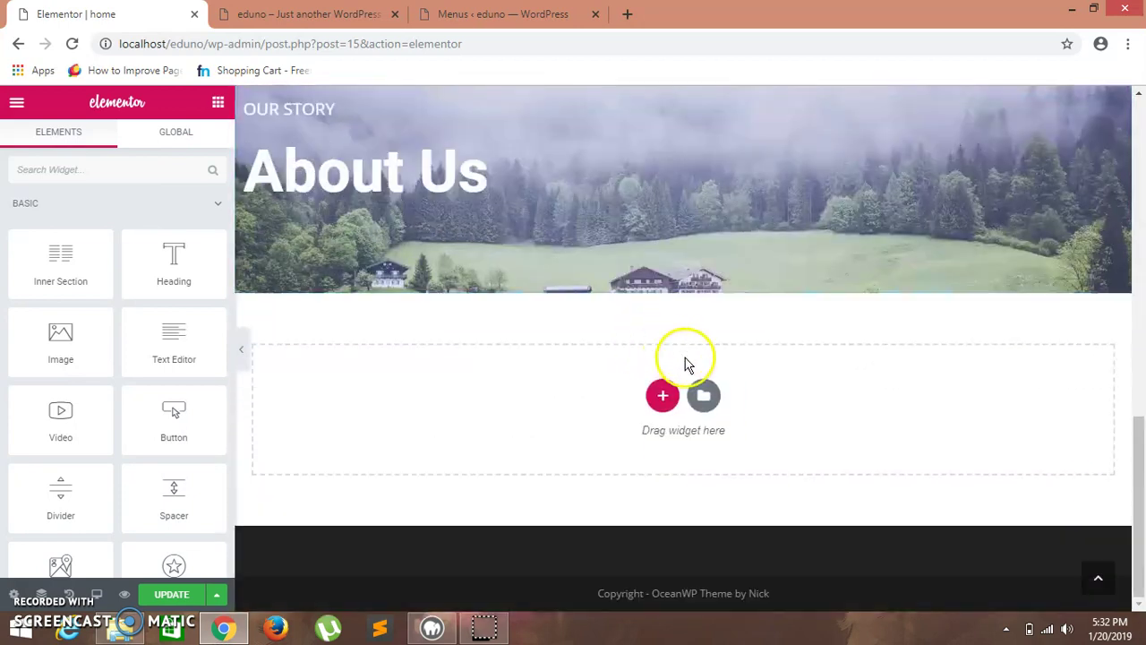
pyautogui.click(703, 397)
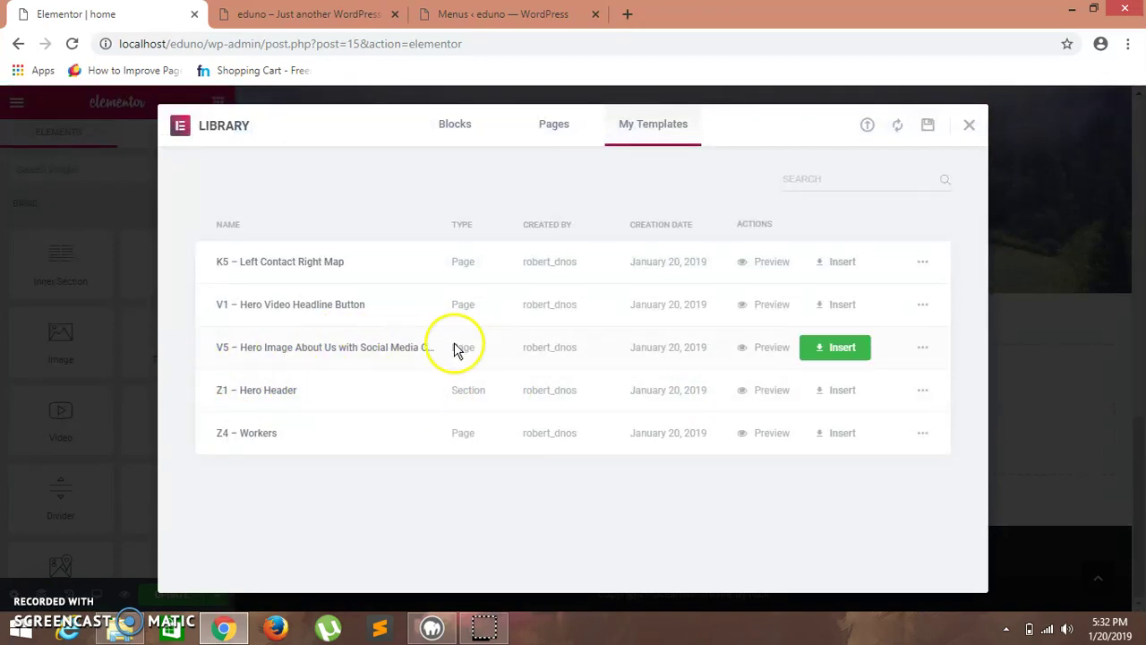
# Insert the V5 About Us template with social media cards, importing its document settings
pyautogui.click(830, 350)
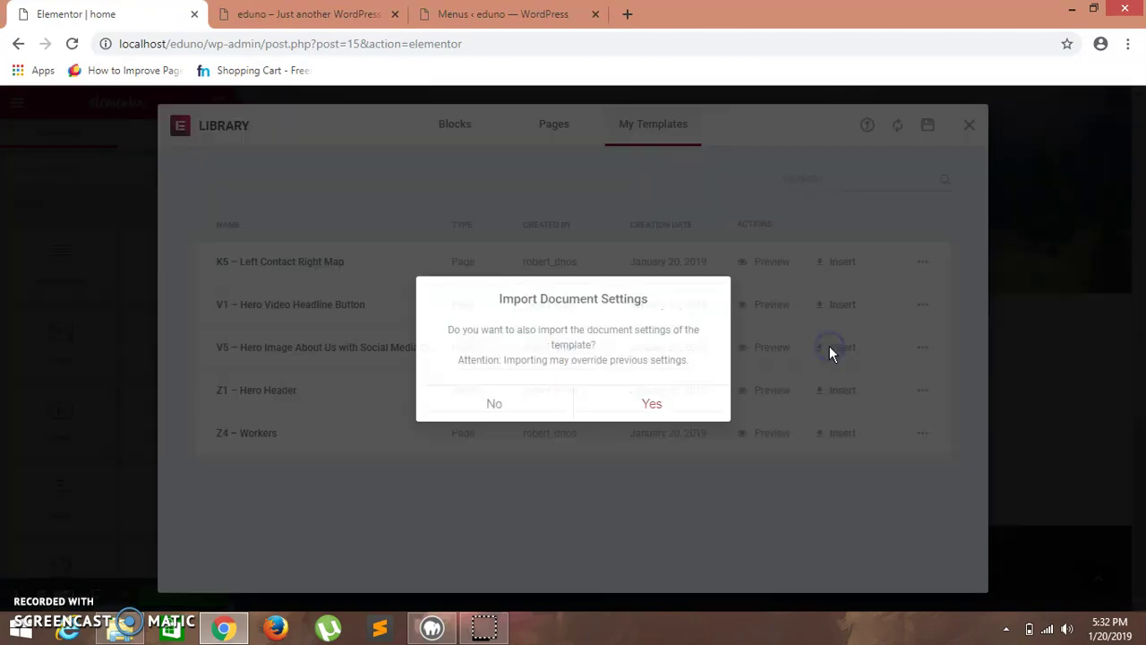
pyautogui.click(655, 404)
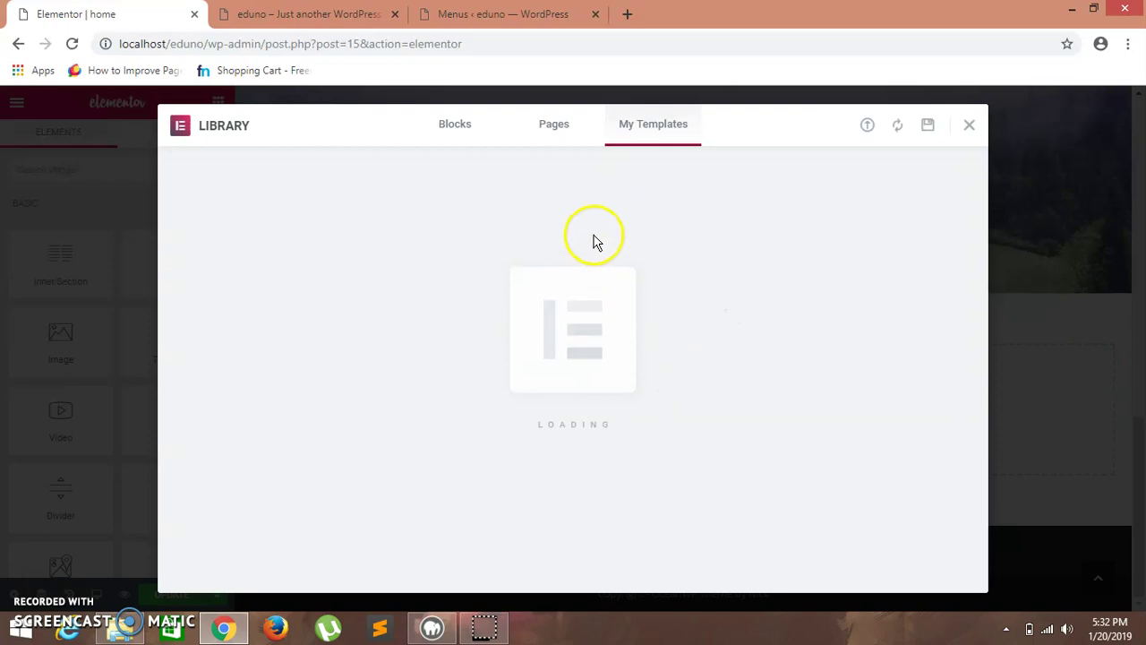
pyautogui.scroll(-4, 631, 346)
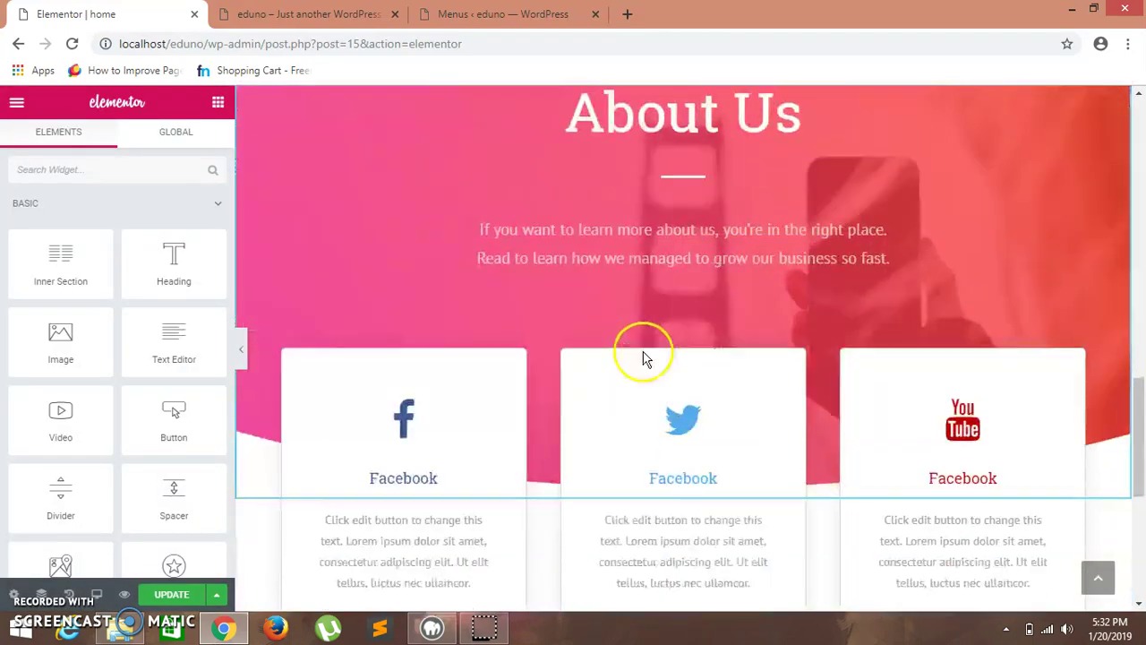
pyautogui.scroll(-5, 643, 356)
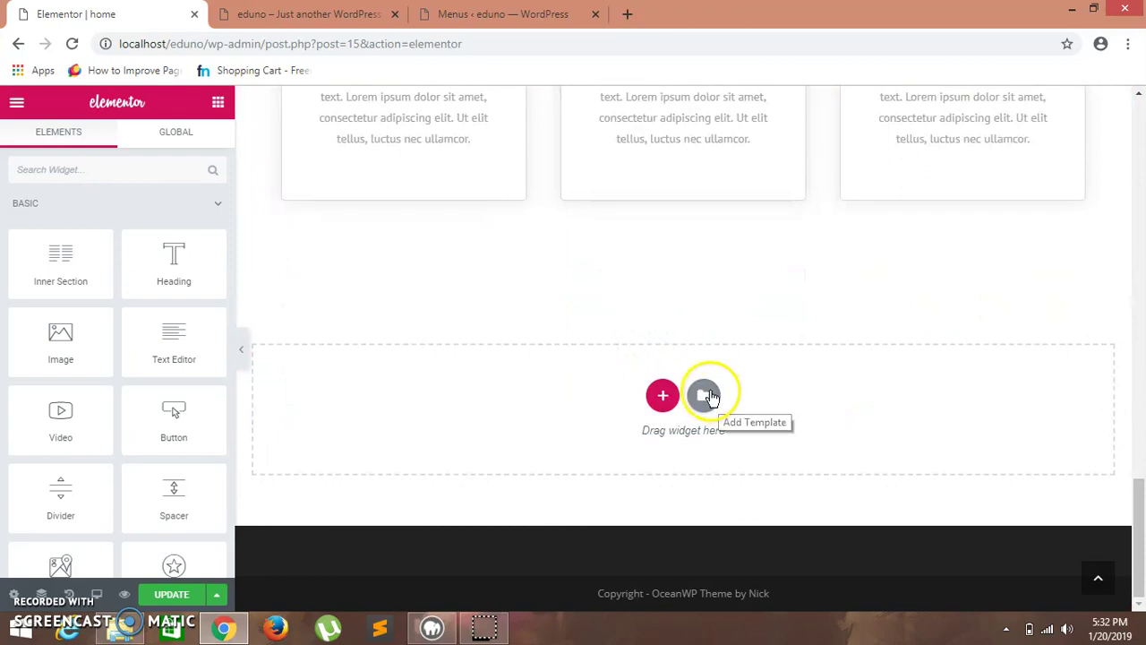
# Add the K5 – Left Contact Right Map template below the social cards, with document settings
pyautogui.click(705, 396)
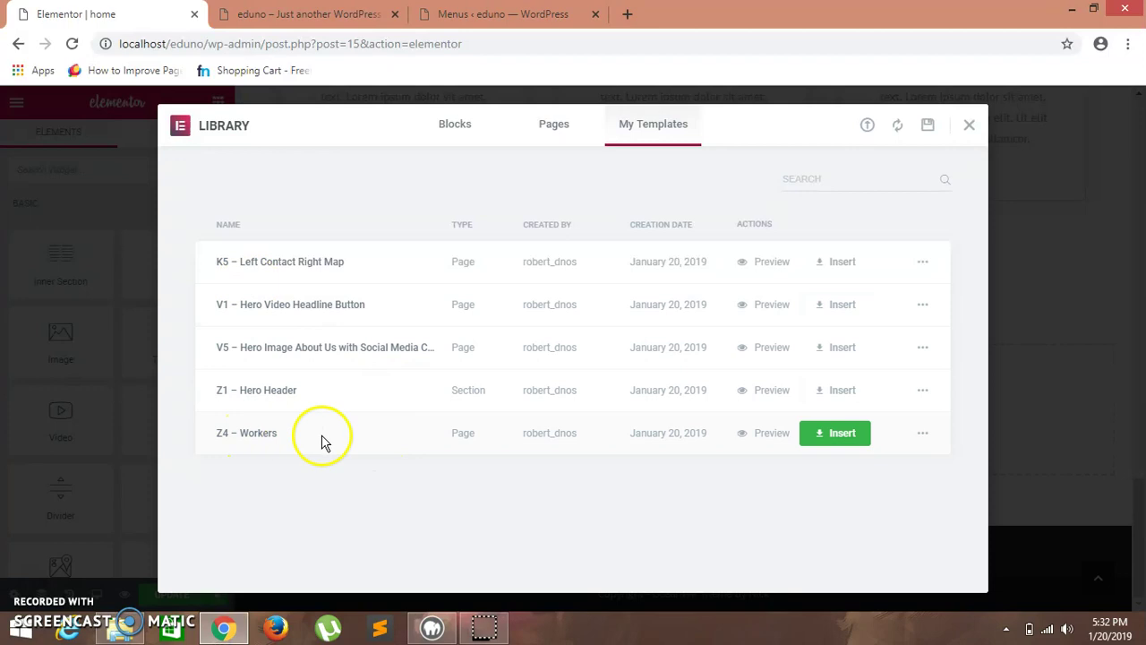
pyautogui.click(839, 264)
pyautogui.click(615, 404)
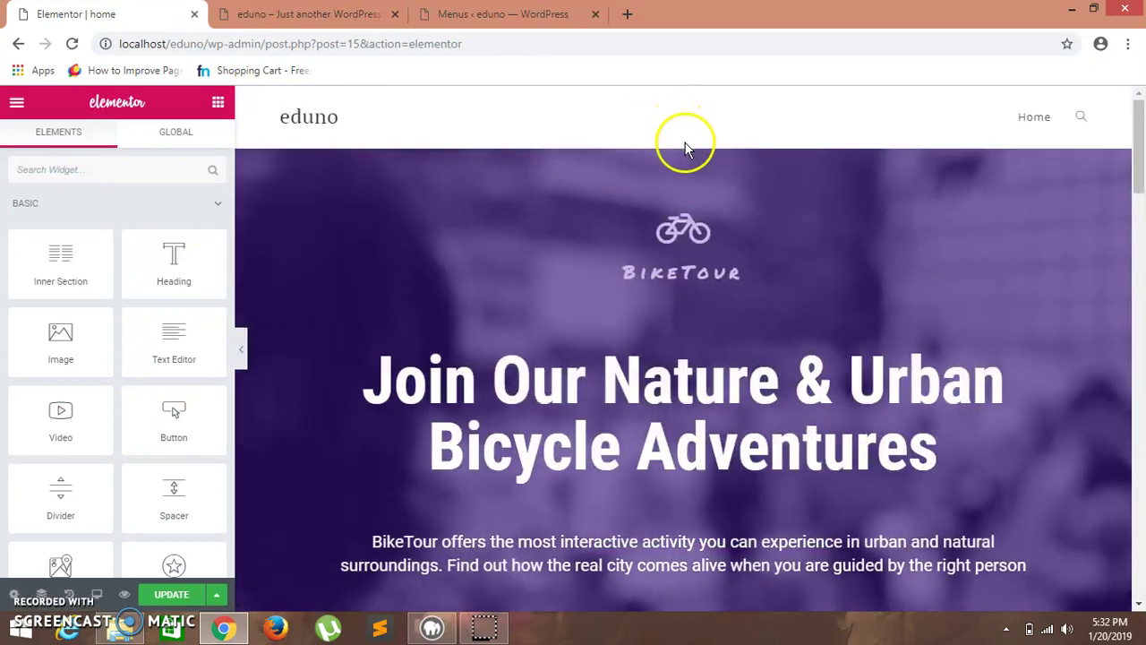
# Select the BikeTour hero section, dismiss the tips popup, and view its Advanced settings
pyautogui.click(682, 141)
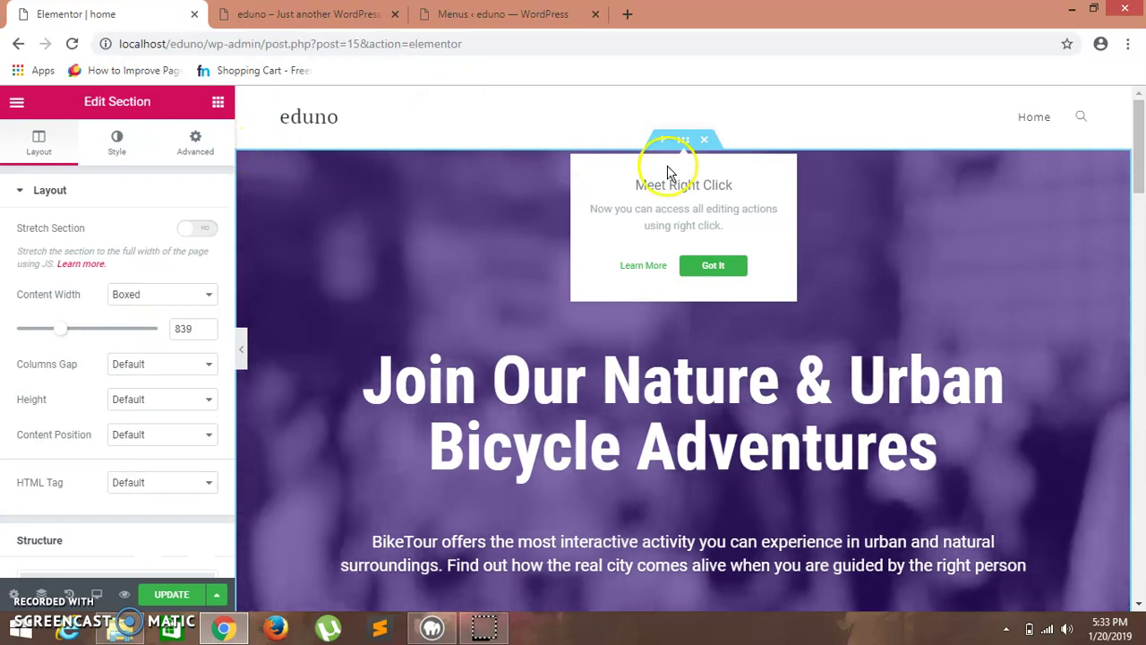
pyautogui.click(713, 267)
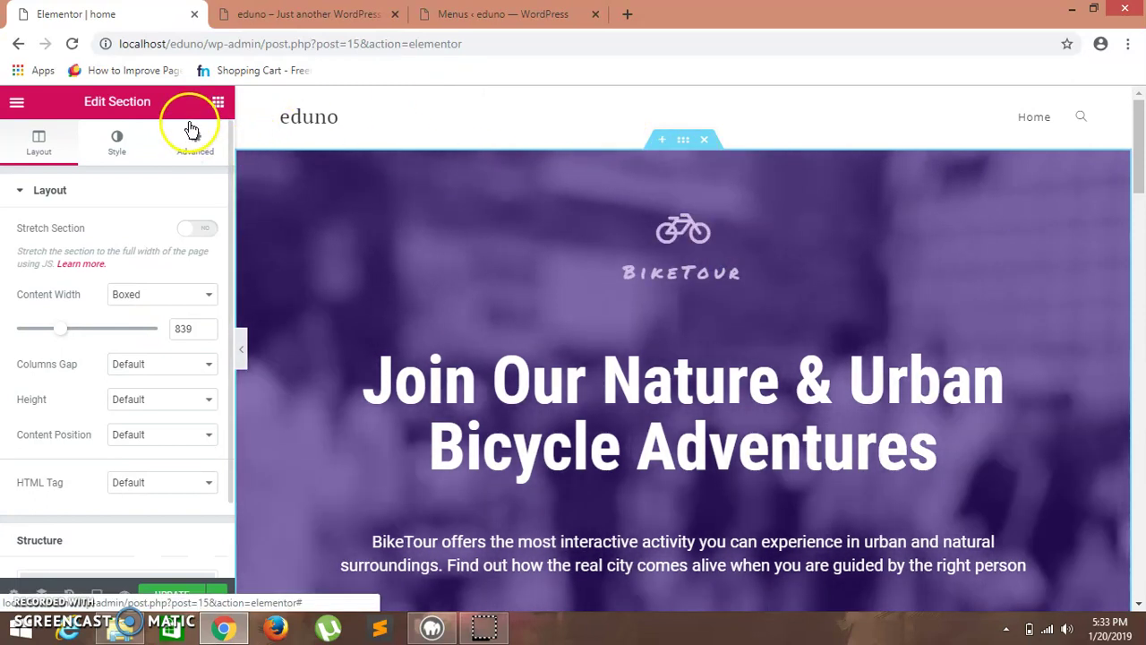
pyautogui.click(187, 152)
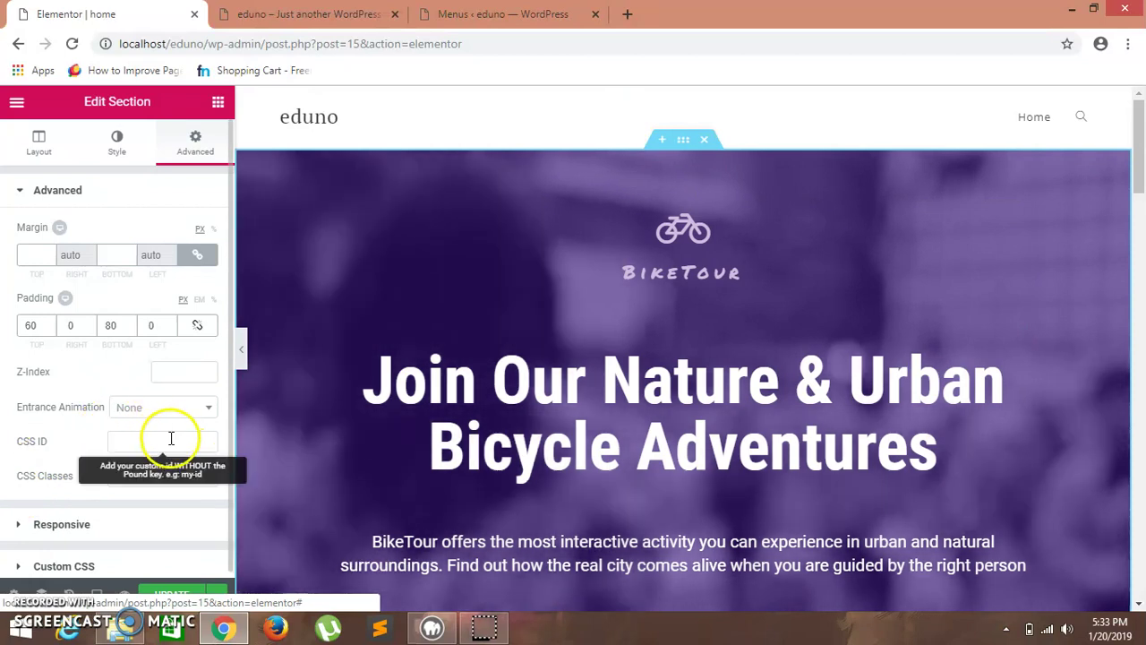
pyautogui.scroll(-3, 579, 439)
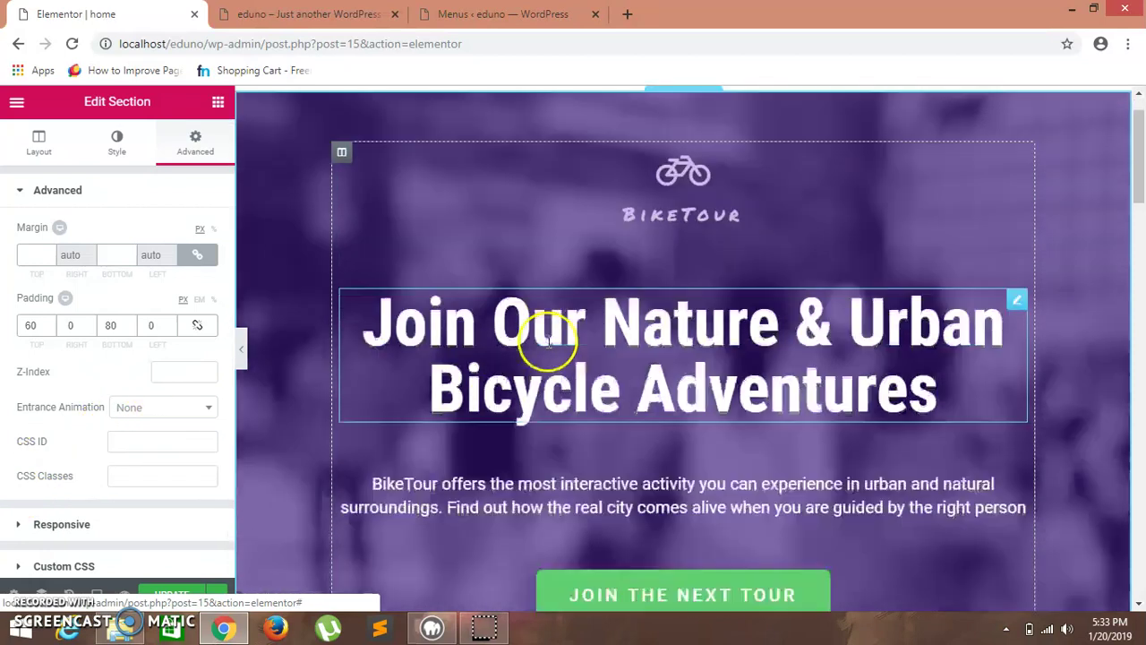
pyautogui.scroll(2, 453, 310)
pyautogui.scroll(-5, 445, 286)
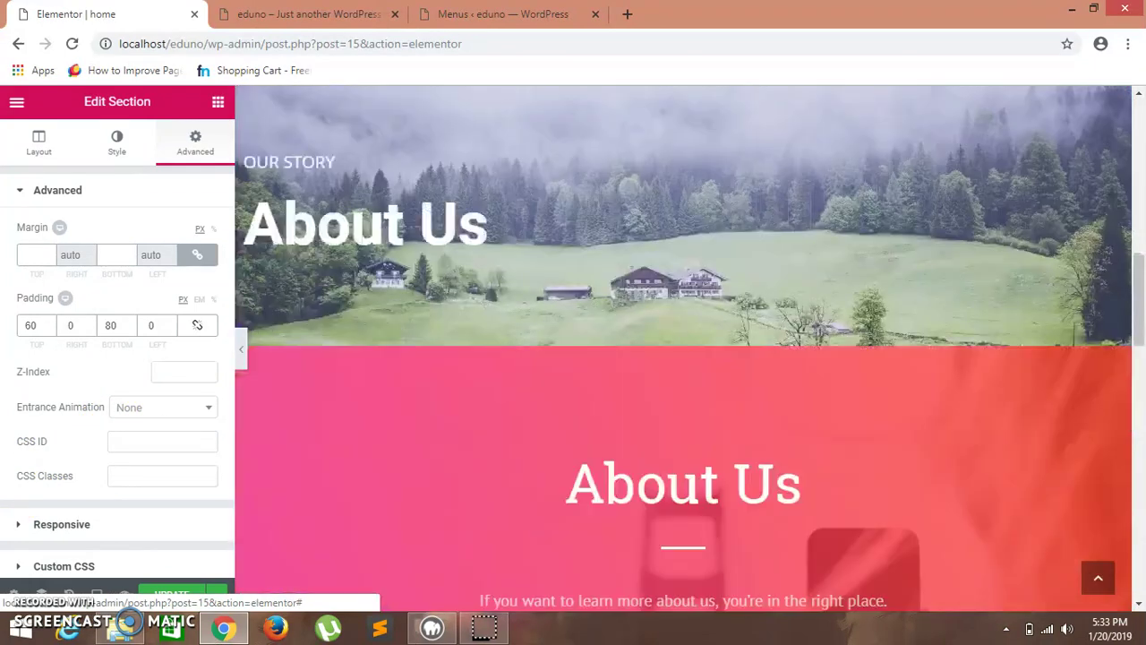
pyautogui.scroll(1, 545, 286)
pyautogui.scroll(-1, 681, 274)
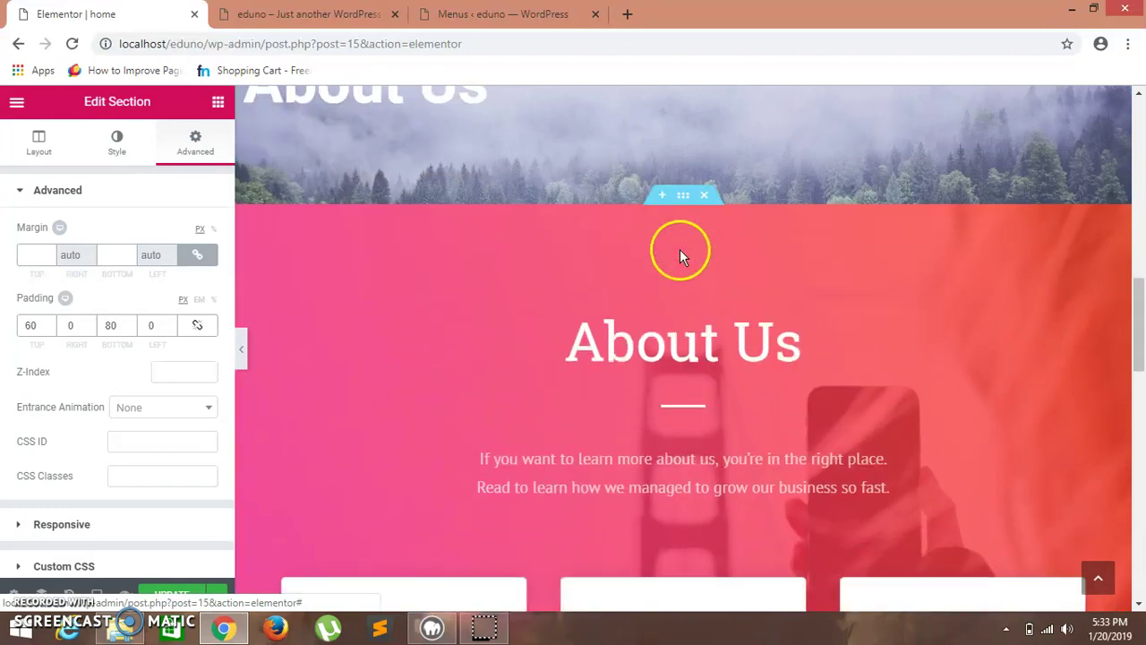
# Set the lake-photo About Us section's CSS ID to 'about'
pyautogui.click(680, 202)
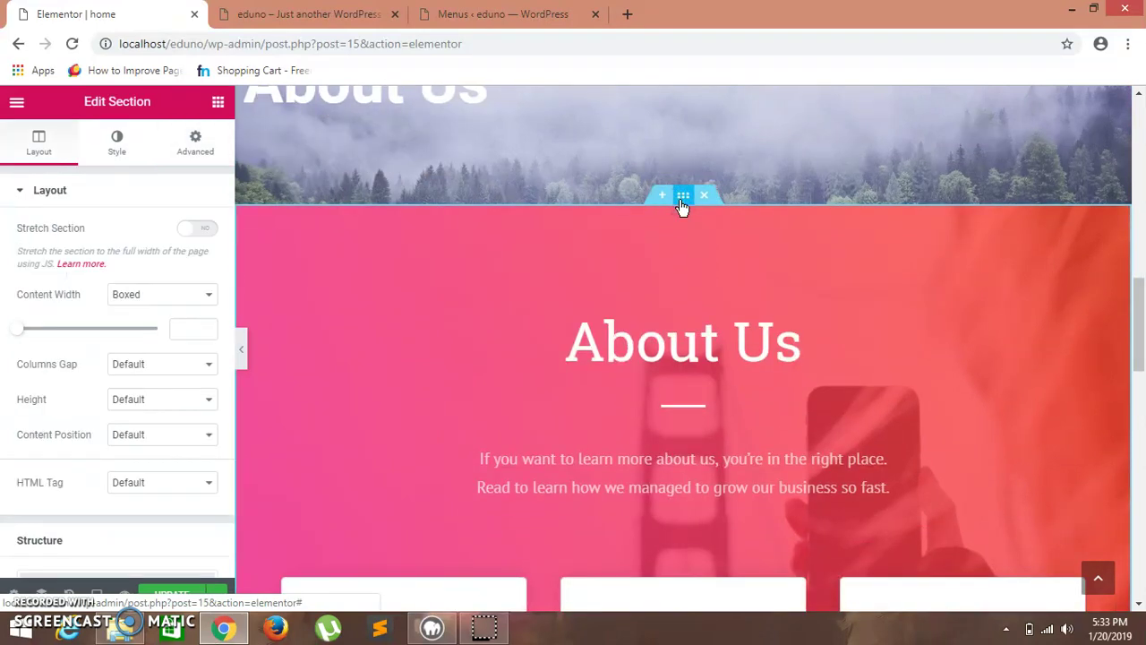
pyautogui.click(197, 147)
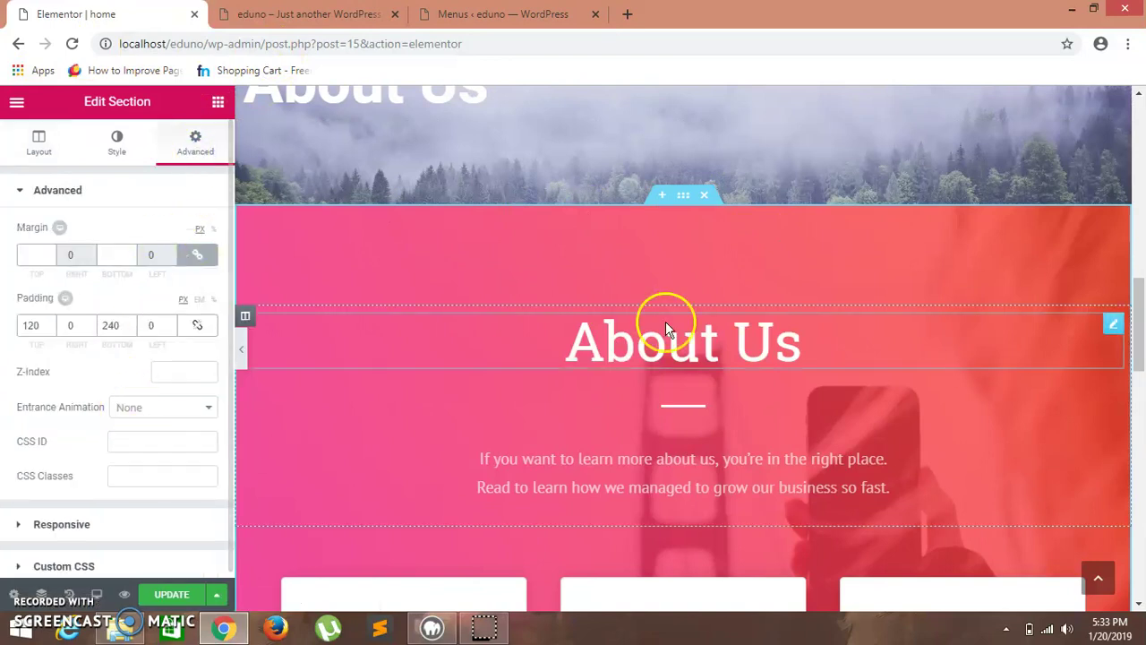
pyautogui.scroll(5, 573, 170)
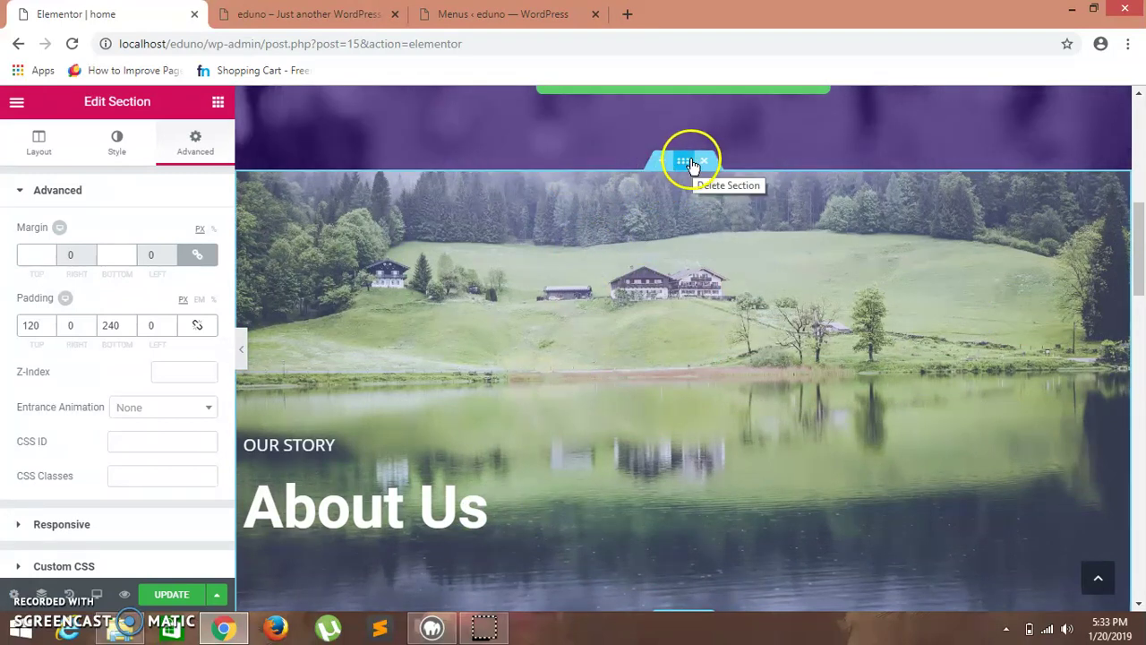
pyautogui.click(684, 163)
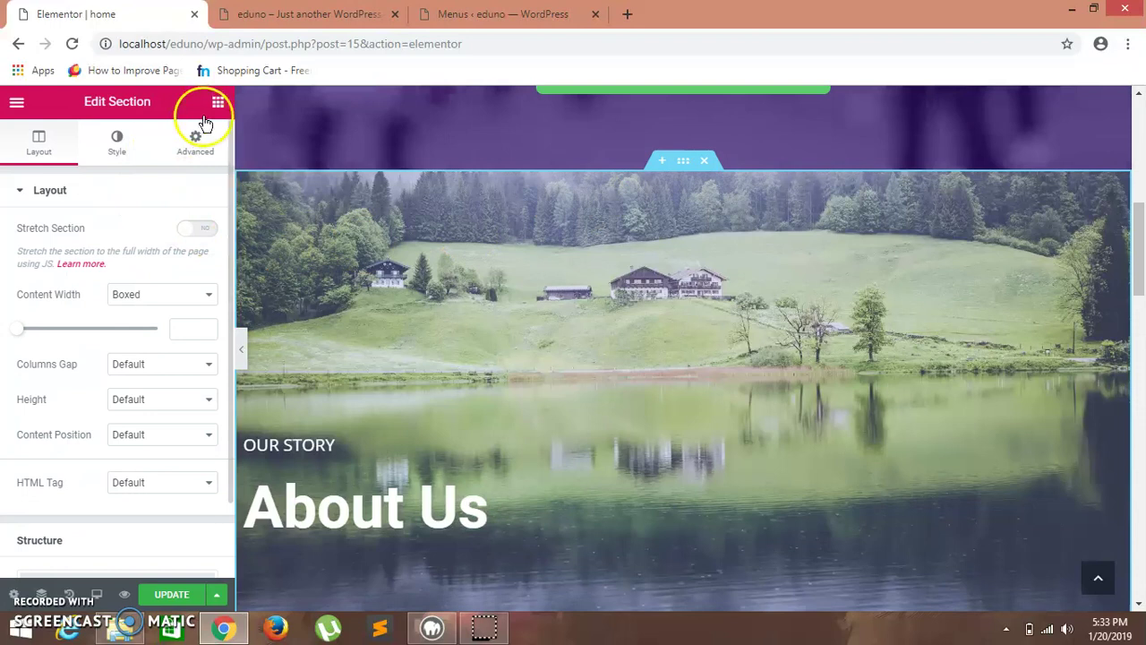
pyautogui.click(199, 142)
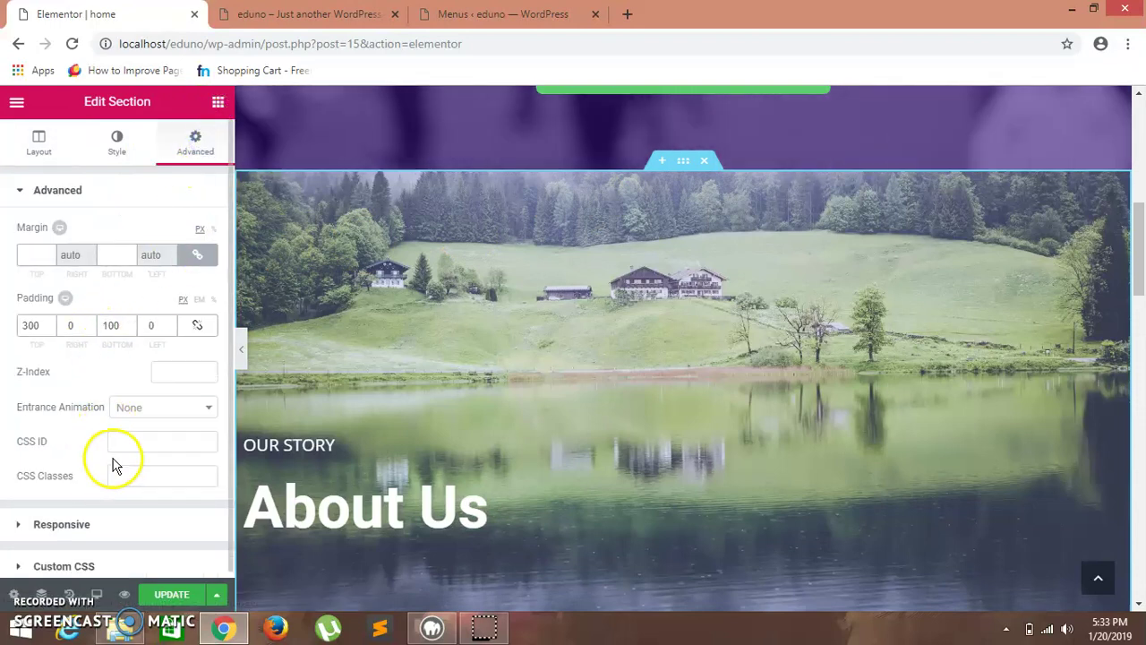
pyautogui.click(118, 439)
pyautogui.write('a')
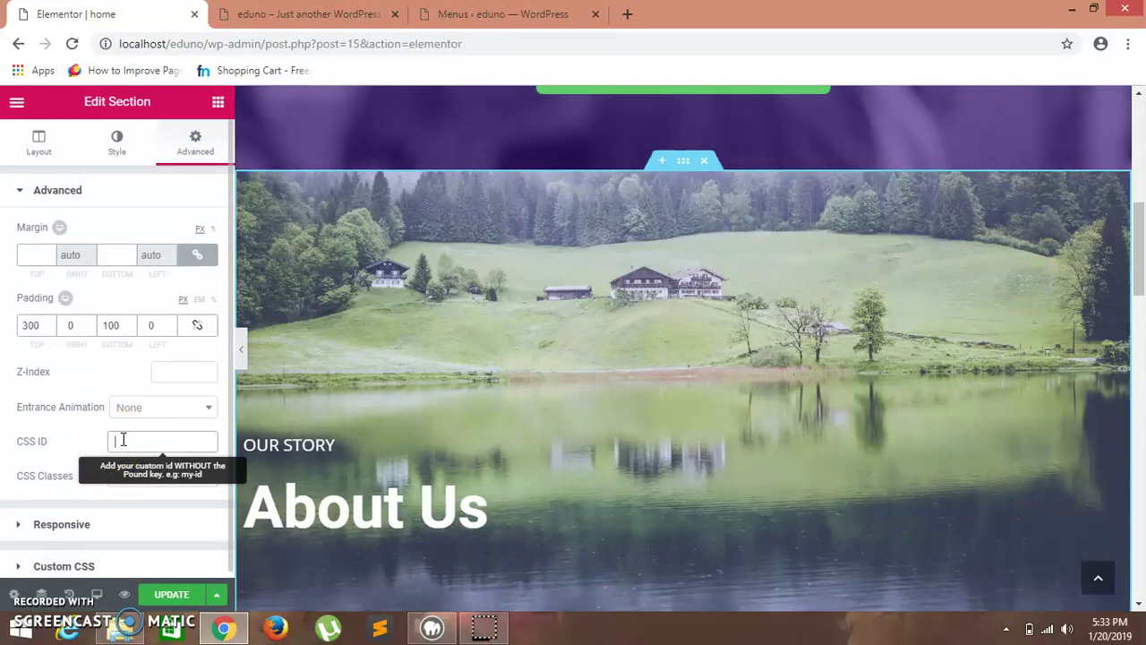
pyautogui.write('bout')
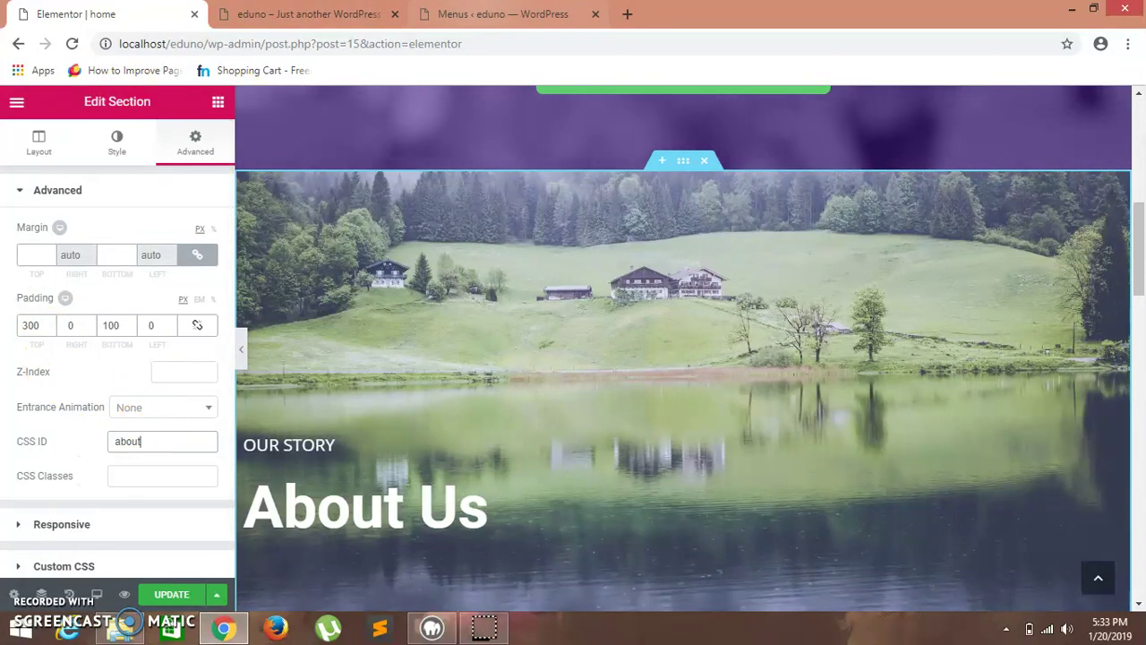
# Check that the menu's About item links to #about, then return to Elementor
pyautogui.click(502, 13)
pyautogui.scroll(2, 563, 257)
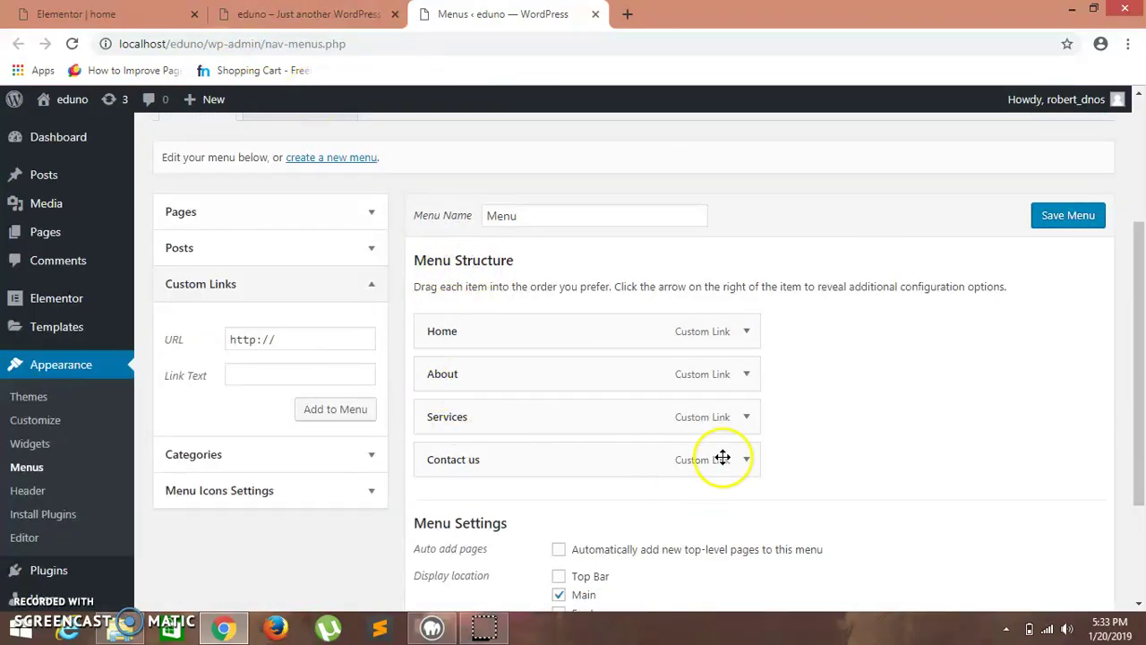
pyautogui.click(746, 373)
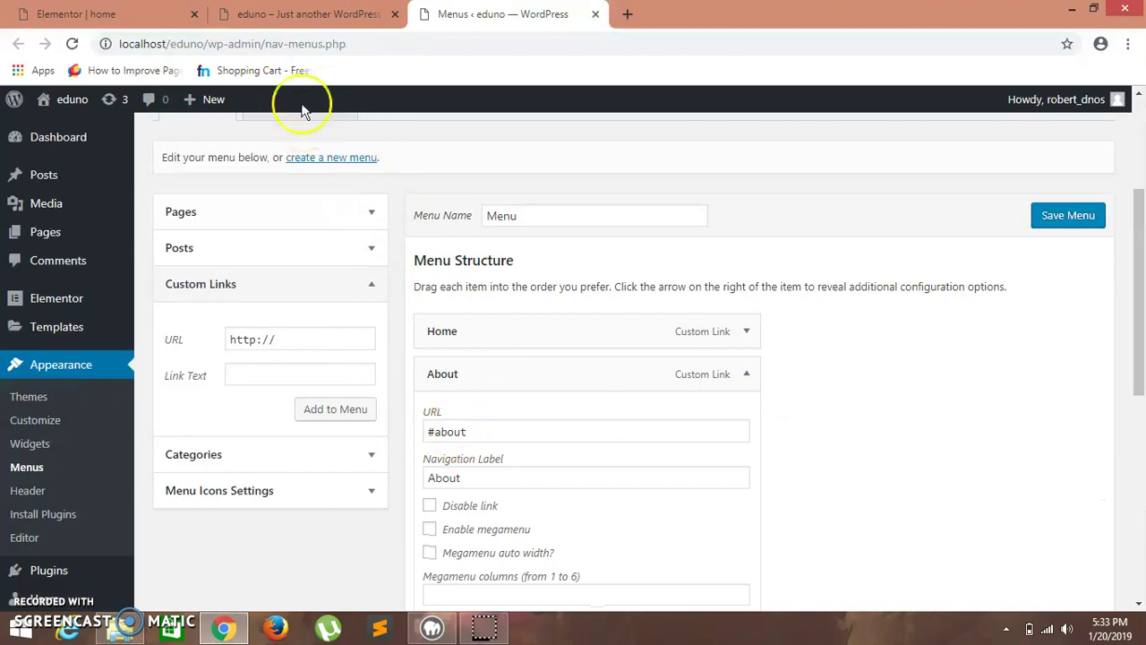
pyautogui.hotkey('ctrl', '1')
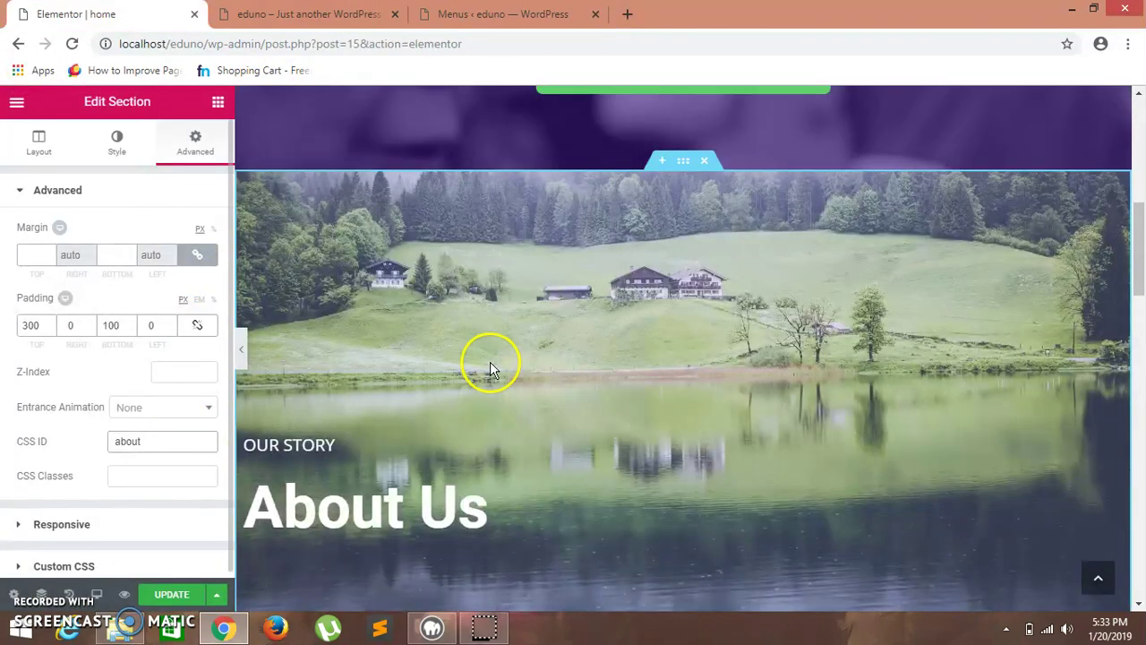
pyautogui.scroll(-5, 486, 358)
pyautogui.scroll(1, 639, 143)
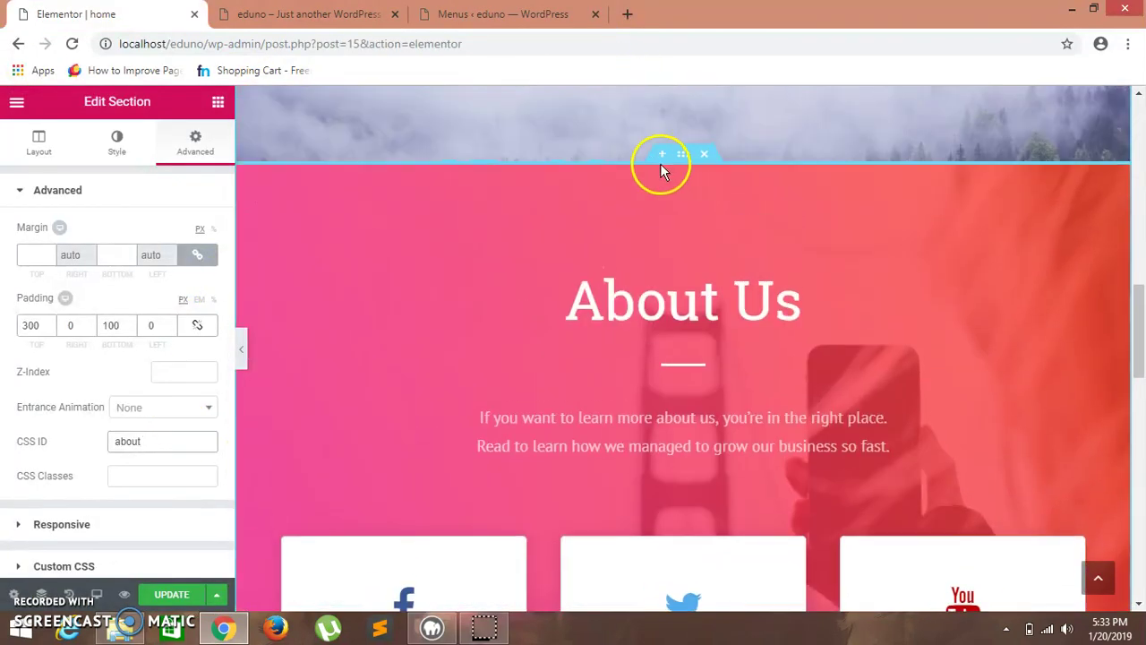
# Give the pink social-cards section the CSS ID 'services'
pyautogui.click(682, 162)
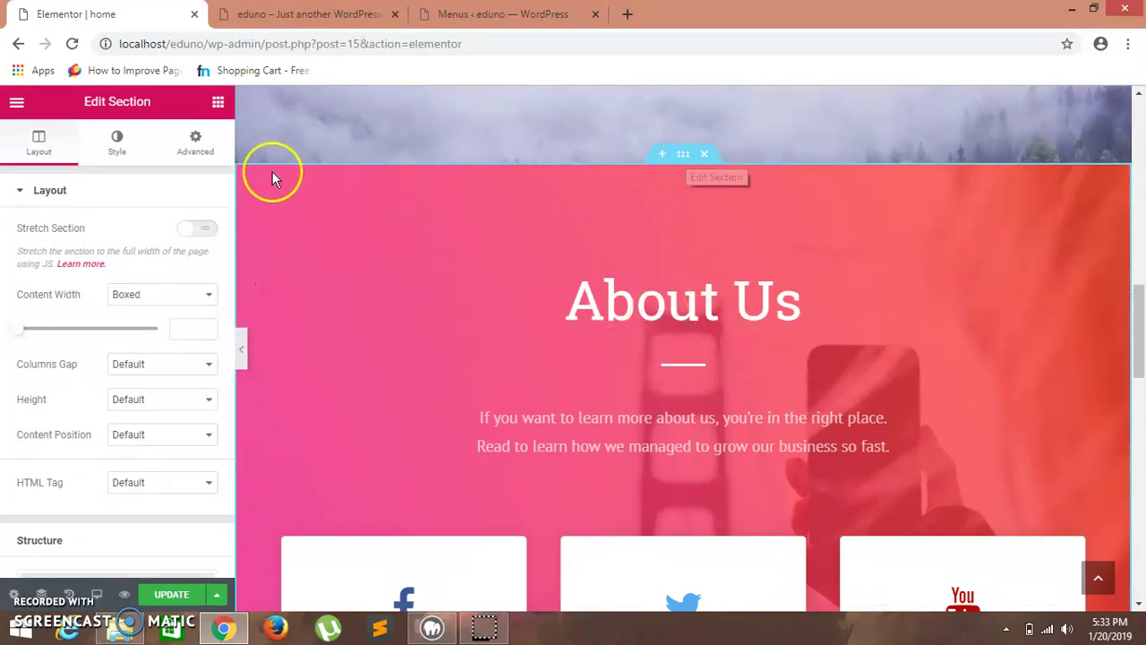
pyautogui.click(198, 146)
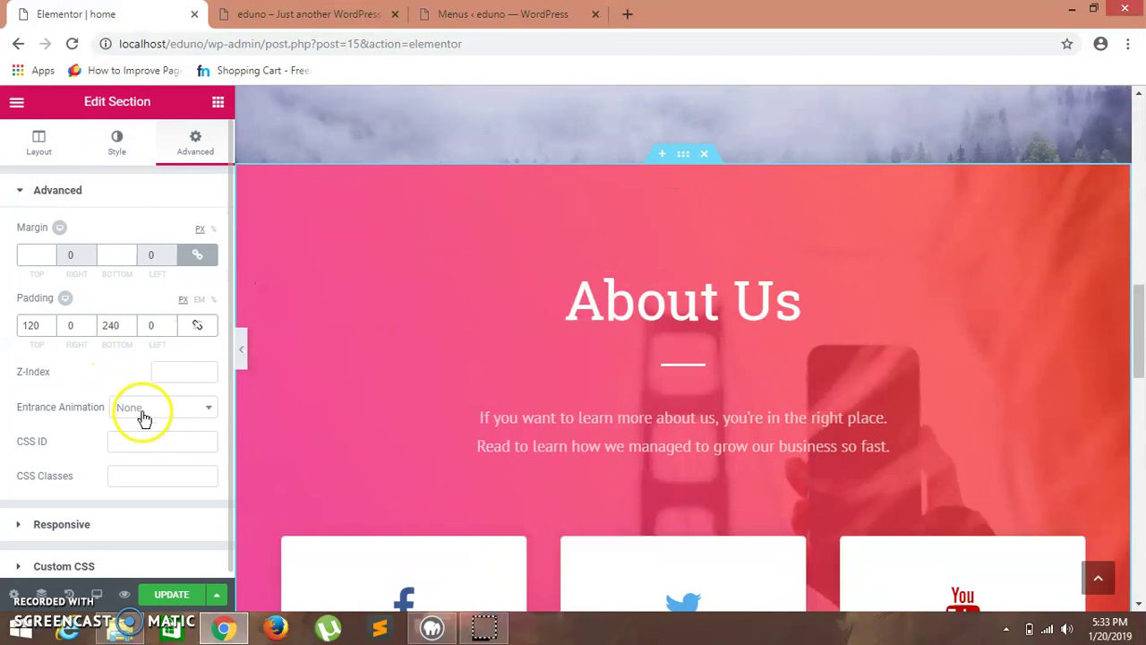
pyautogui.click(148, 435)
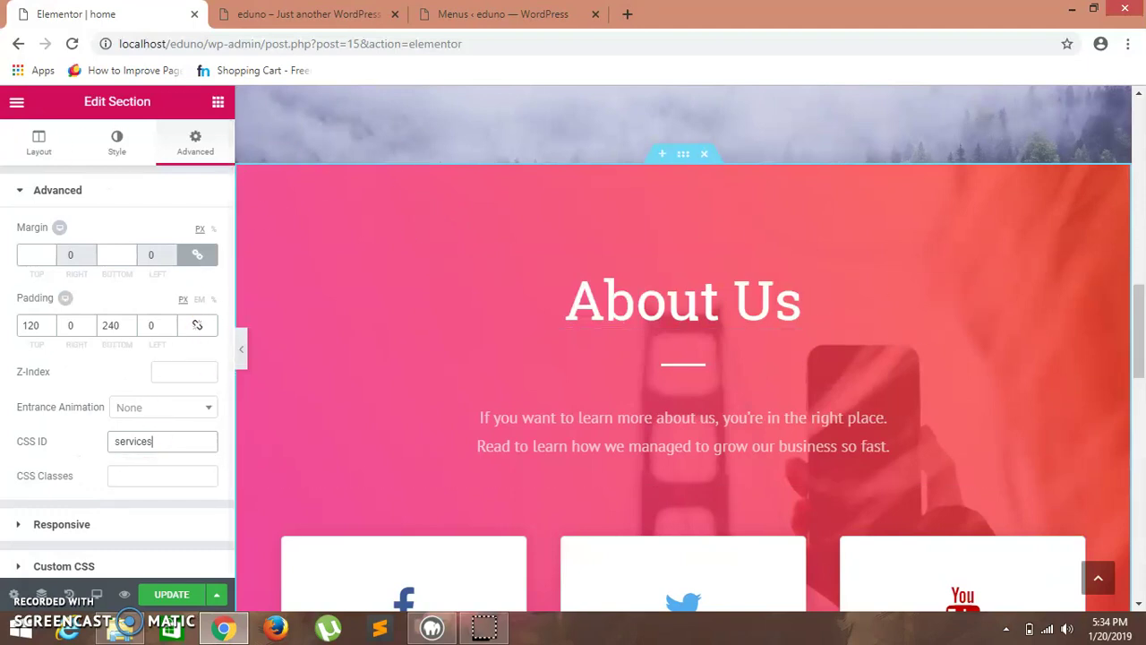
pyautogui.click(46, 148)
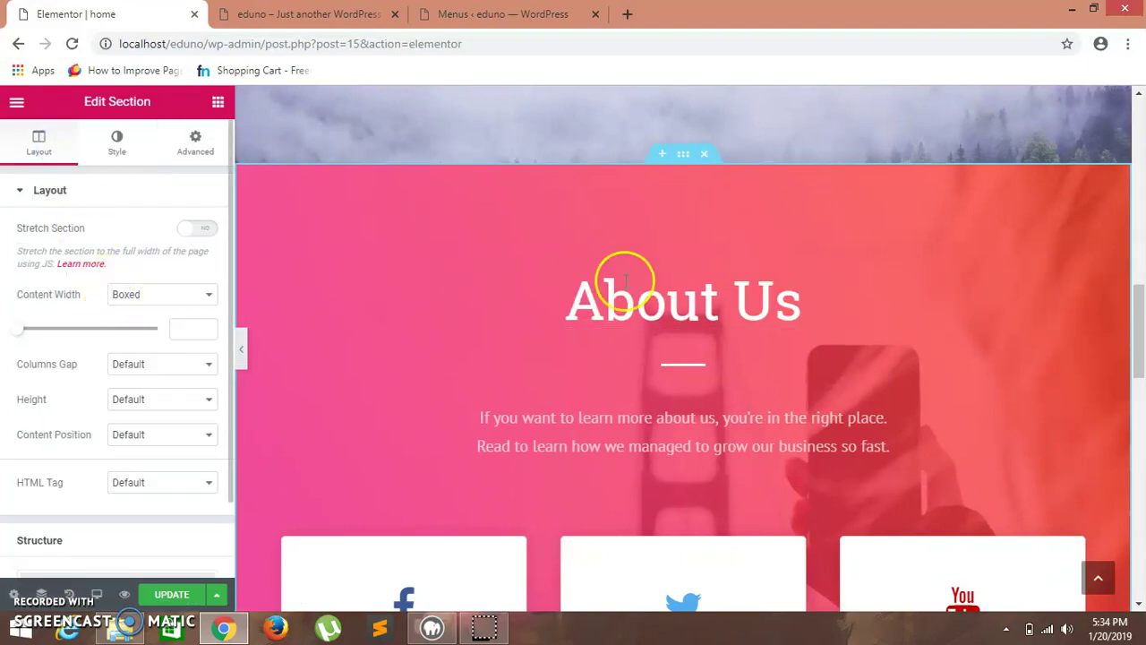
pyautogui.click(659, 299)
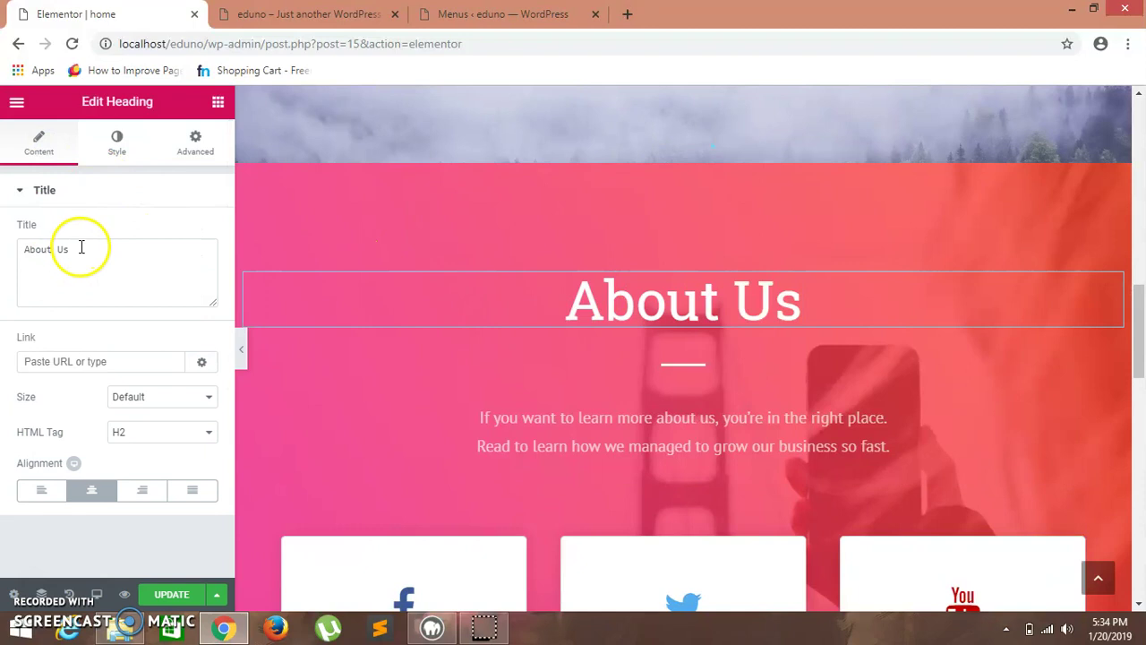
# Change the pink section's heading text to 'Services'
pyautogui.write('S')
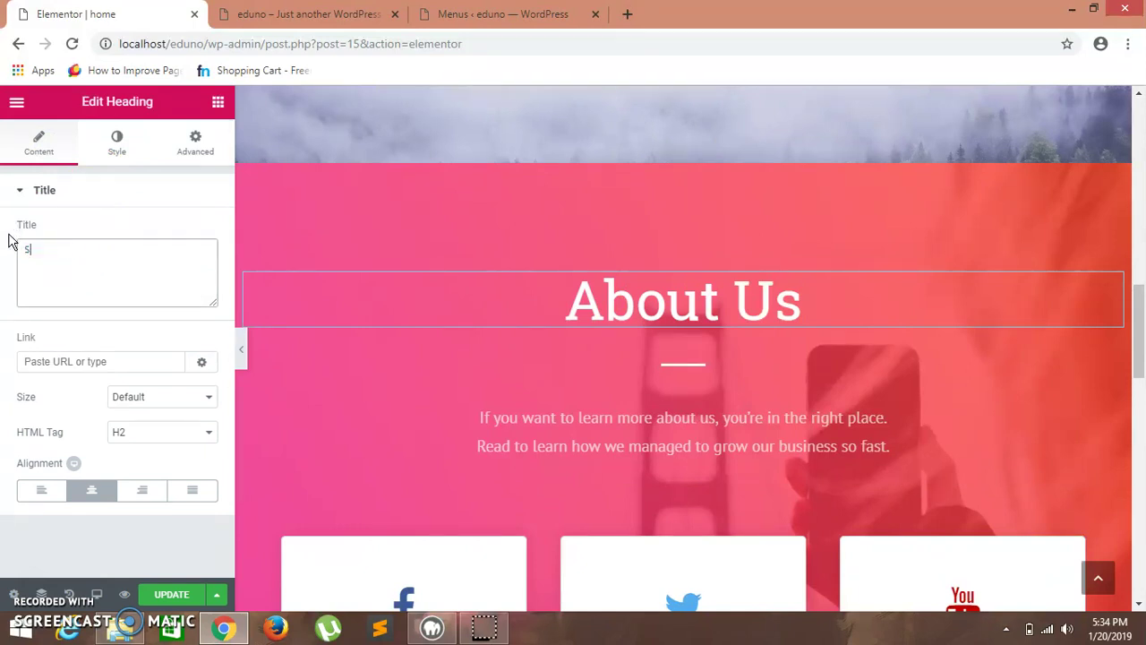
pyautogui.write('ervices')
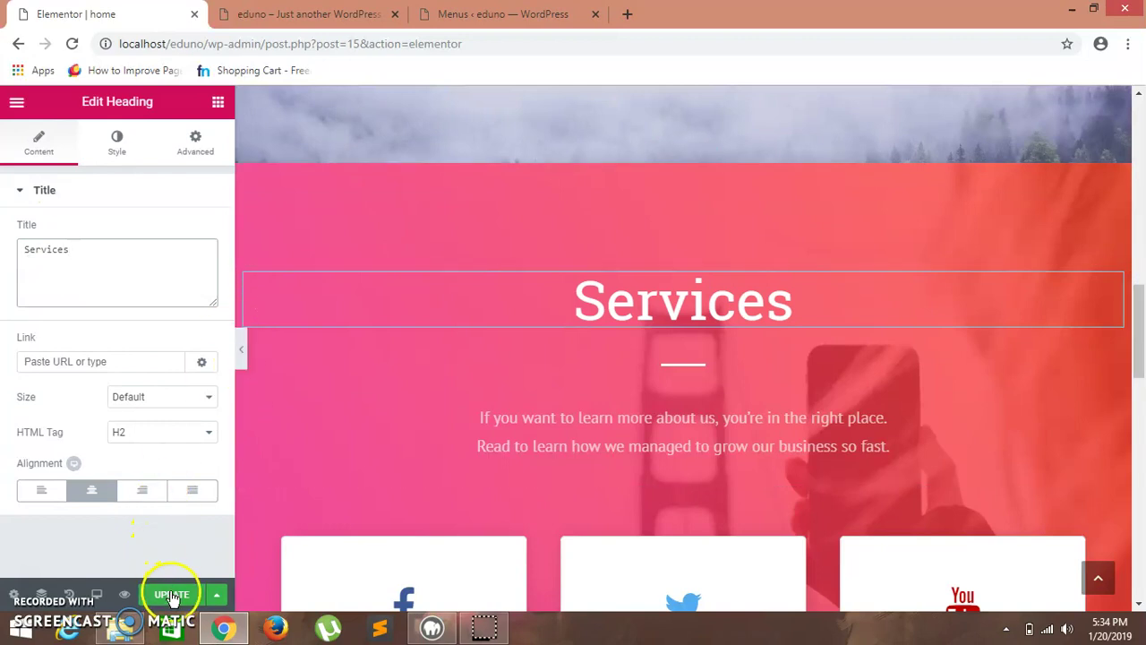
pyautogui.scroll(-10, 506, 383)
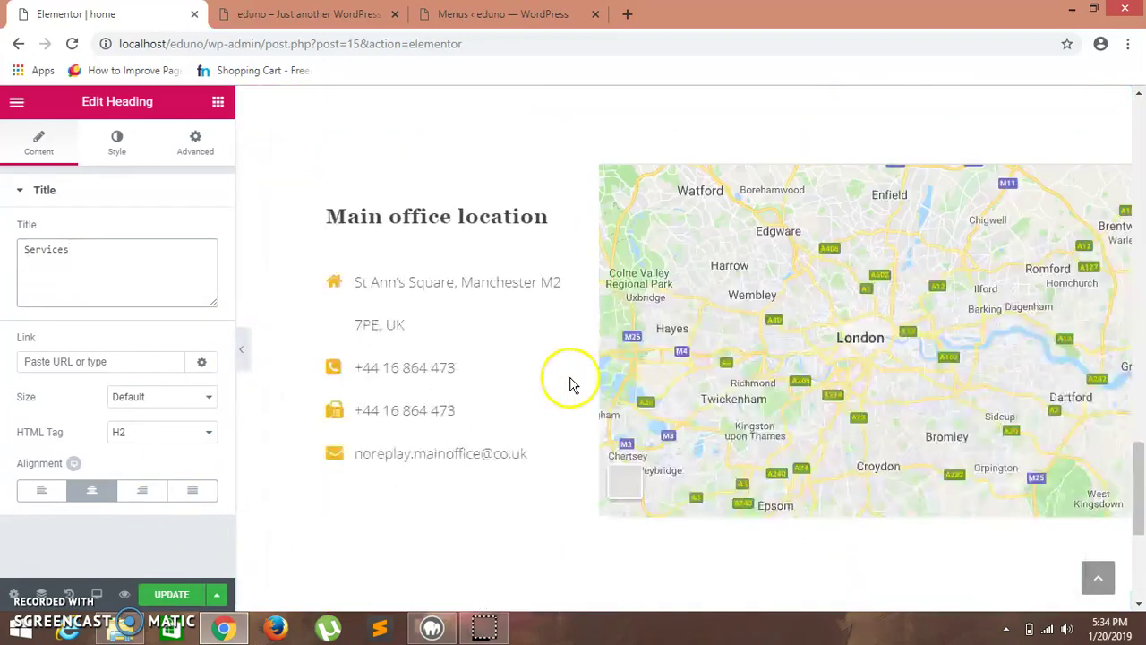
# Select the Main office location section and check the Contact us menu item's link
pyautogui.scroll(2, 609, 195)
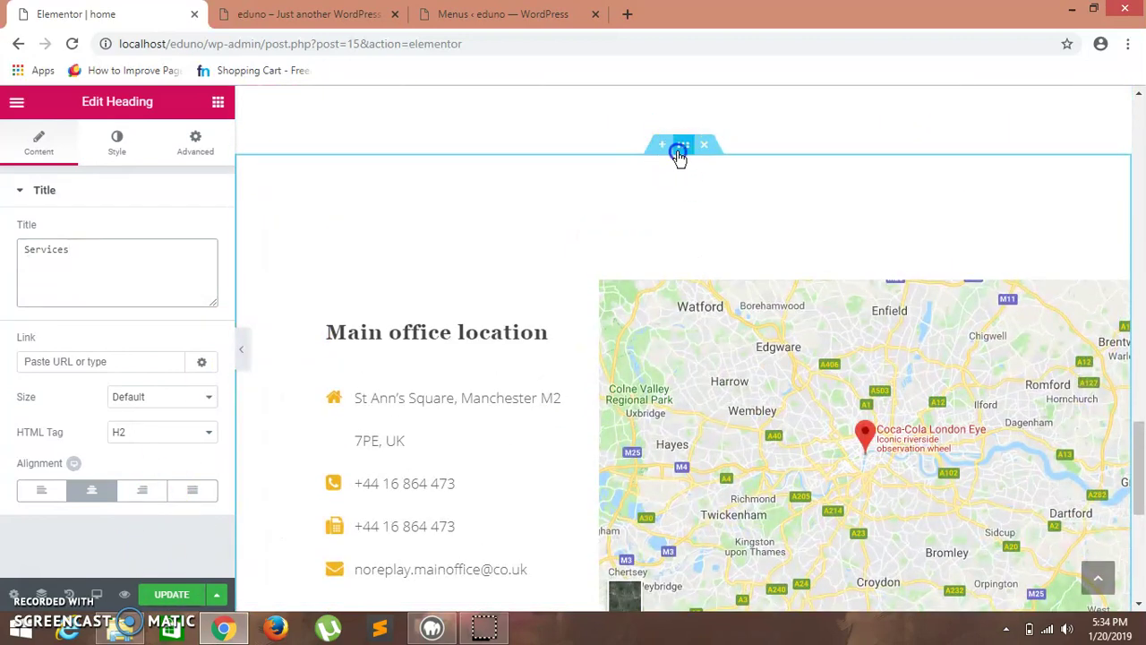
pyautogui.click(217, 101)
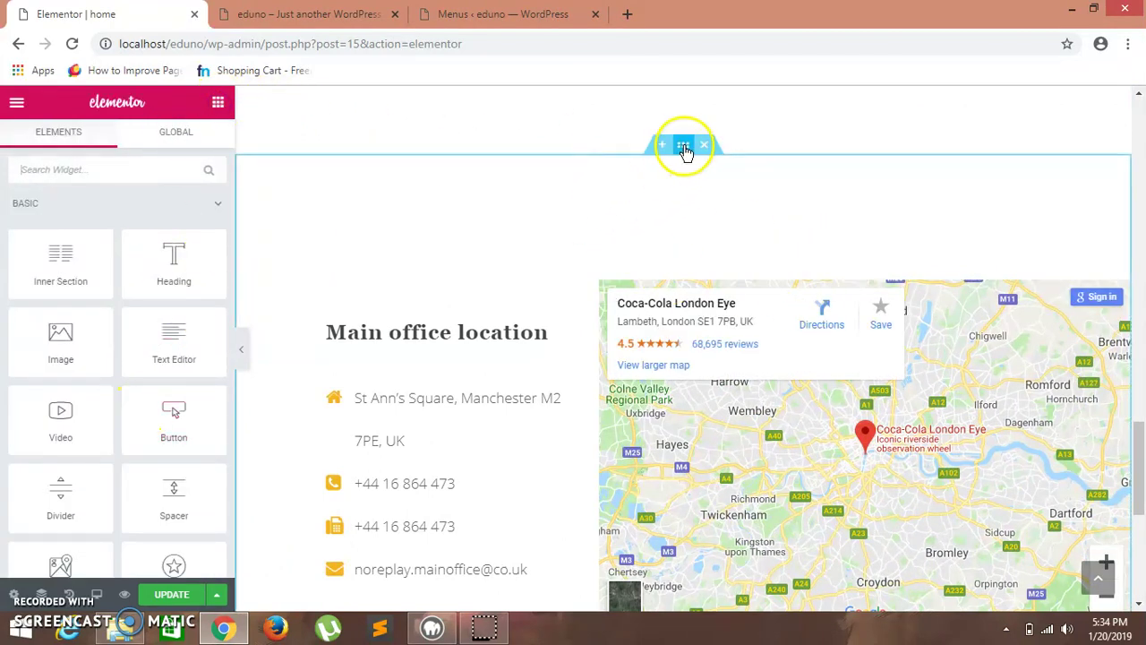
pyautogui.click(684, 146)
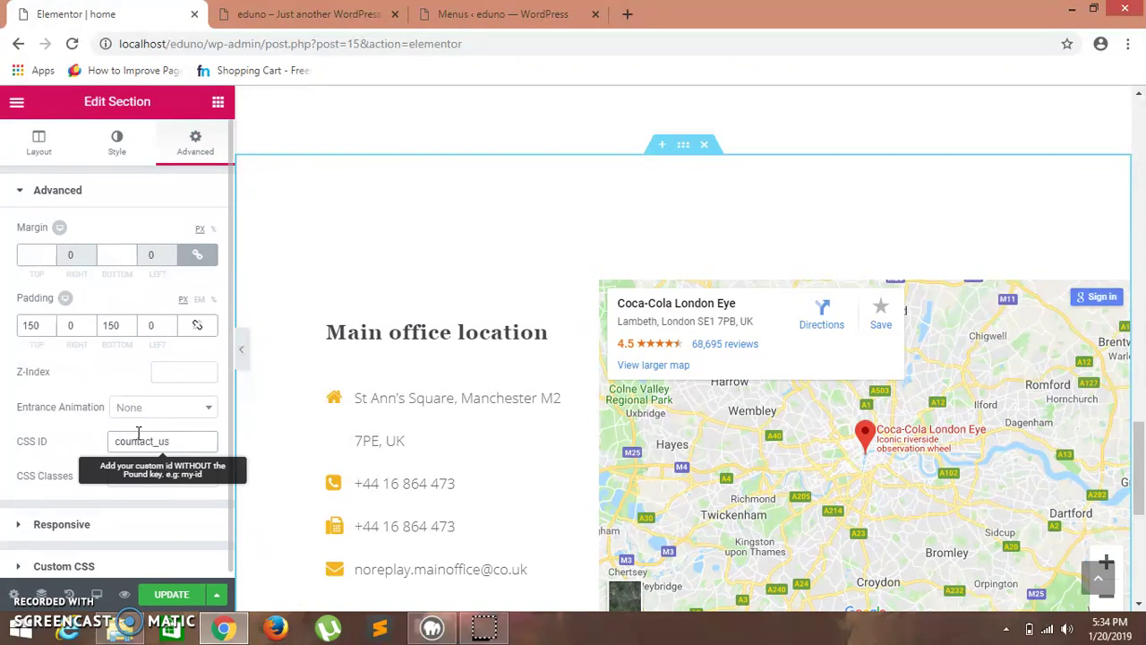
pyautogui.click(497, 14)
pyautogui.scroll(-5, 626, 501)
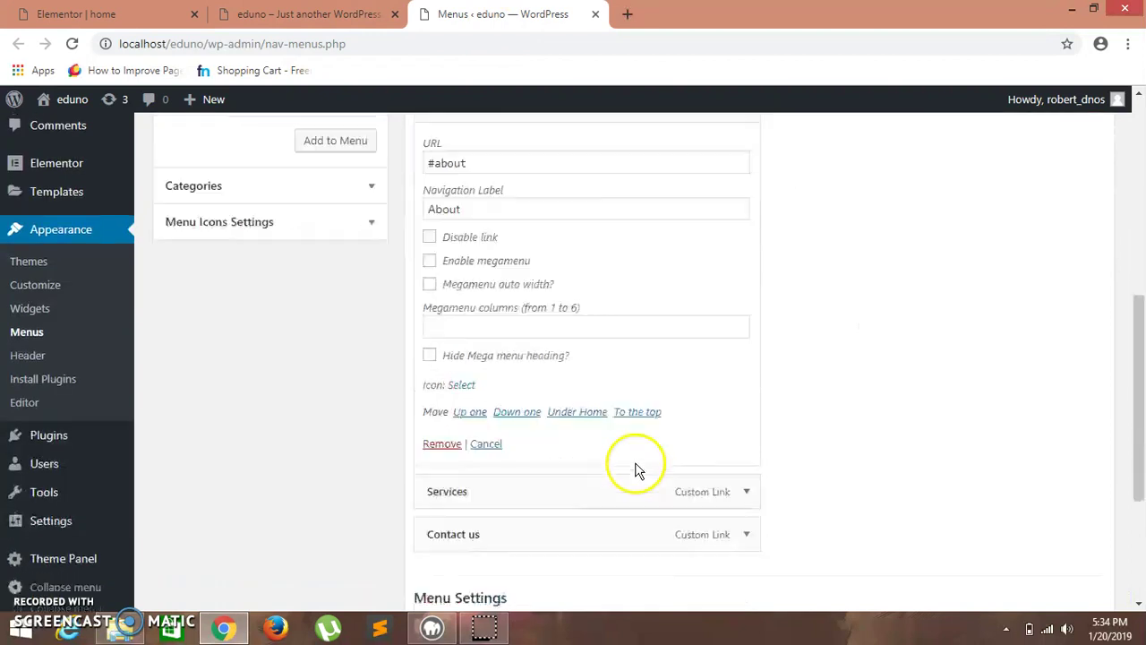
pyautogui.click(746, 383)
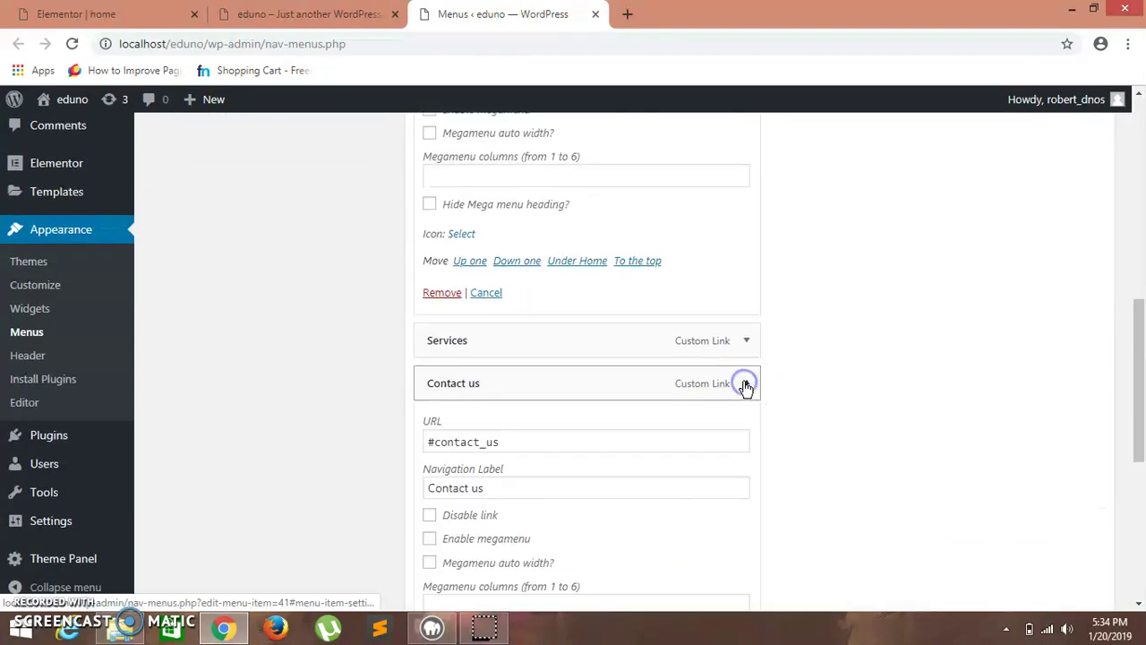
pyautogui.click(746, 383)
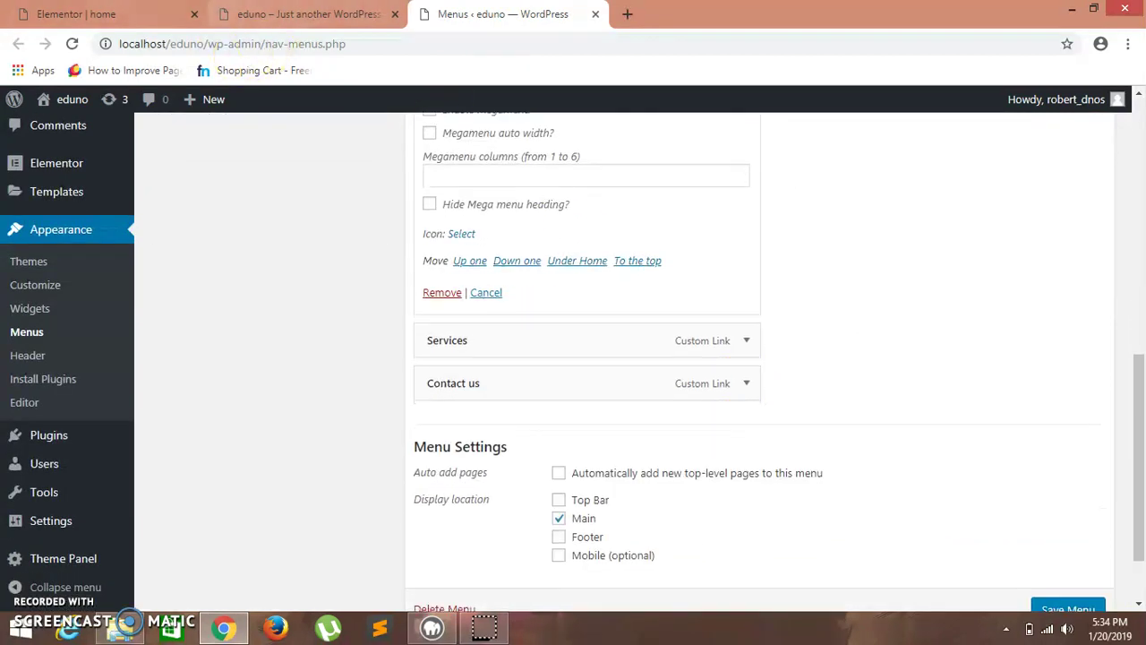
pyautogui.click(134, 13)
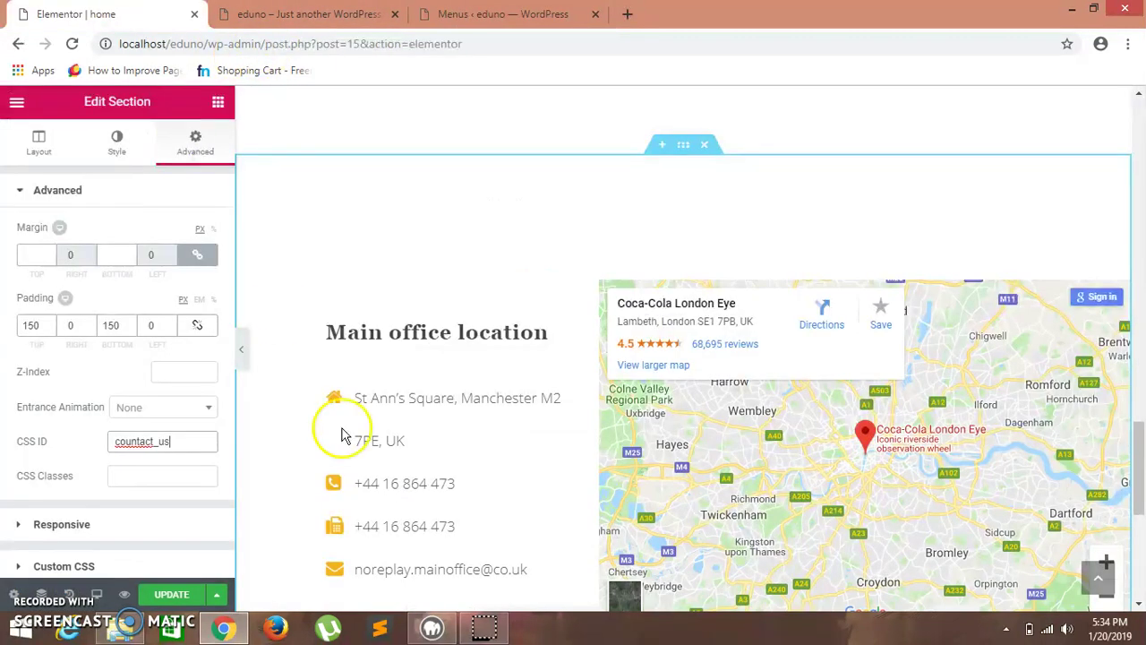
# Set the section's CSS ID to 'contact_us', save the page, and reload the front-end tab
pyautogui.click(131, 441)
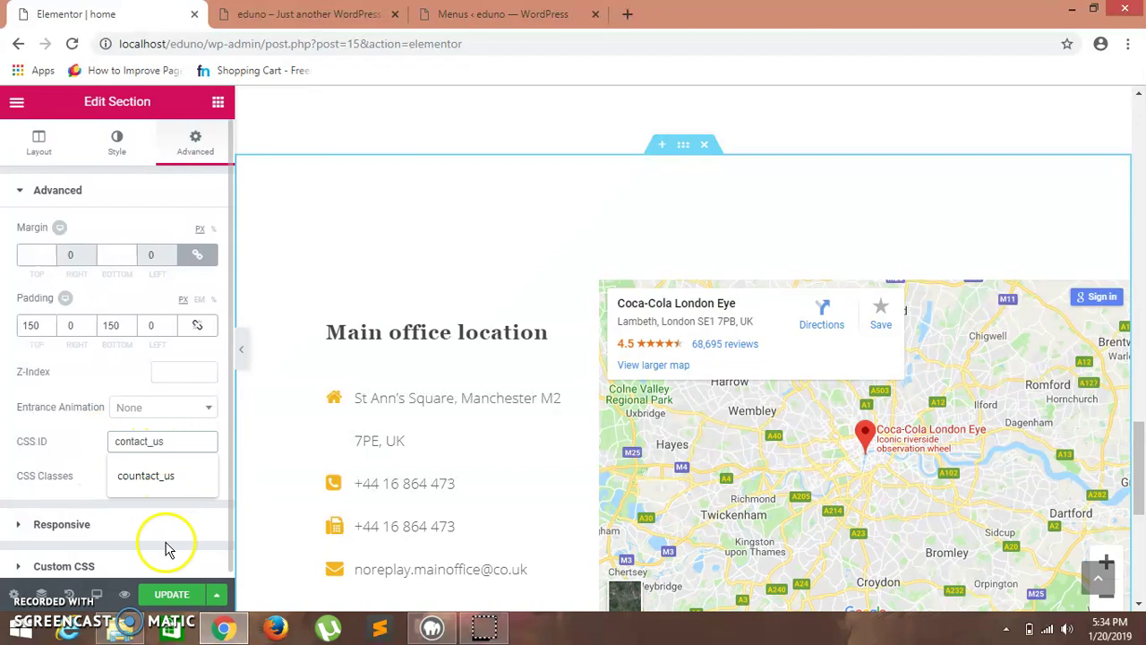
pyautogui.click(165, 595)
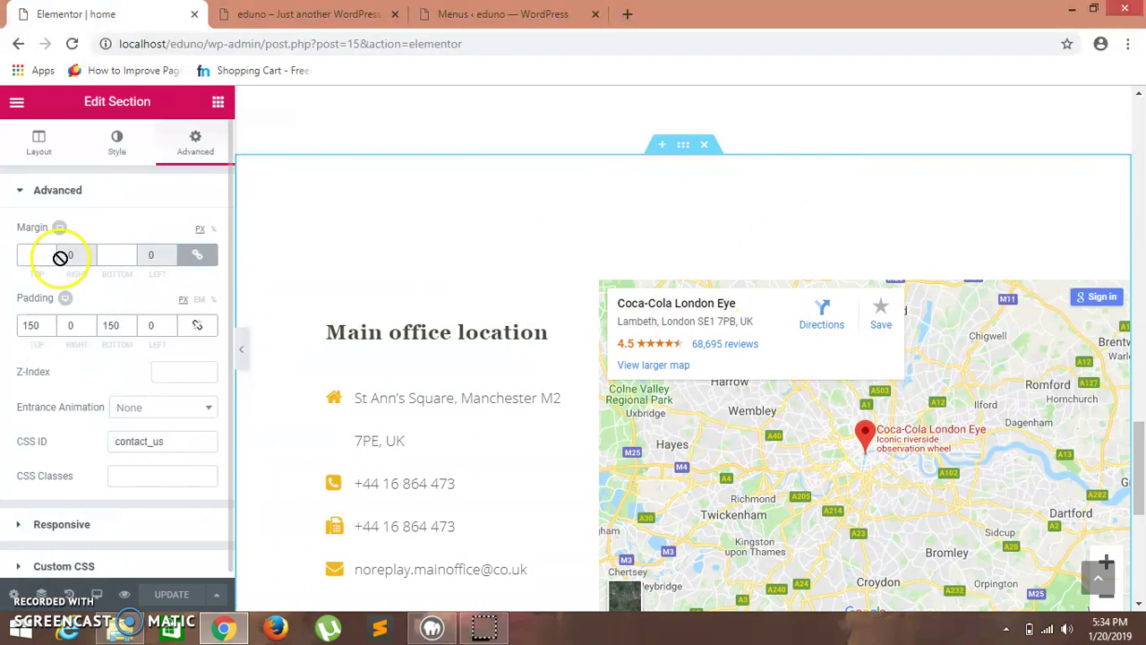
pyautogui.click(250, 14)
pyautogui.click(73, 45)
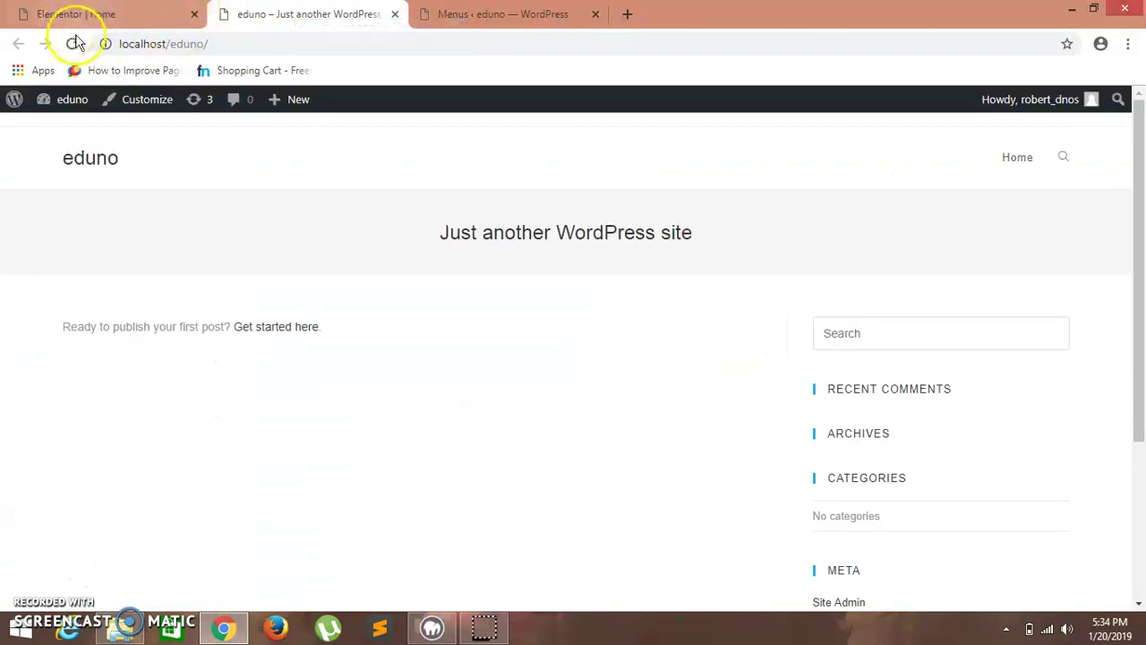
# Reload the live front page and scroll through the new BikeTour sections
pyautogui.click(74, 43)
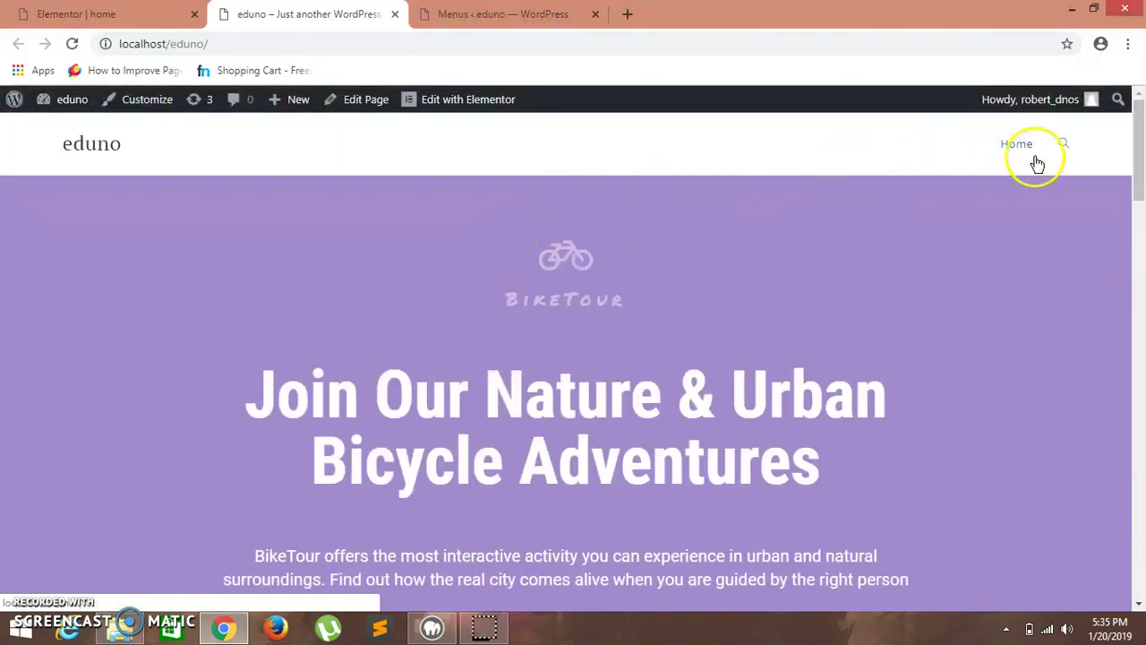
pyautogui.scroll(-5, 1135, 269)
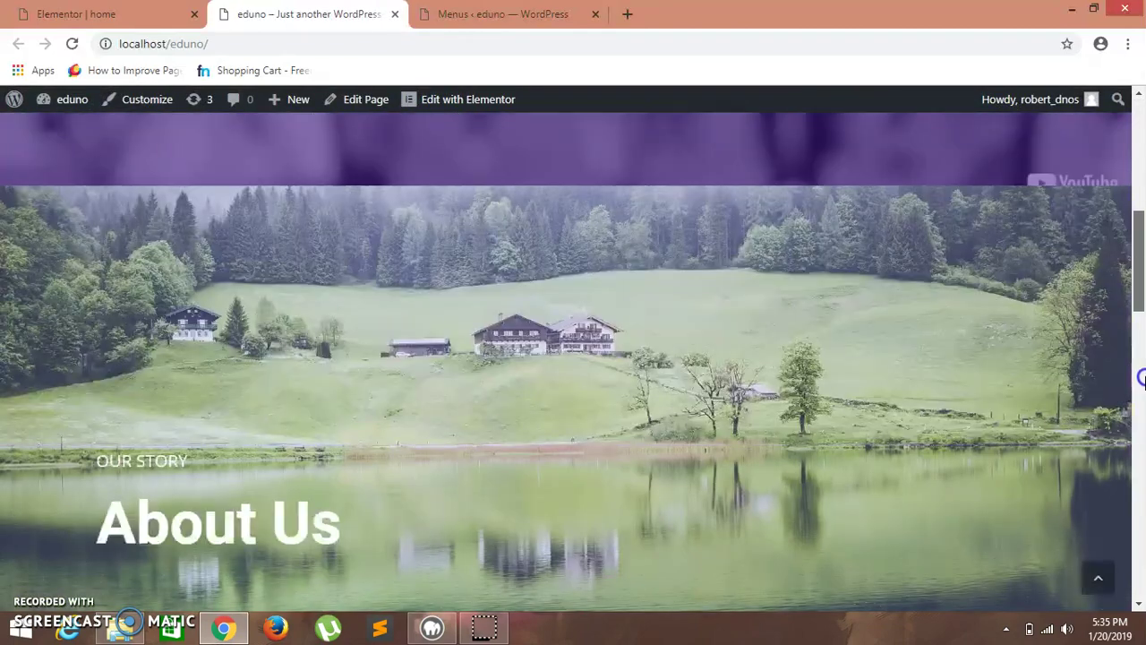
pyautogui.moveTo(1141, 378); pyautogui.dragTo(1119, 141)
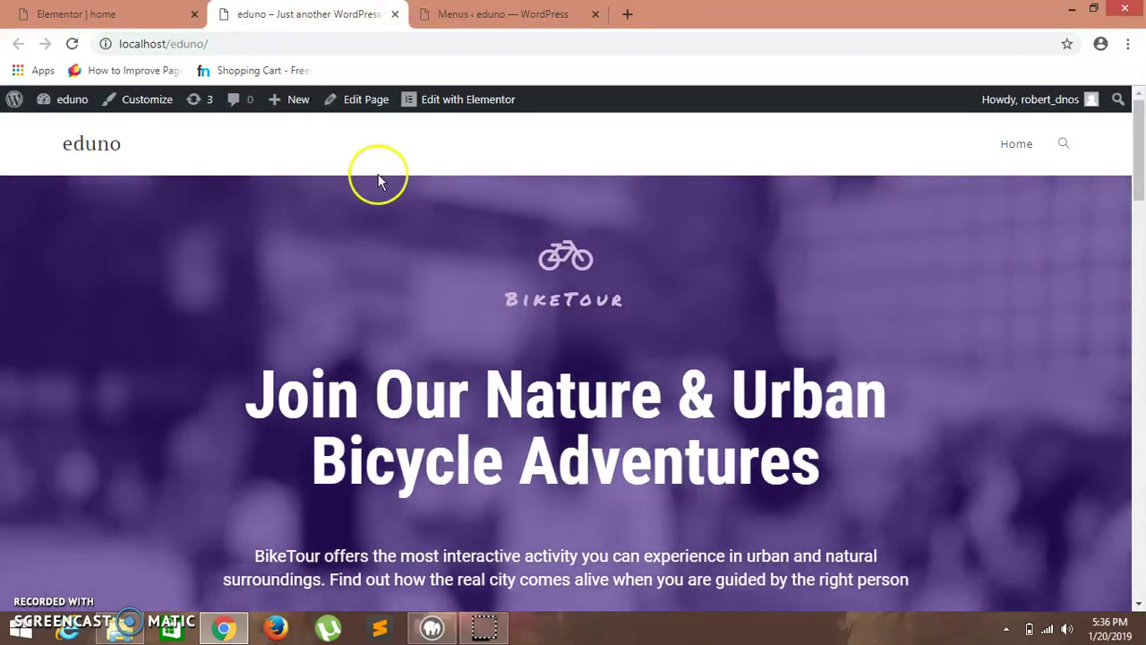
# Save the Main navigation menu with its Home, About, Services and Contact us links
pyautogui.click(492, 13)
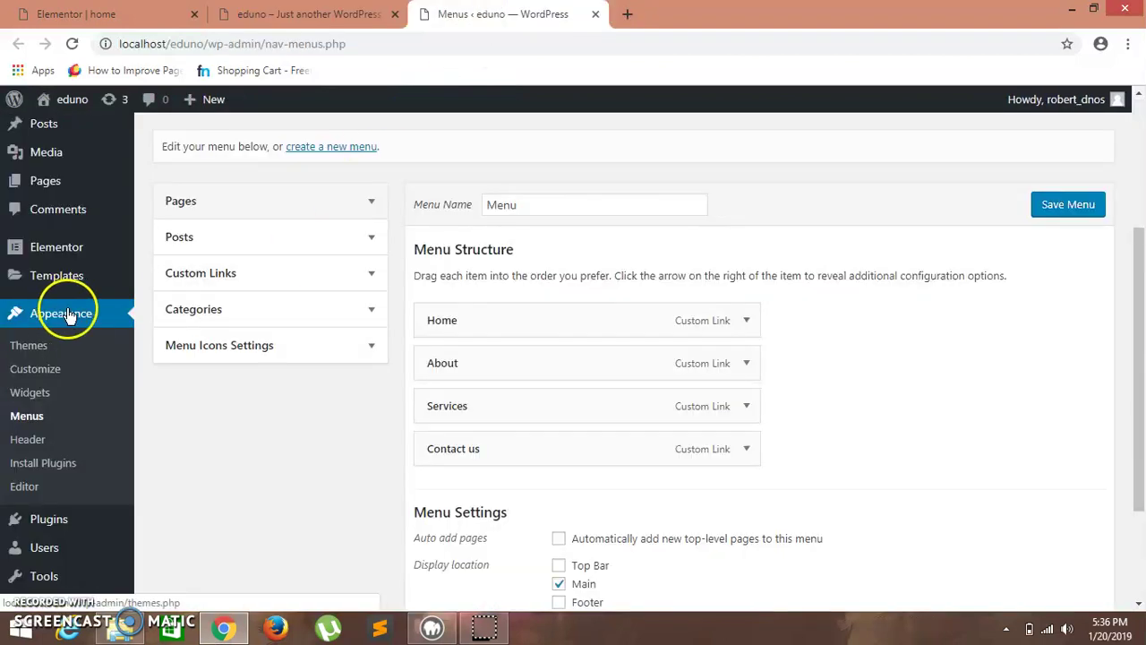
pyautogui.scroll(-2, 51, 528)
pyautogui.moveTo(44, 436)
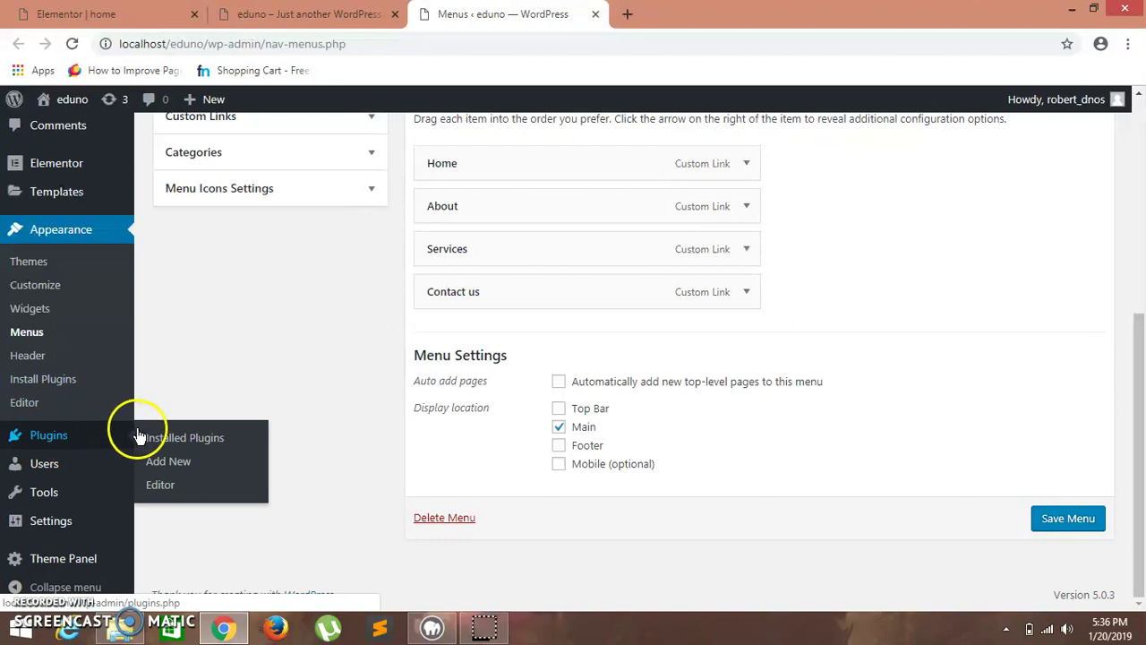
pyautogui.click(177, 463)
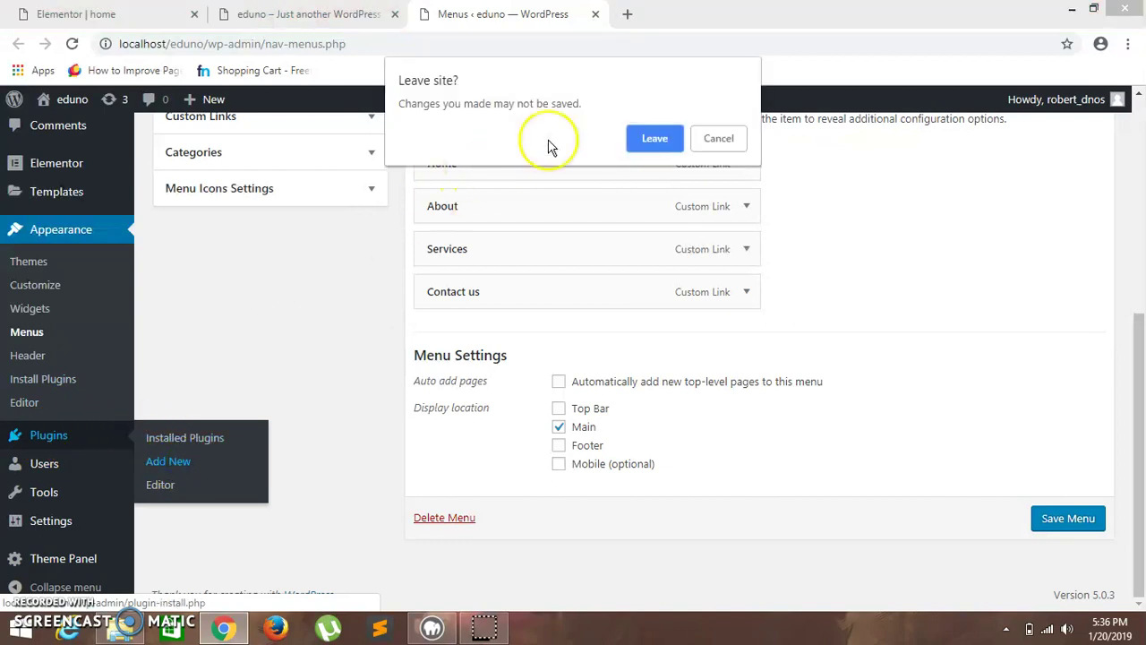
pyautogui.click(715, 138)
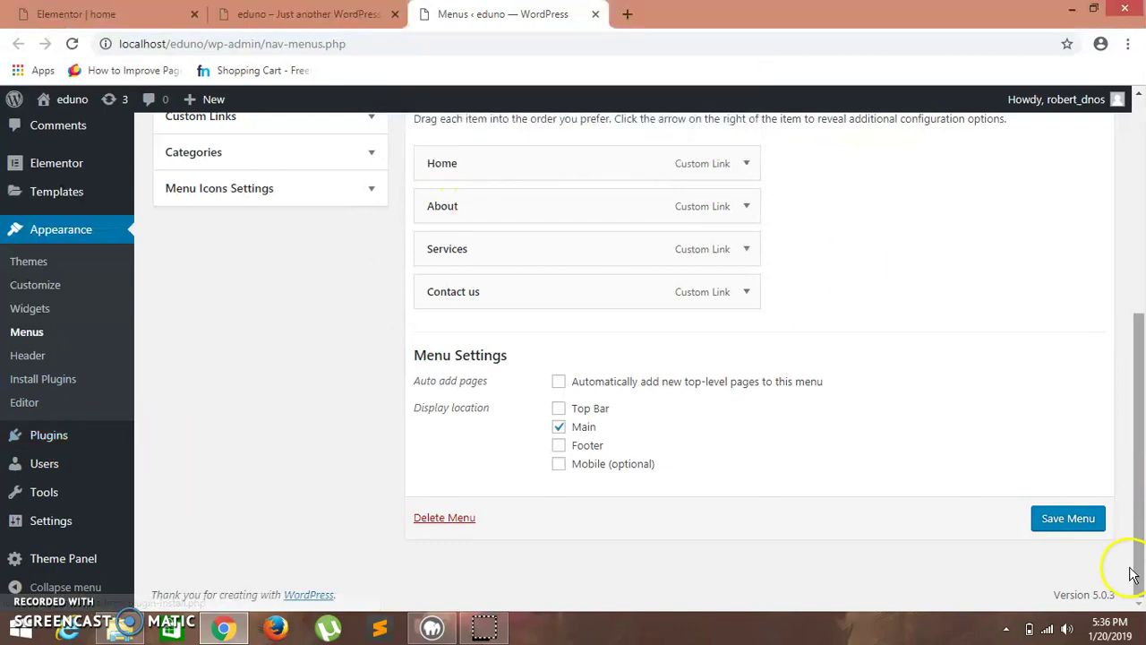
pyautogui.click(1061, 520)
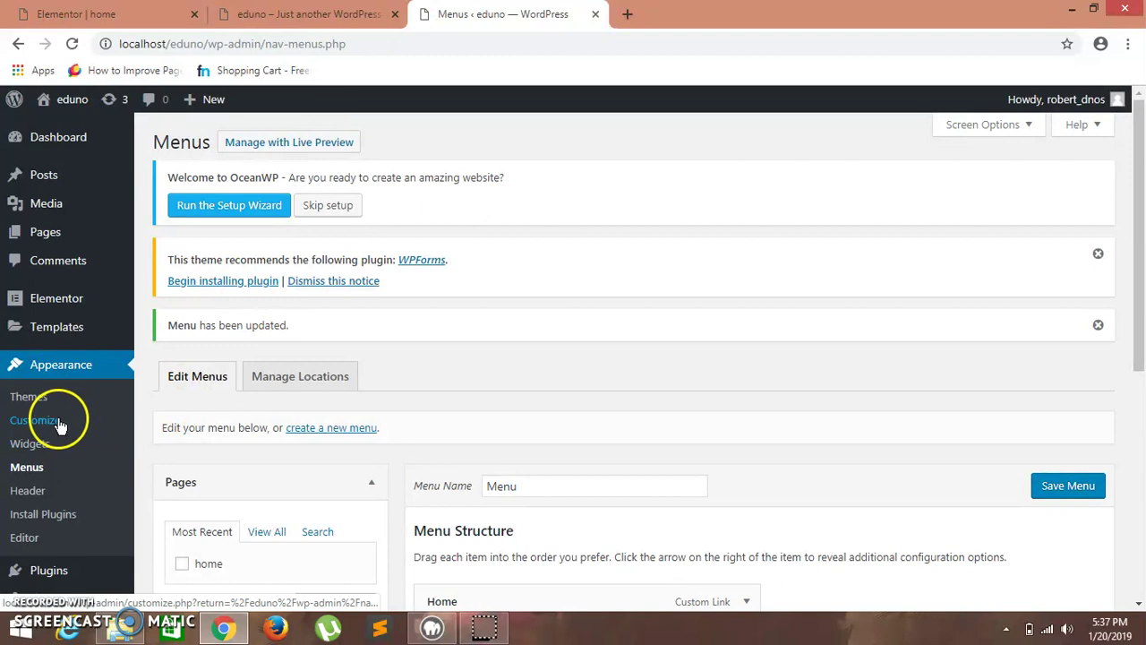
# Go to Plugins > Add New
pyautogui.scroll(-2, 31, 501)
pyautogui.moveTo(102, 435)
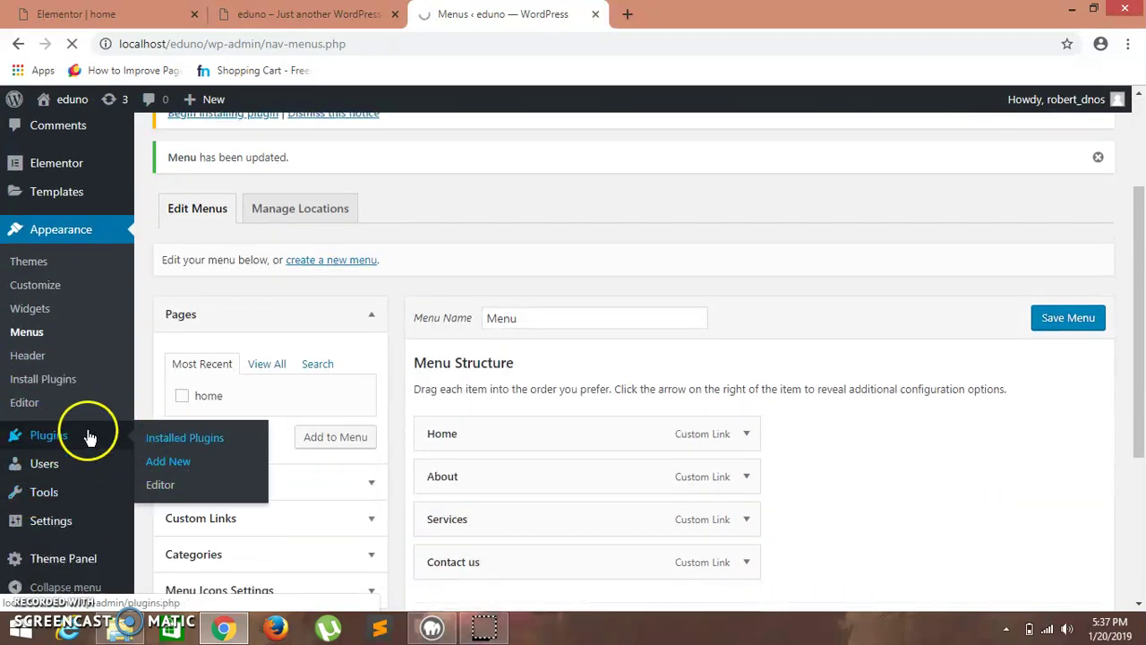
pyautogui.moveTo(90, 457)
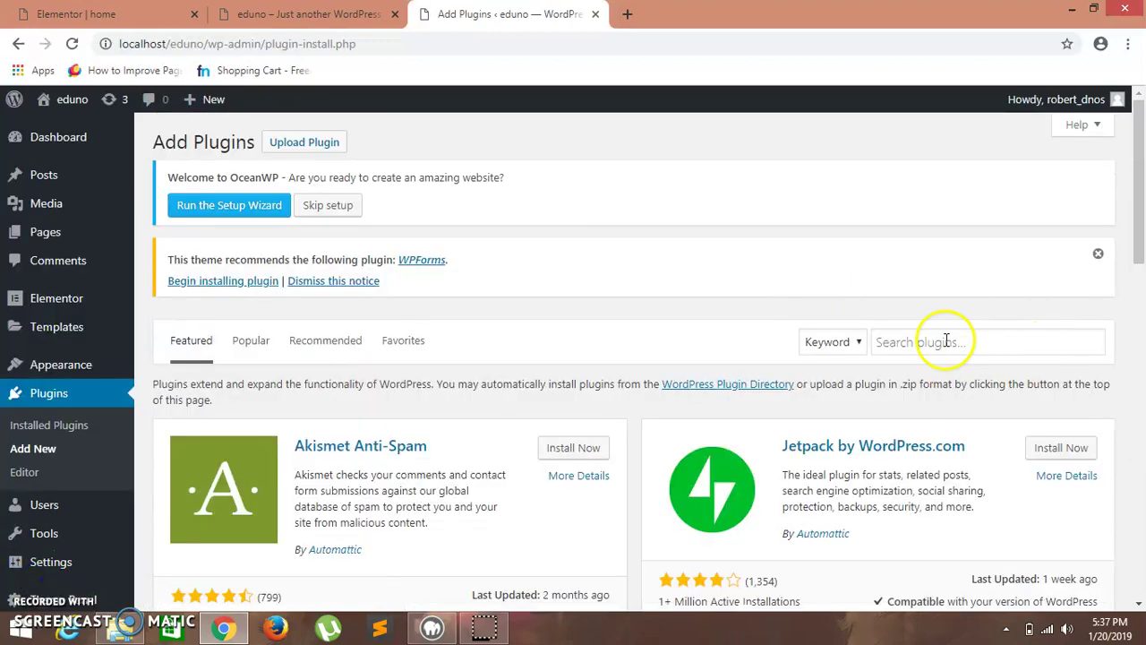
# Search plugins for 'mys', then install and activate myStickymenu
pyautogui.click(946, 341)
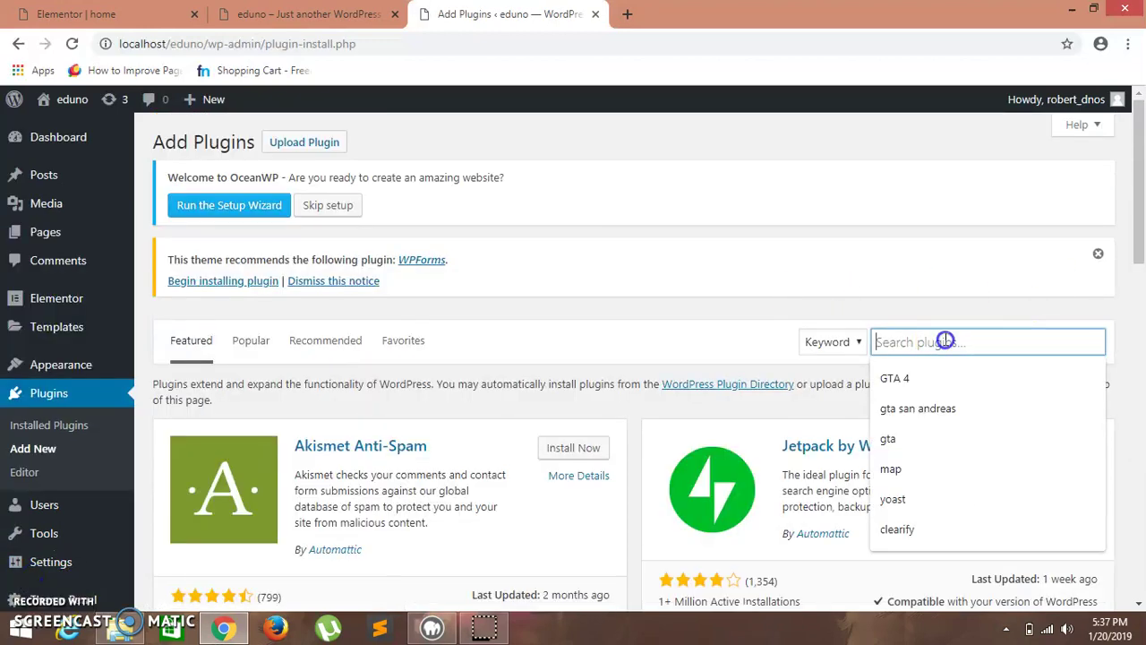
pyautogui.write('mysticky')
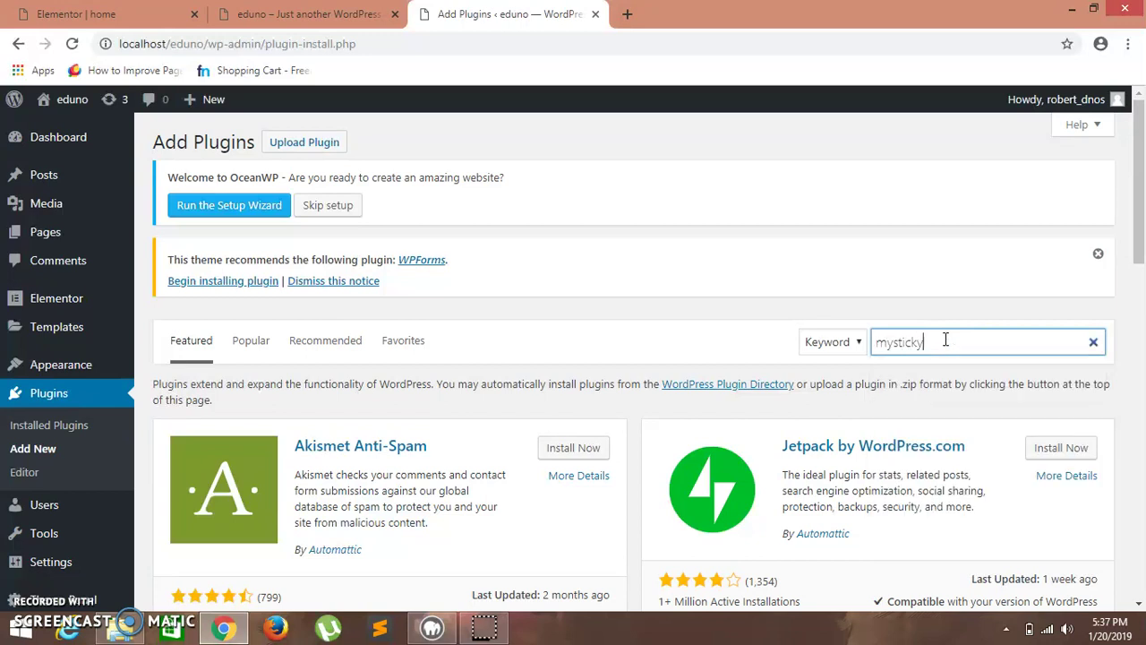
pyautogui.press('Return')
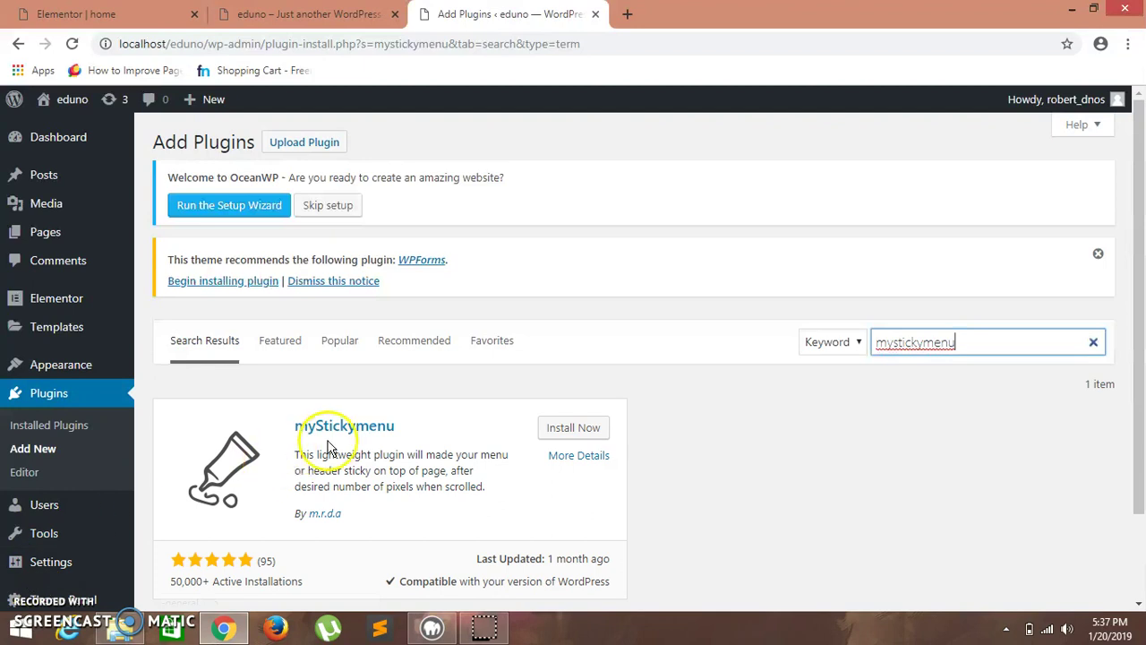
pyautogui.scroll(-1, 327, 445)
pyautogui.click(572, 344)
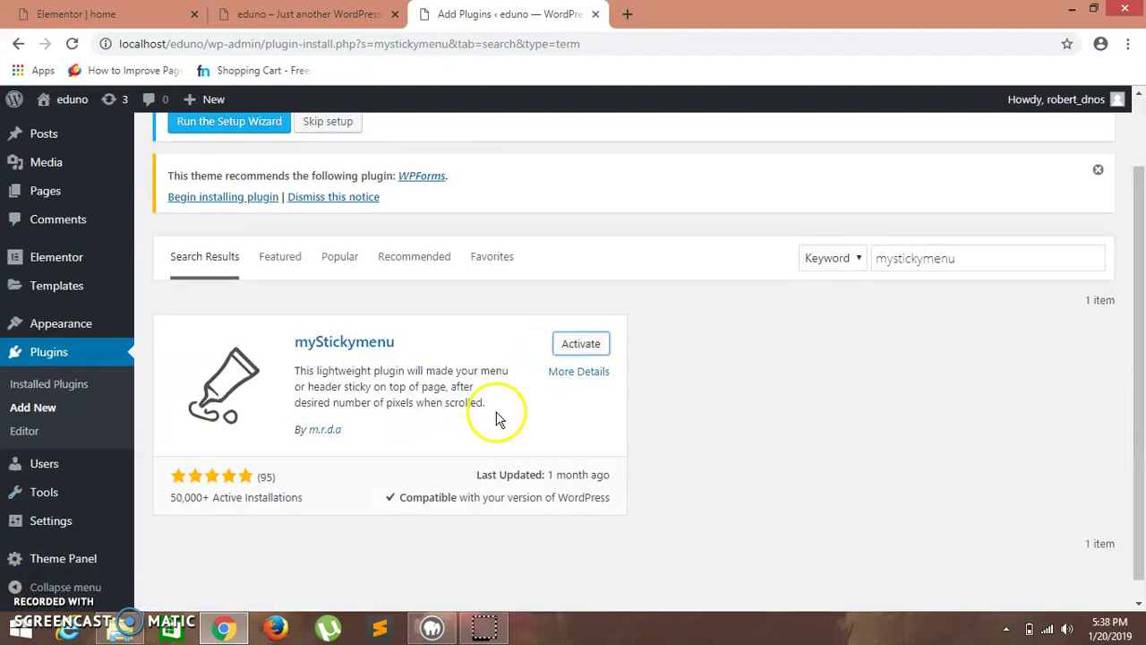
pyautogui.click(580, 343)
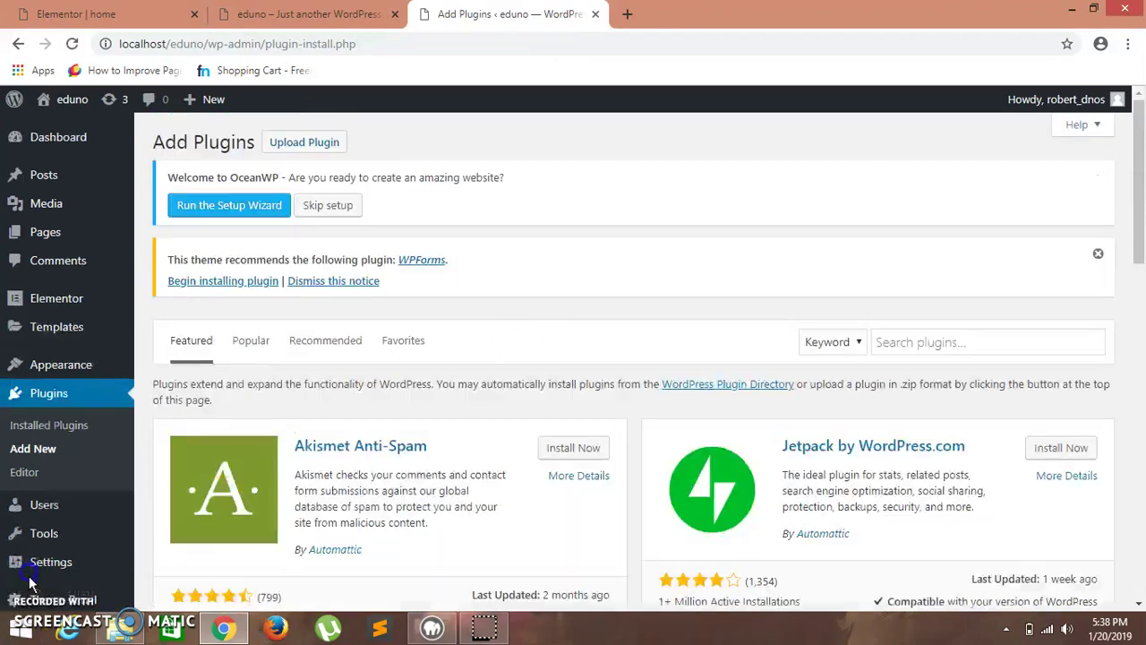
# Search plugins for 'scrollt', then install and activate WPFront Scroll Top
pyautogui.click(918, 340)
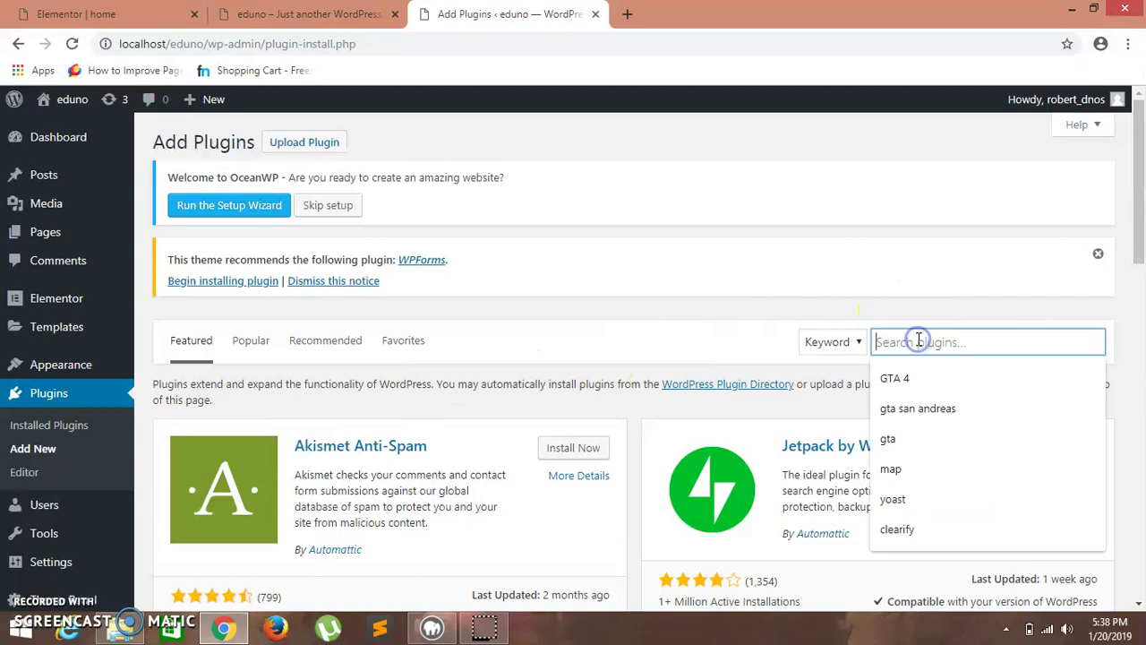
pyautogui.write('scr')
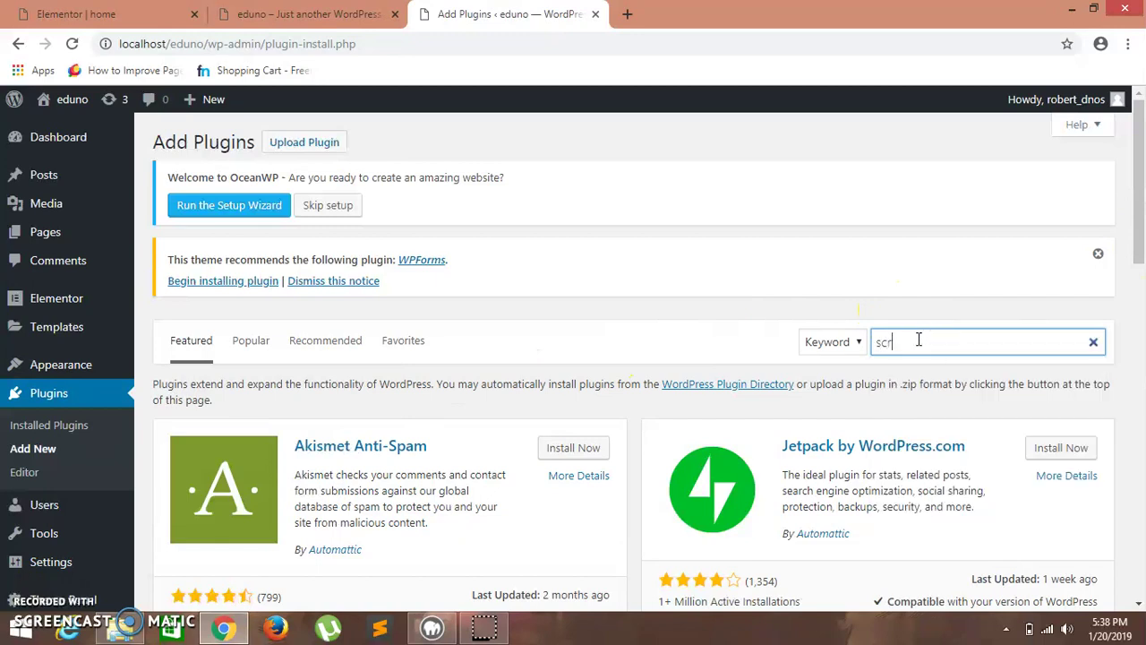
pyautogui.write('ollt')
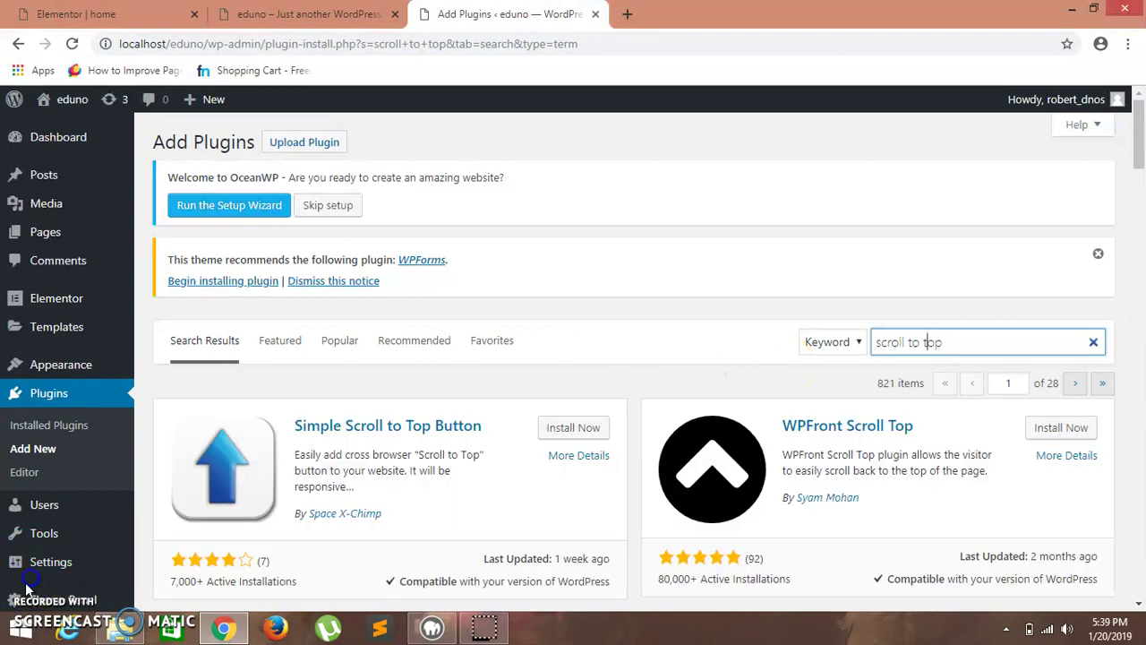
pyautogui.click(1053, 425)
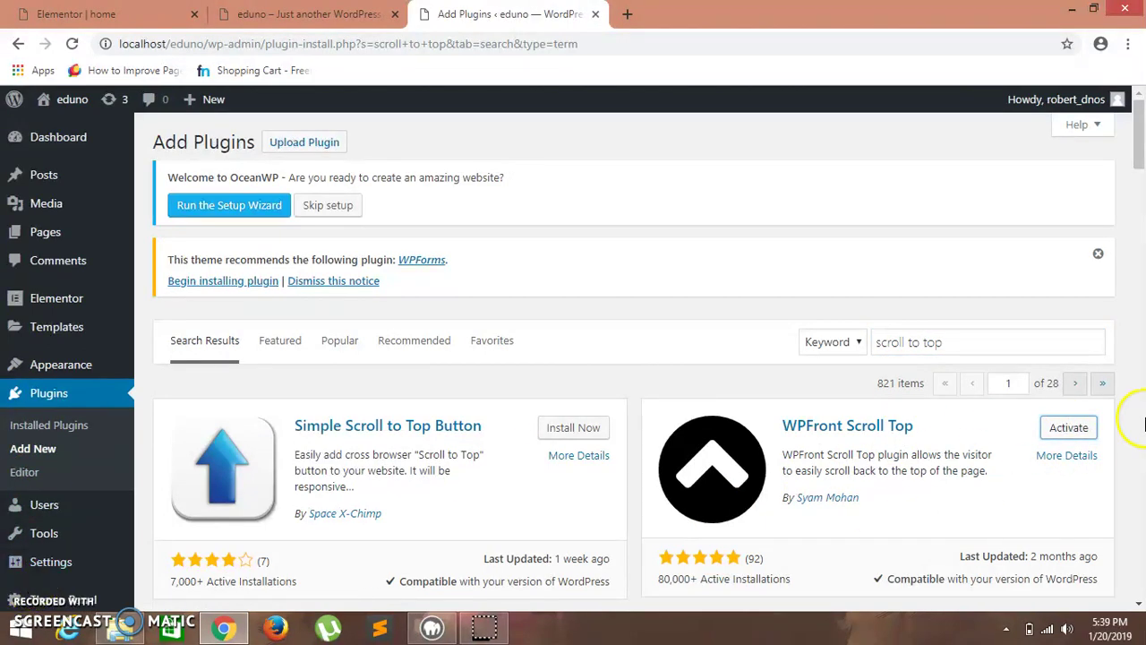
pyautogui.click(1072, 427)
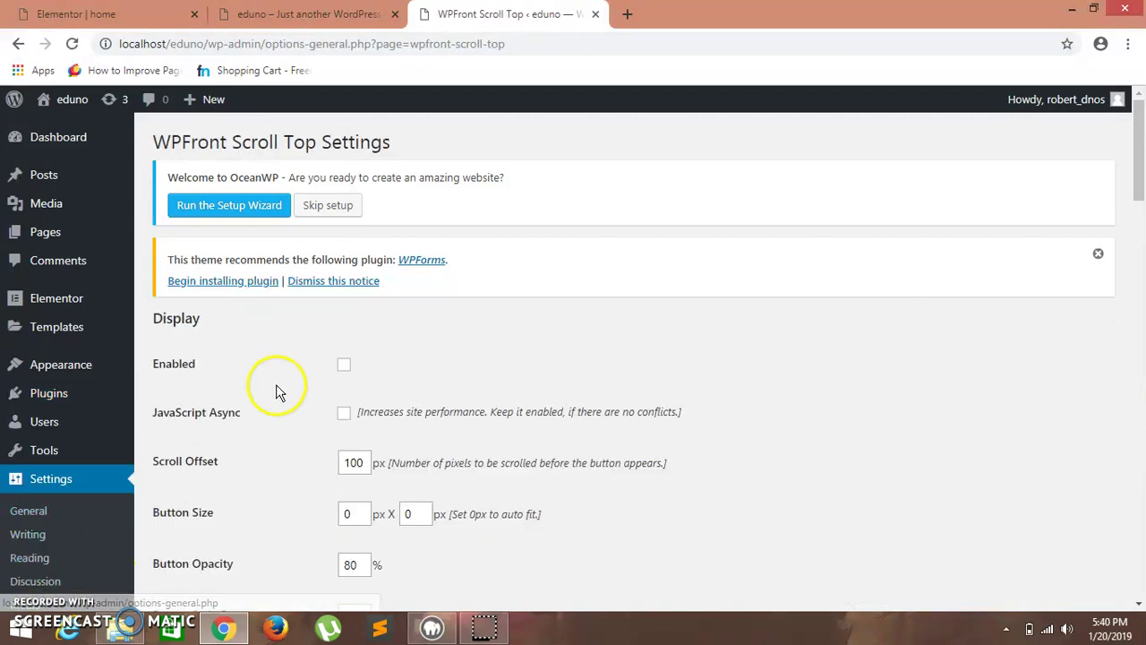
# Save the WPFront Scroll Top settings with the button enabled, then go to myStickymenu settings
pyautogui.scroll(-4, 706, 347)
pyautogui.scroll(-8, 705, 347)
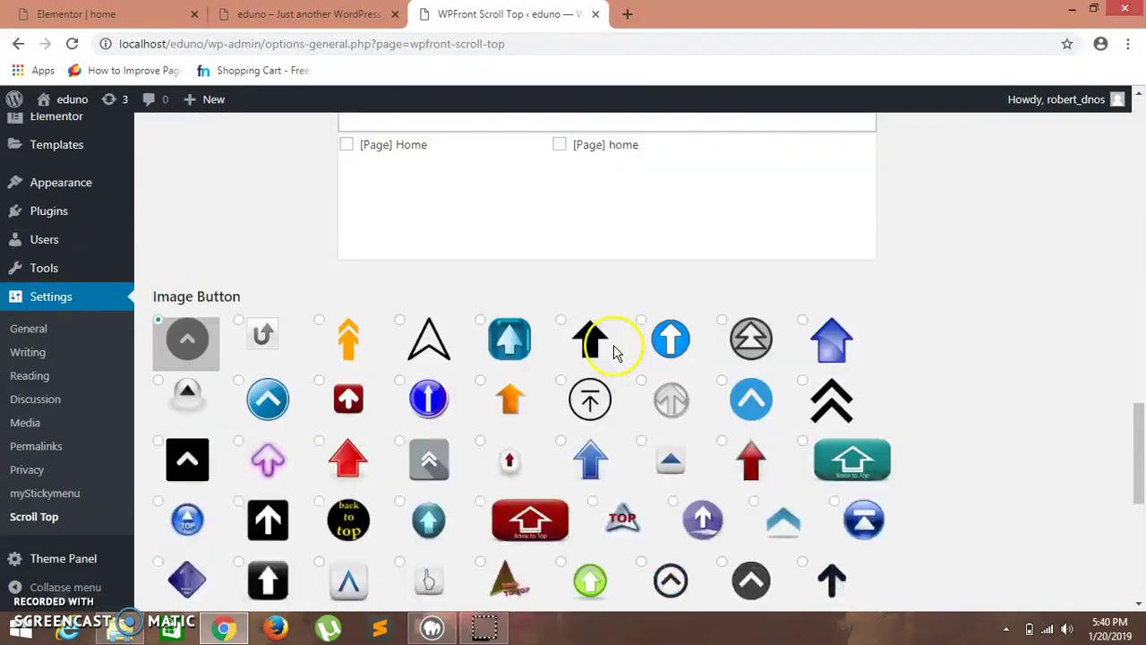
pyautogui.scroll(14, 621, 325)
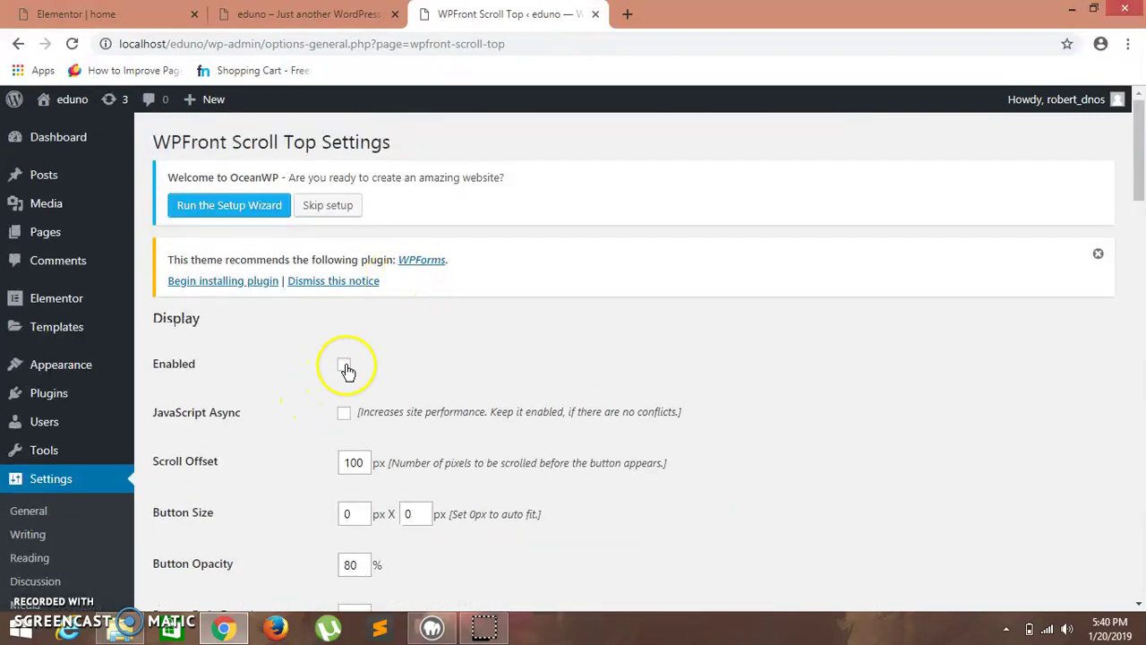
pyautogui.scroll(-15, 498, 364)
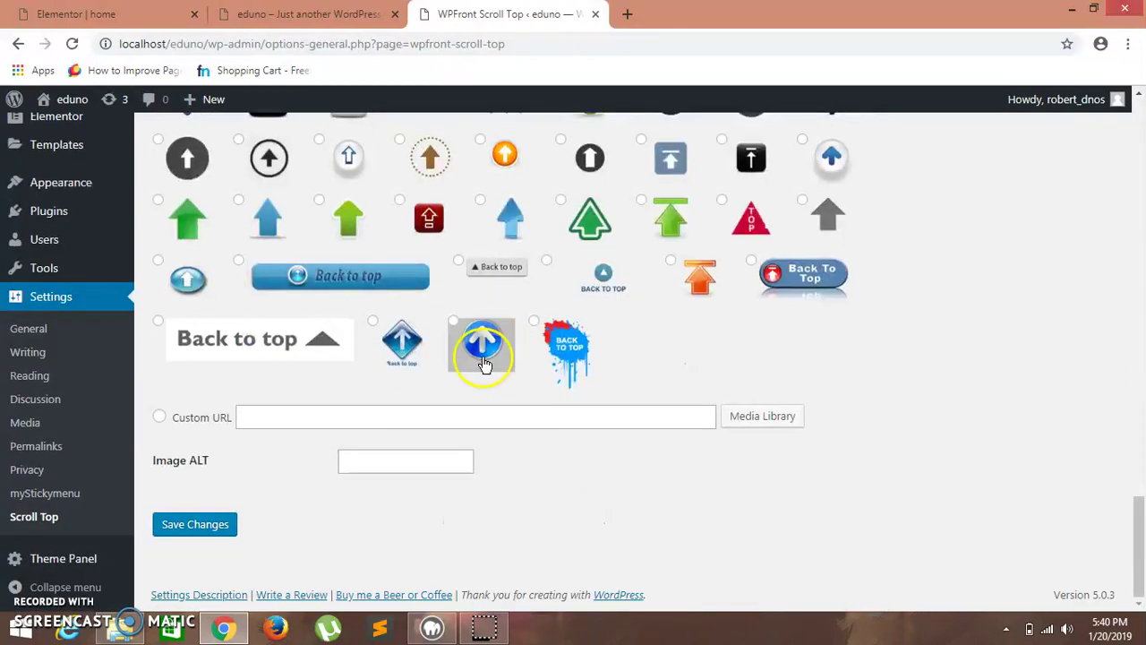
pyautogui.click(191, 528)
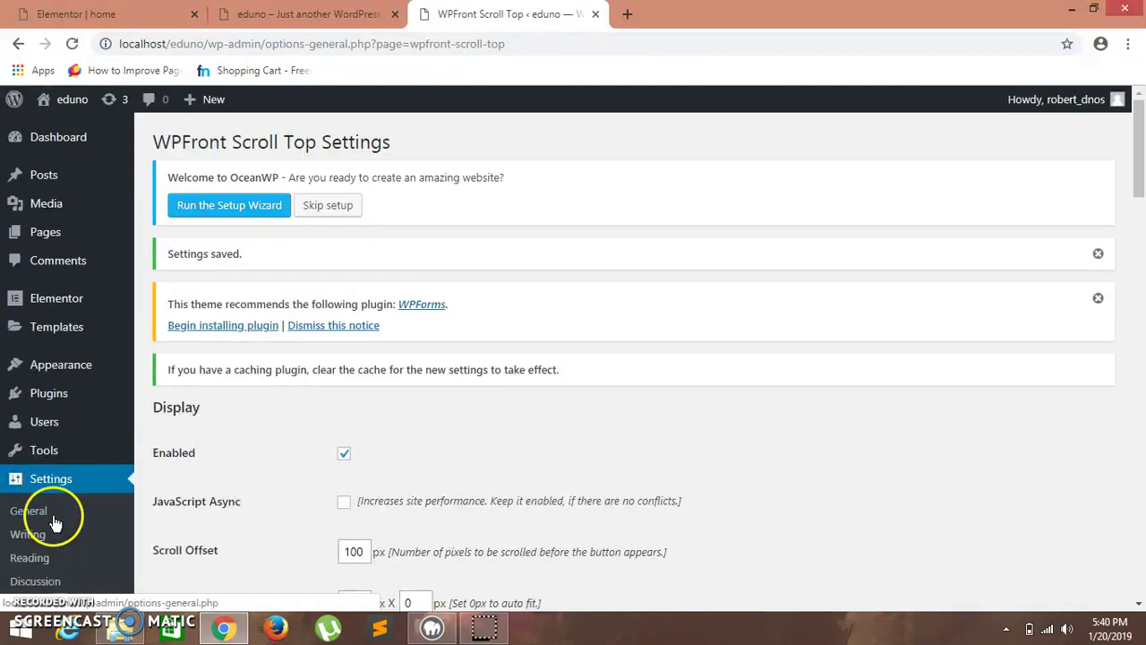
pyautogui.scroll(-3, 49, 532)
pyautogui.click(42, 490)
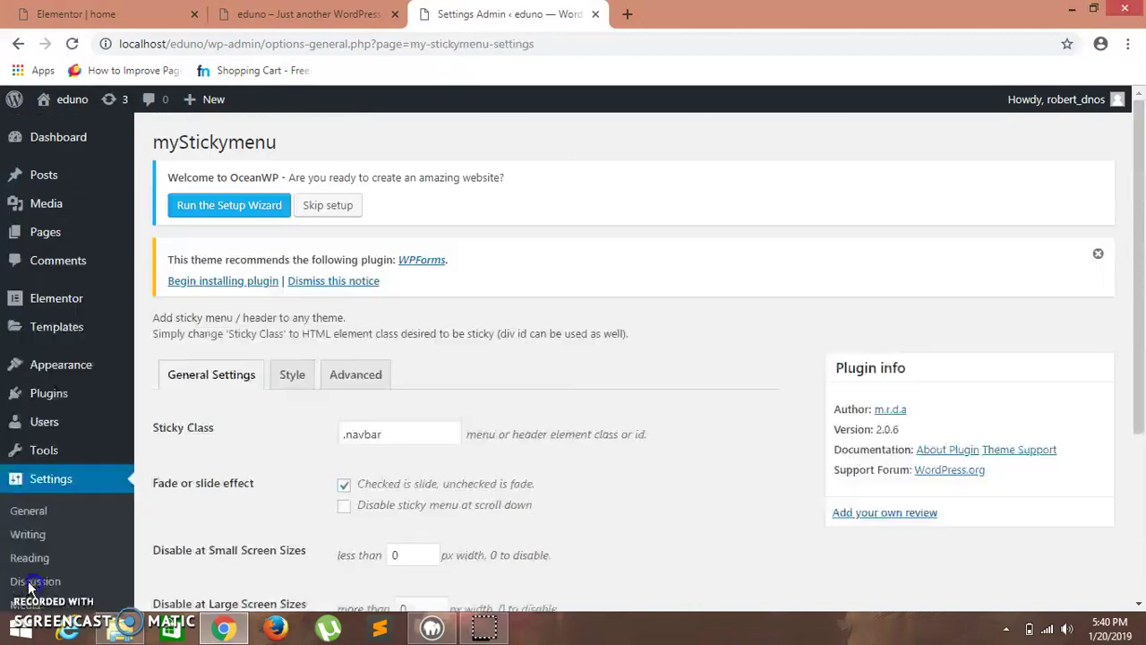
pyautogui.doubleClick(391, 438)
pyautogui.click(317, 431)
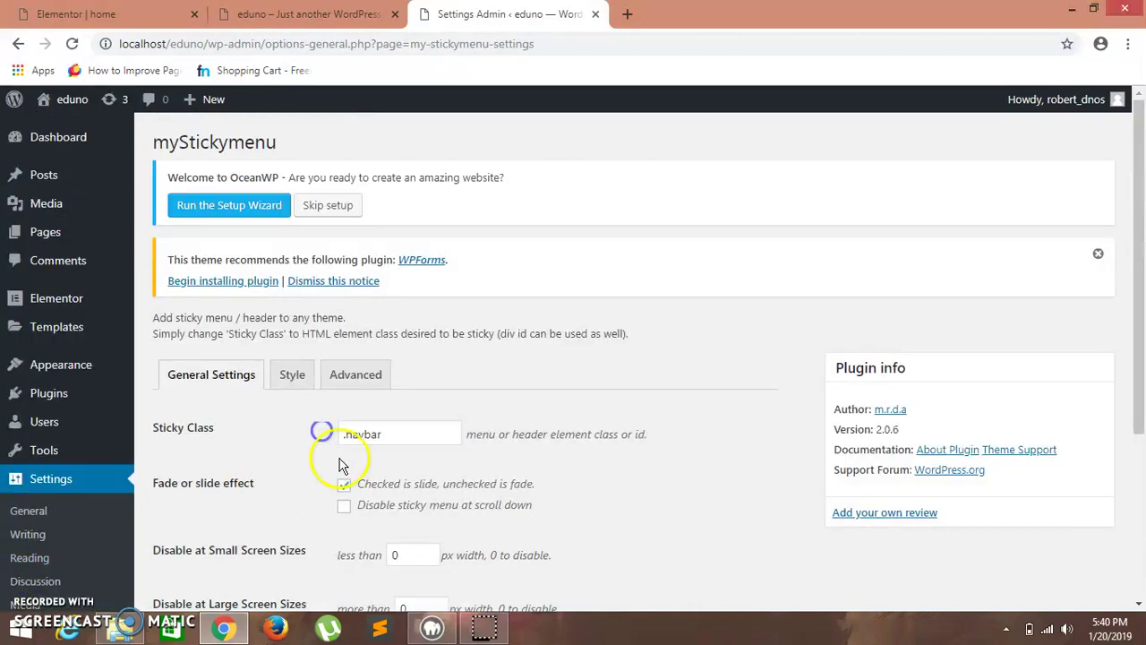
pyautogui.click(295, 15)
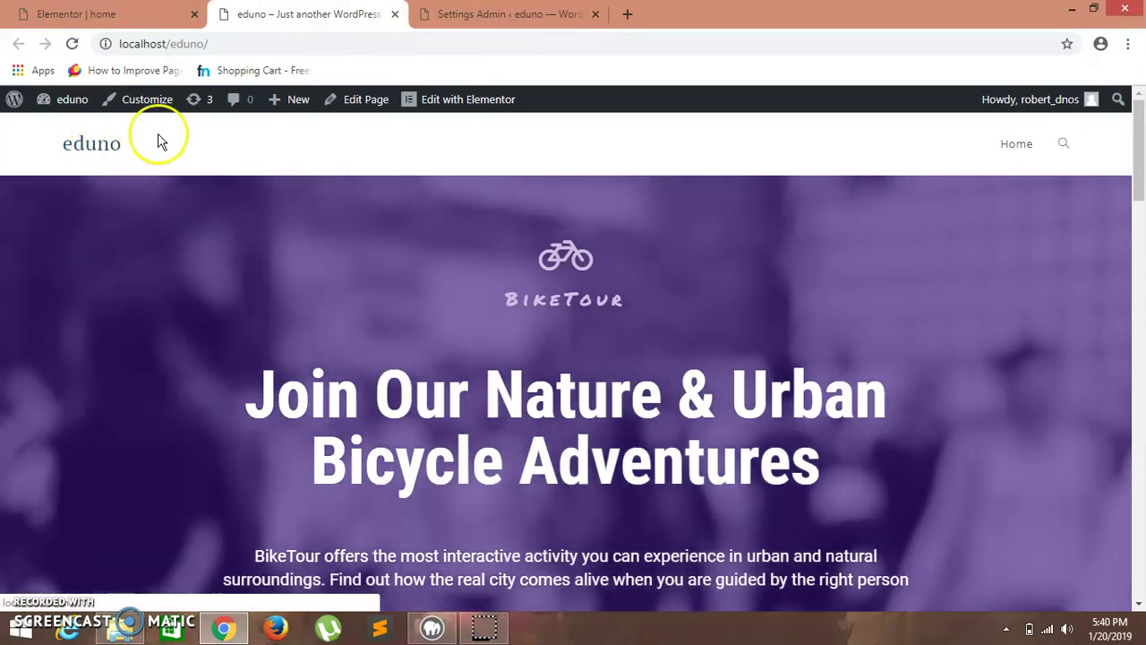
pyautogui.rightClick(155, 144)
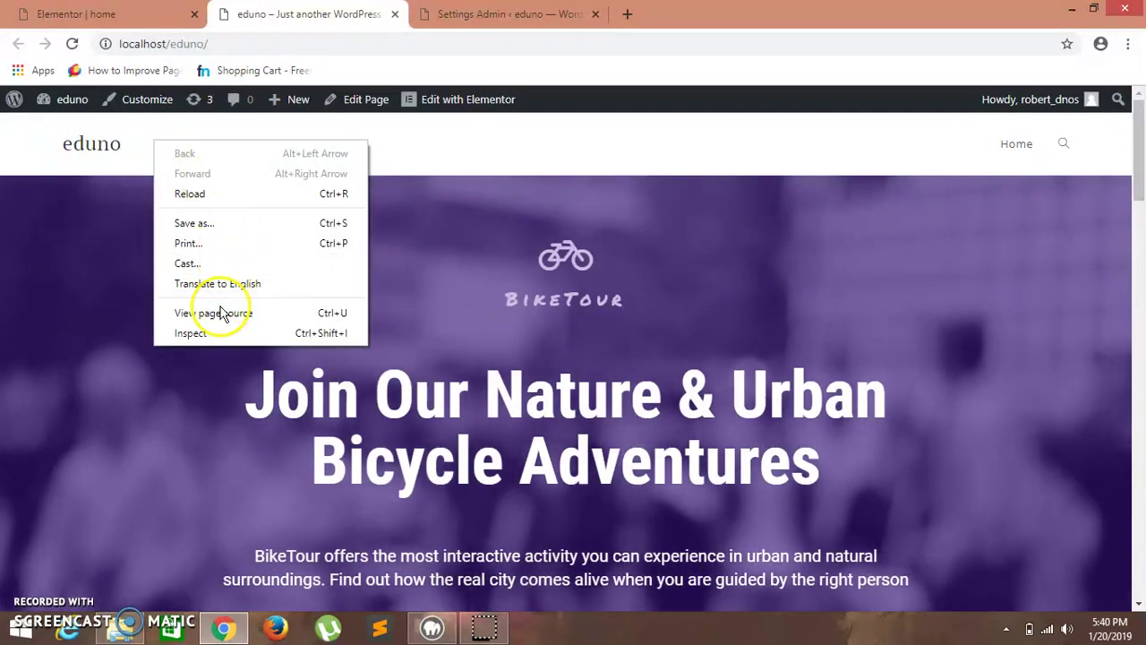
pyautogui.click(215, 333)
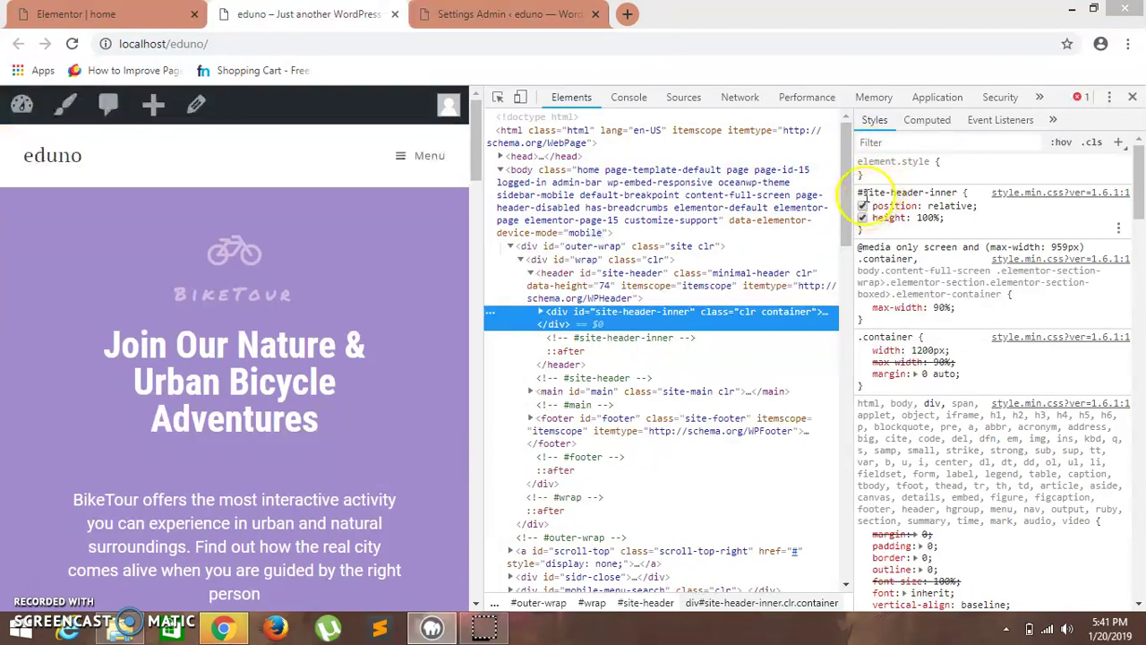
pyautogui.moveTo(863, 193); pyautogui.dragTo(893, 193)
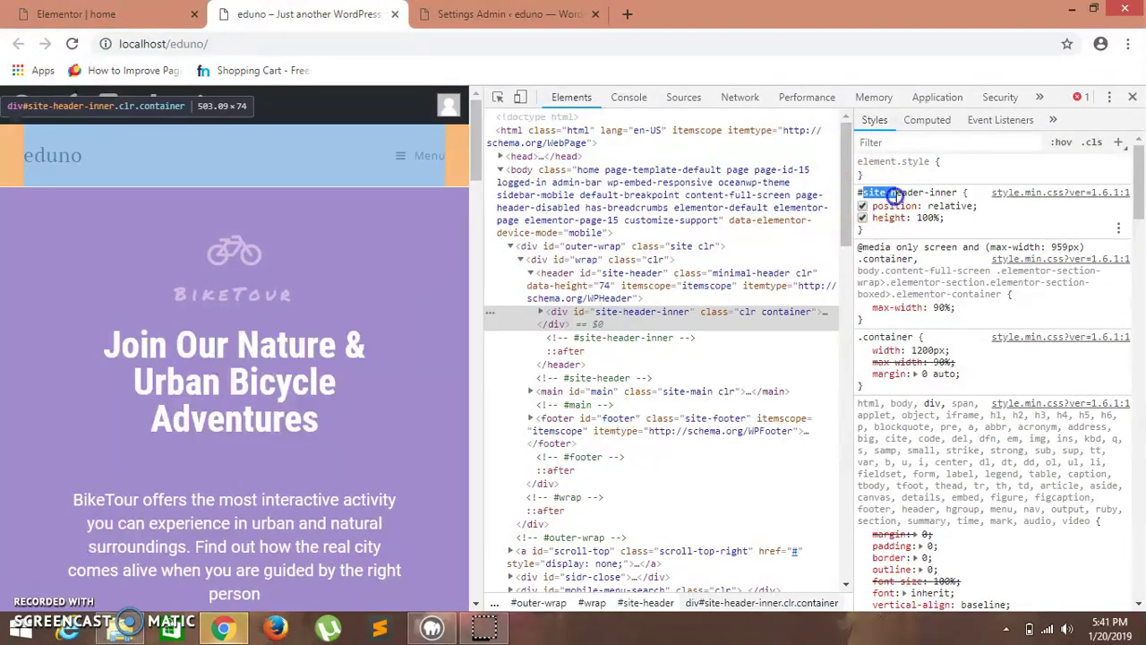
pyautogui.click(961, 191)
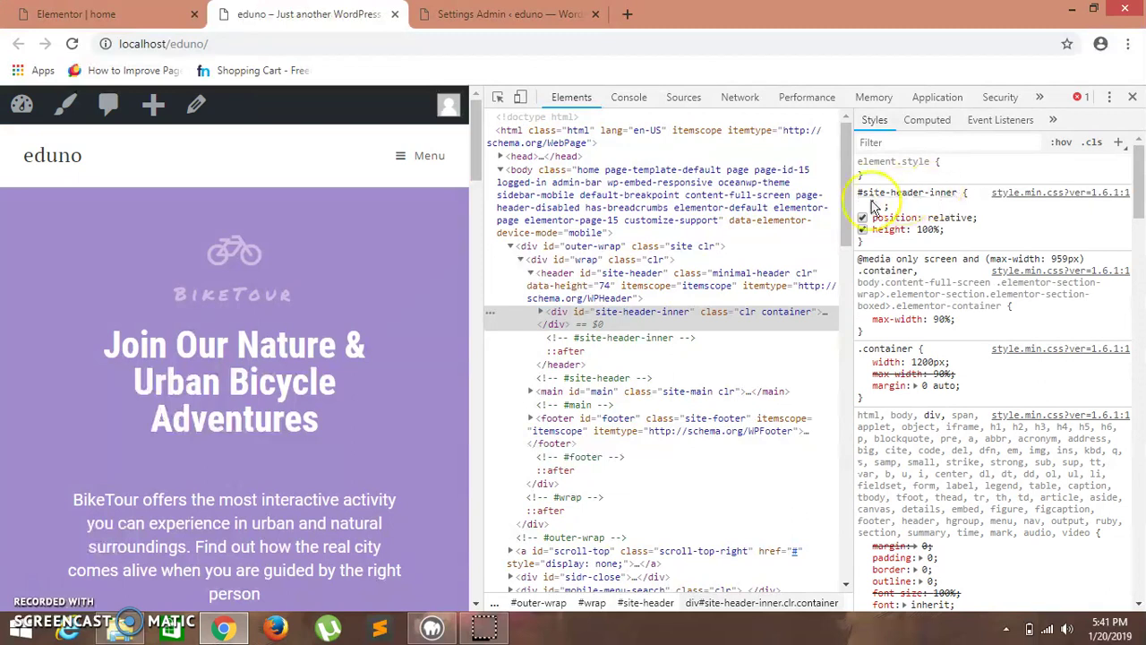
pyautogui.click(506, 13)
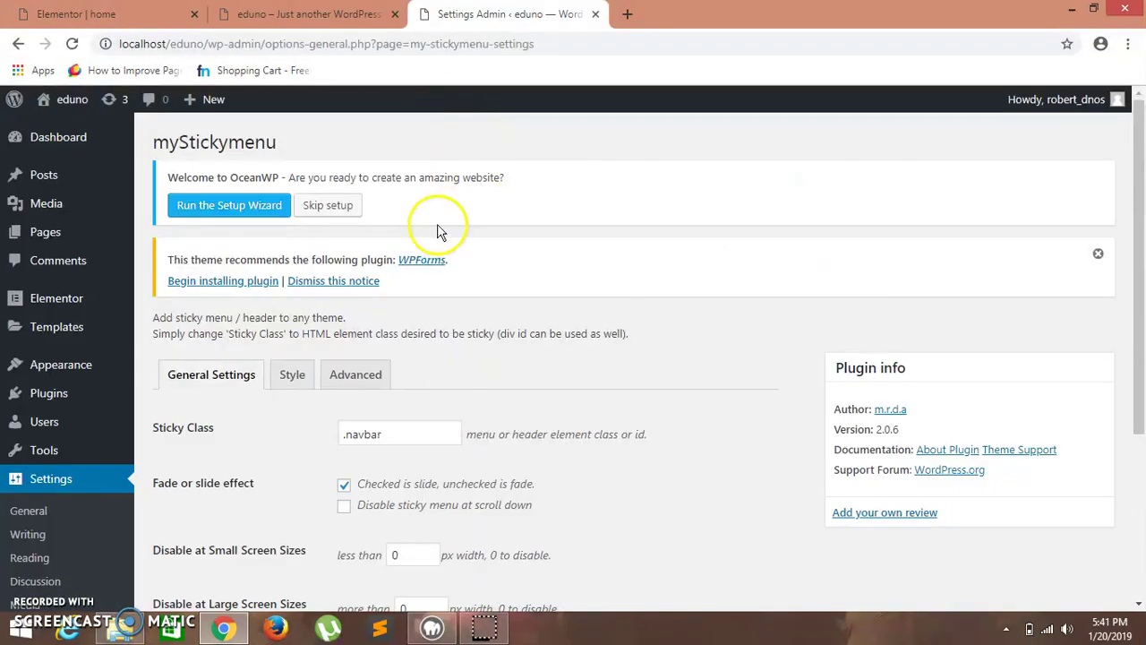
# Replace the myStickymenu Sticky Class value with site-header-inner
pyautogui.tripleClick(401, 436)
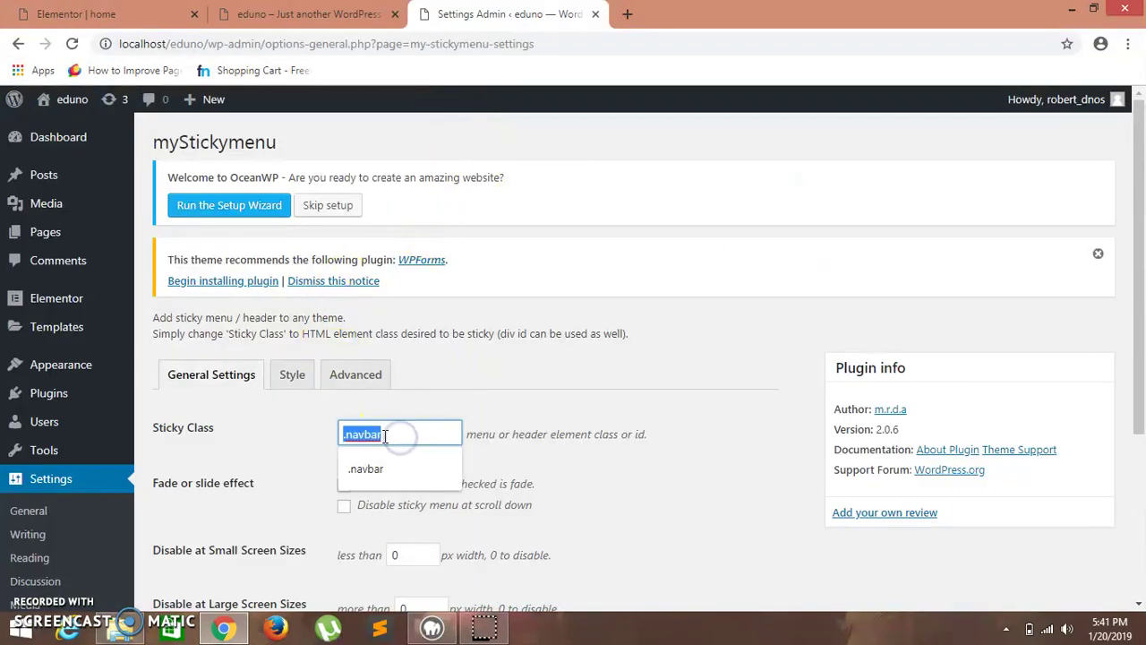
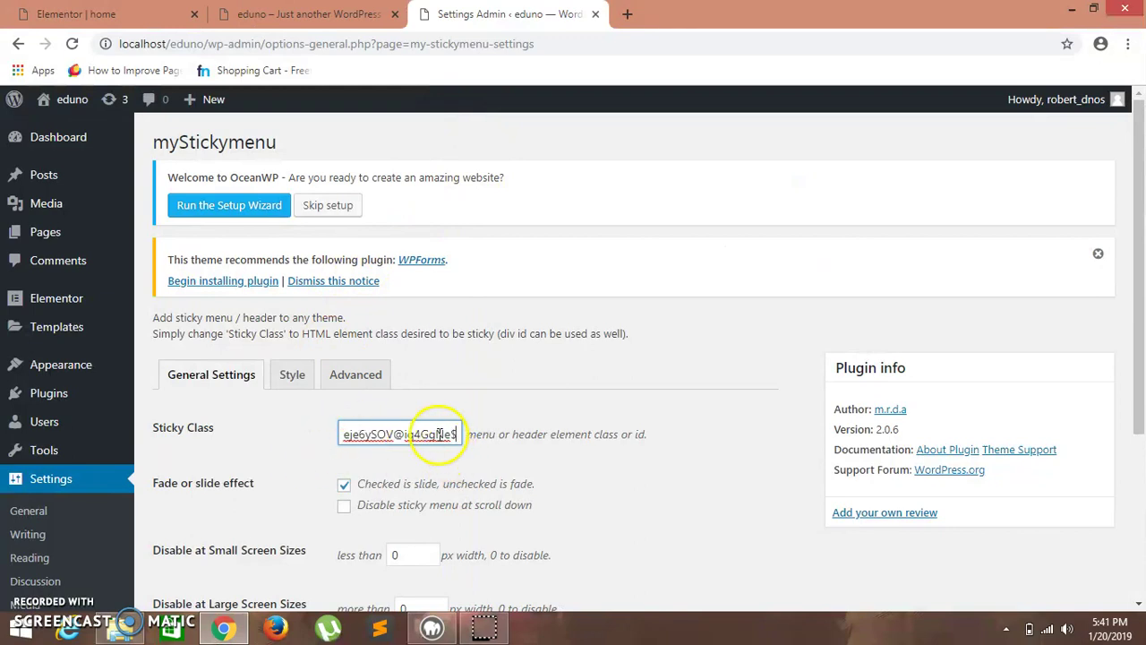
pyautogui.click(421, 434)
pyautogui.click(410, 469)
# Save the sticky menu settings and return to the site's home page tab
pyautogui.scroll(-3, 410, 468)
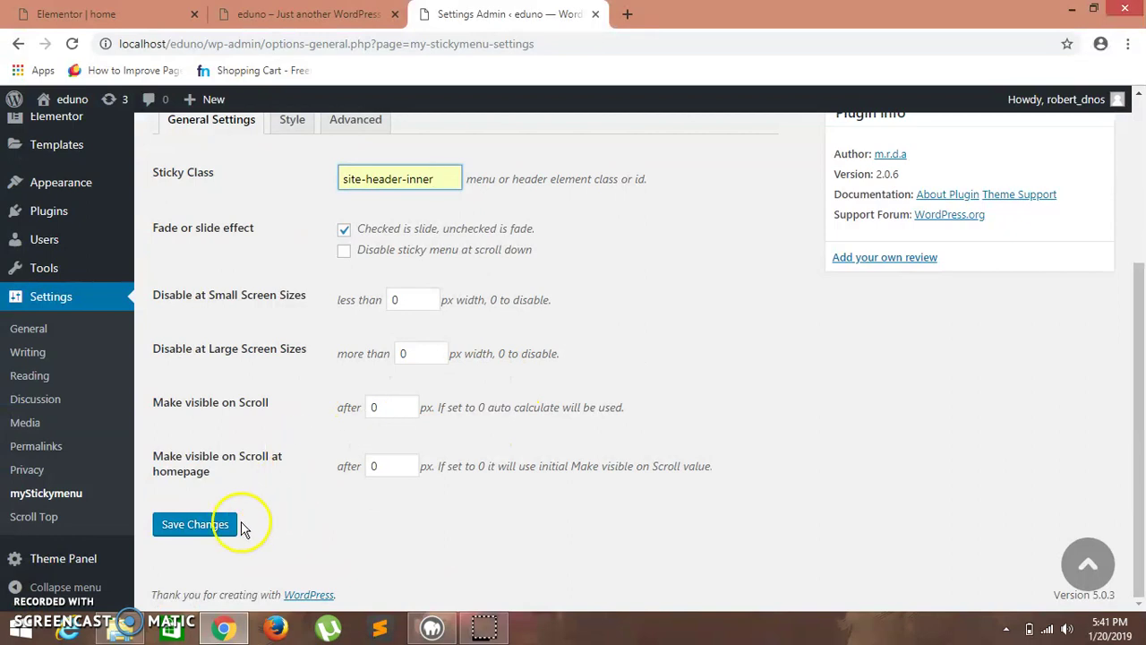
pyautogui.click(202, 525)
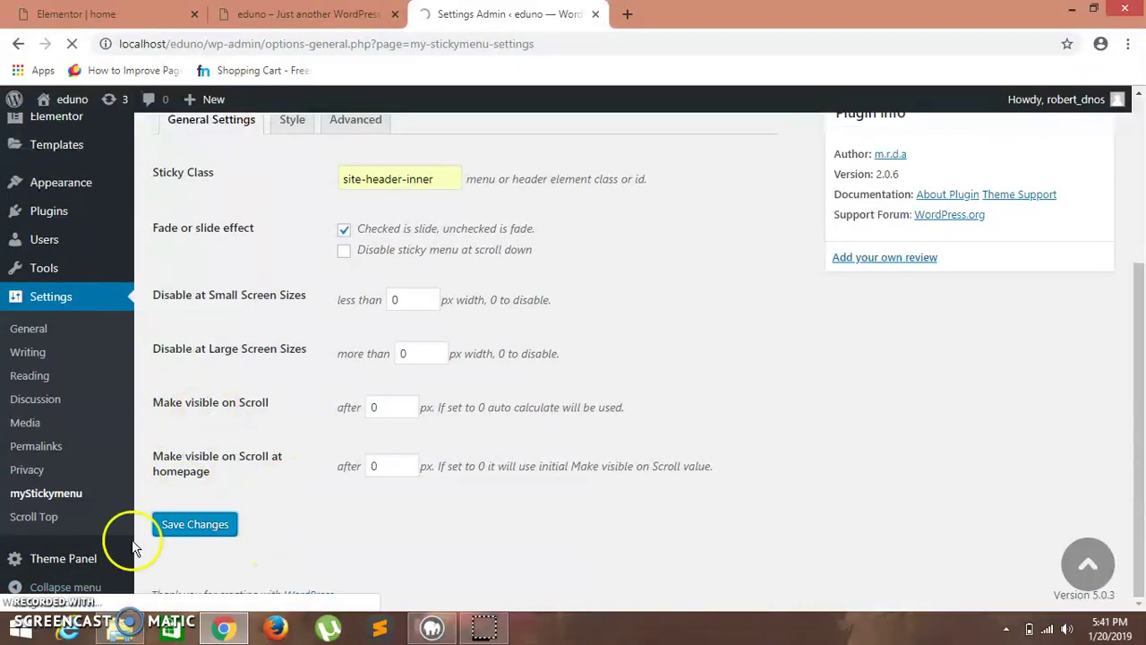
pyautogui.moveTo(67, 576)
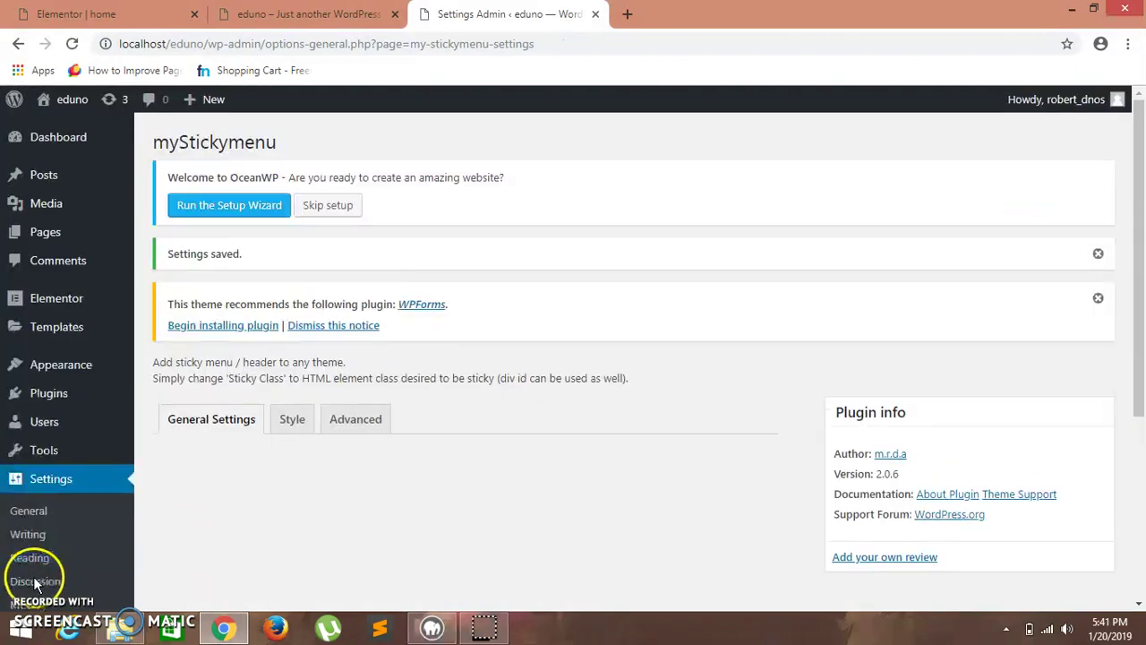
pyautogui.click(273, 14)
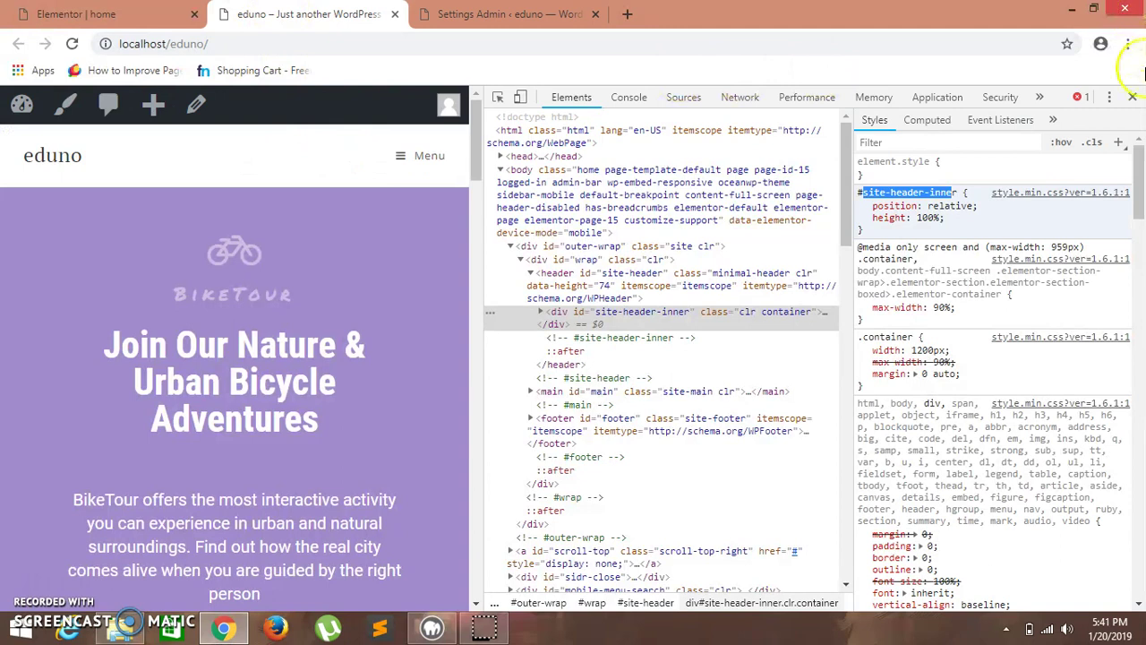
# Close DevTools, reload the home page, and open the Menus screen in a new tab
pyautogui.click(1135, 97)
pyautogui.click(72, 43)
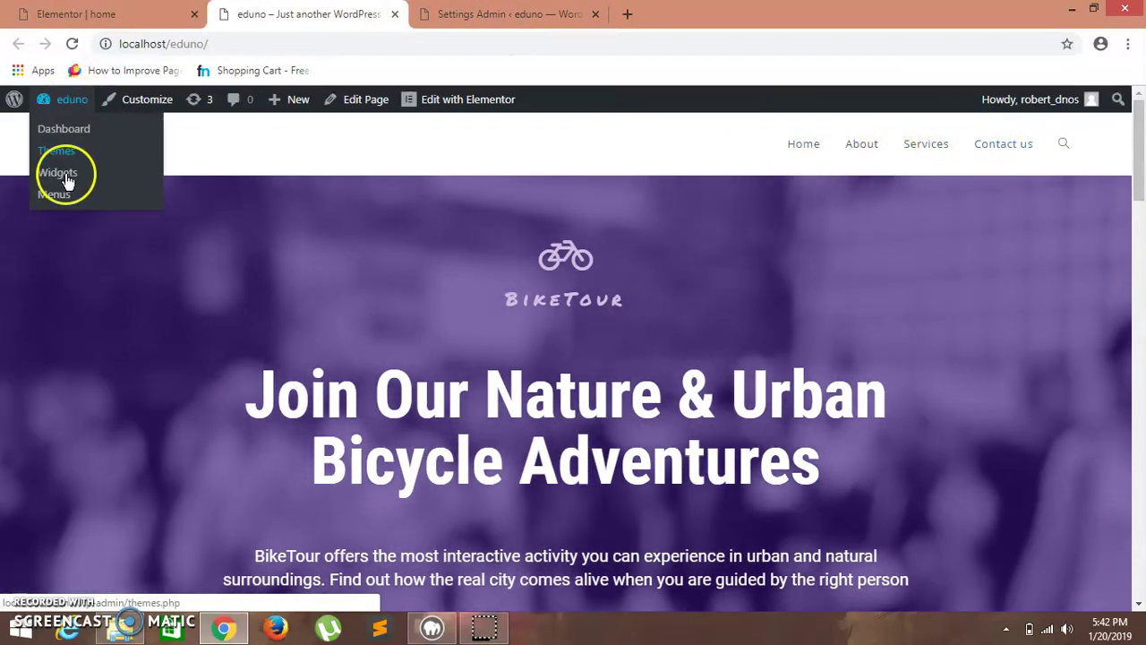
pyautogui.rightClick(67, 197)
pyautogui.click(104, 206)
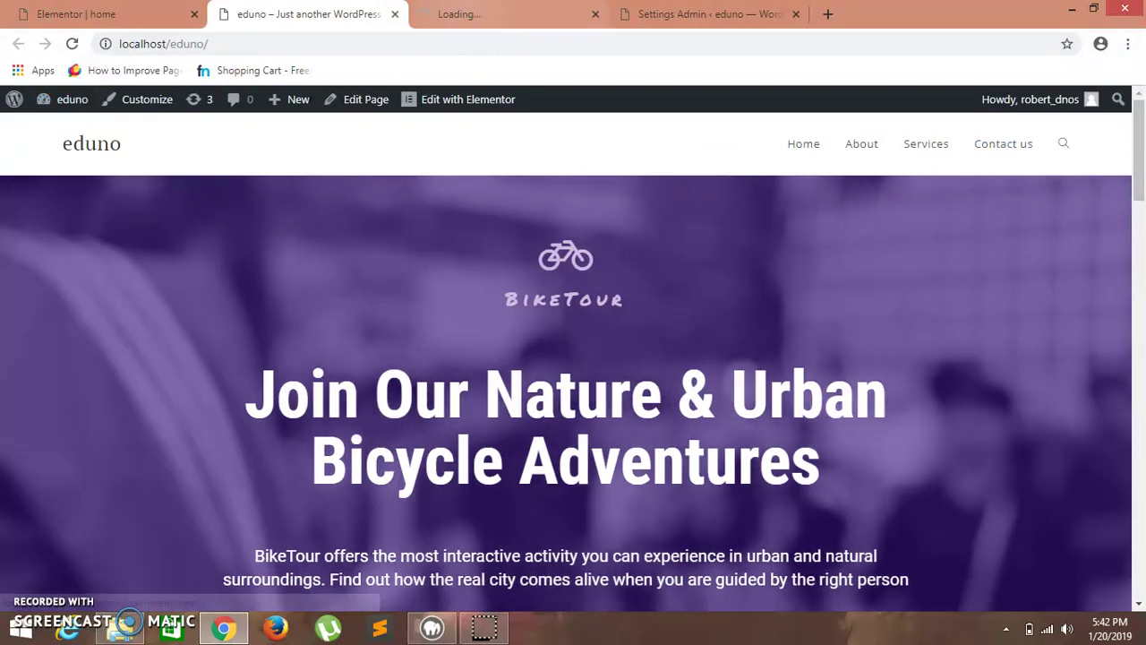
# Look over the new Menus tab, then cycle back to the home page tab
pyautogui.click(458, 13)
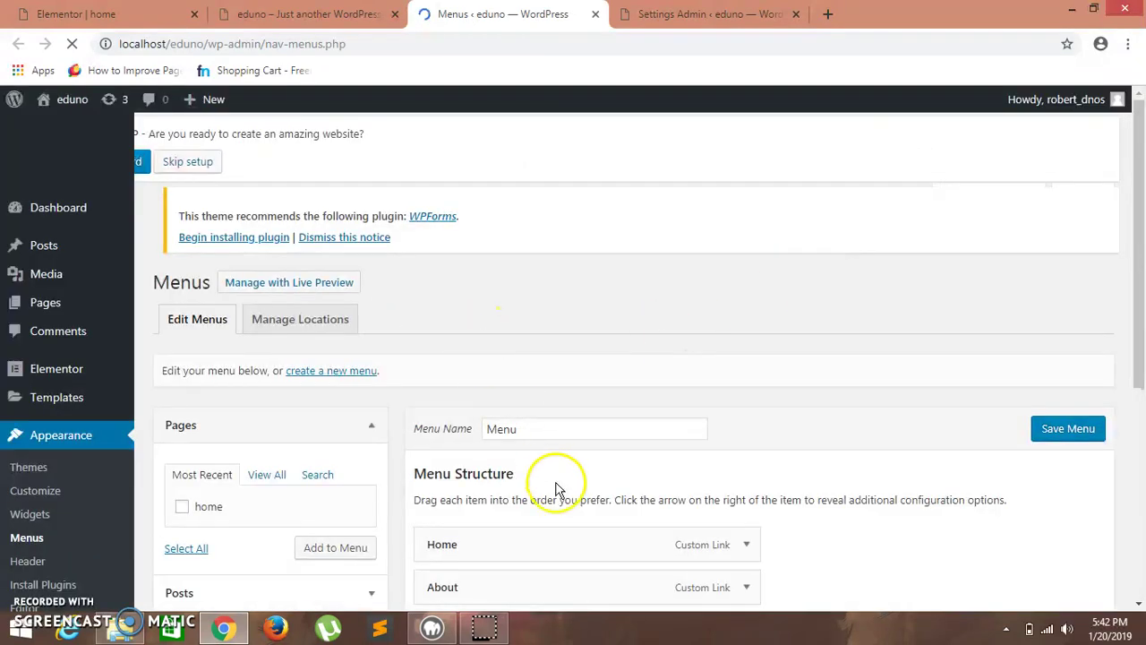
pyautogui.scroll(-4, 542, 447)
pyautogui.hotkey('ctrl', 'Tab')
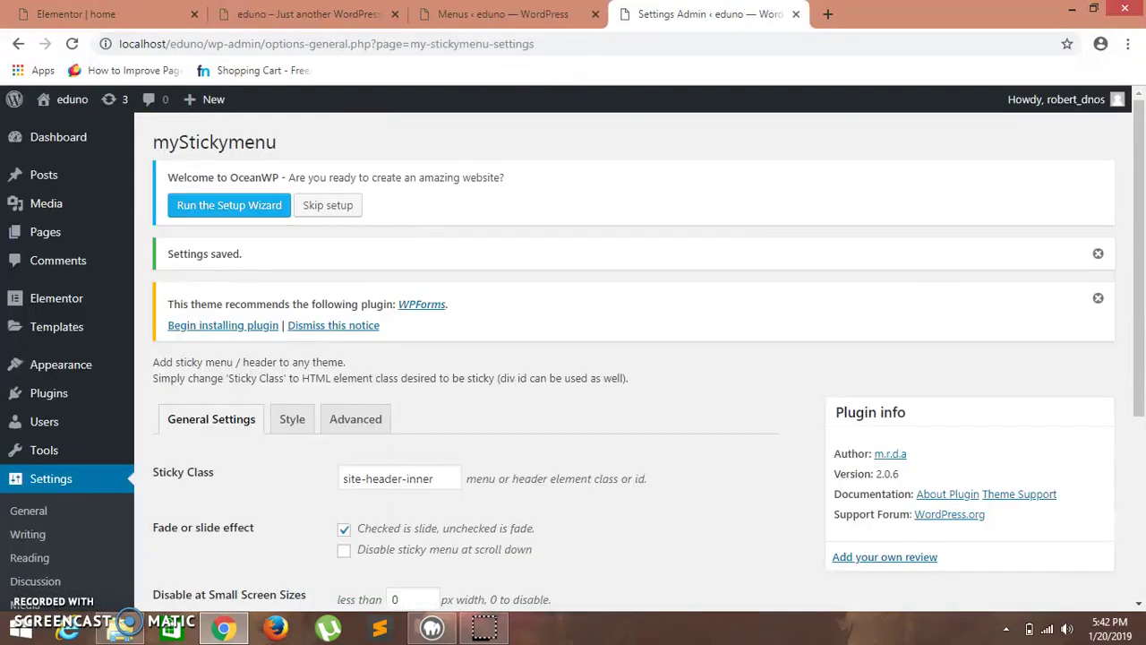
pyautogui.hotkey('ctrl', '2')
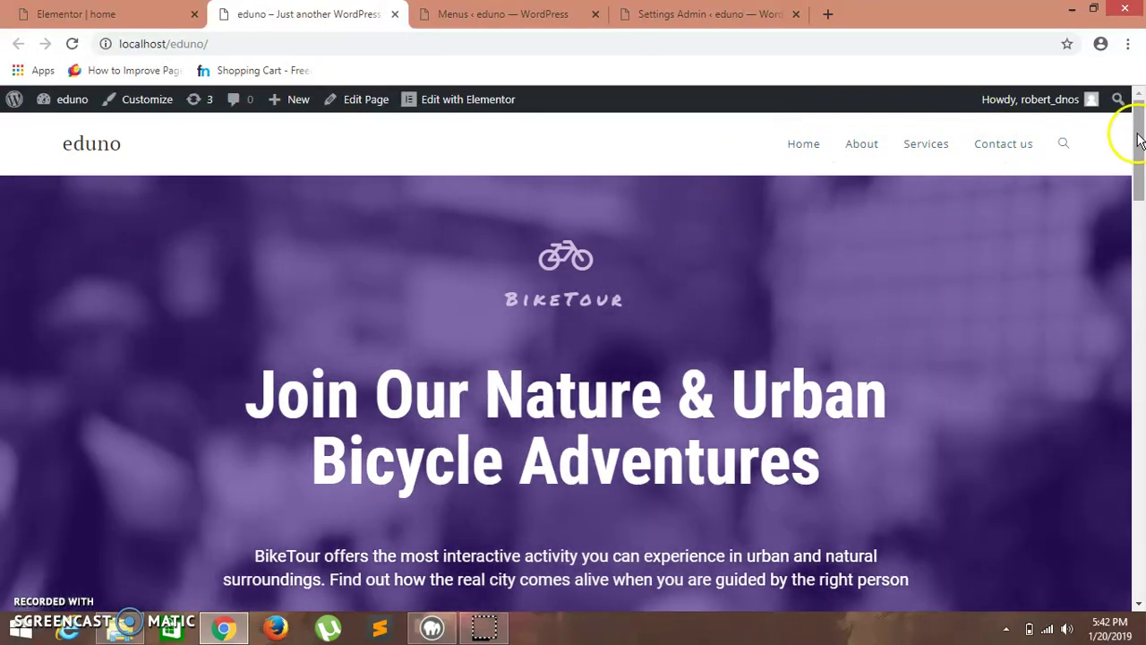
pyautogui.moveTo(1138, 148); pyautogui.dragTo(1110, 262)
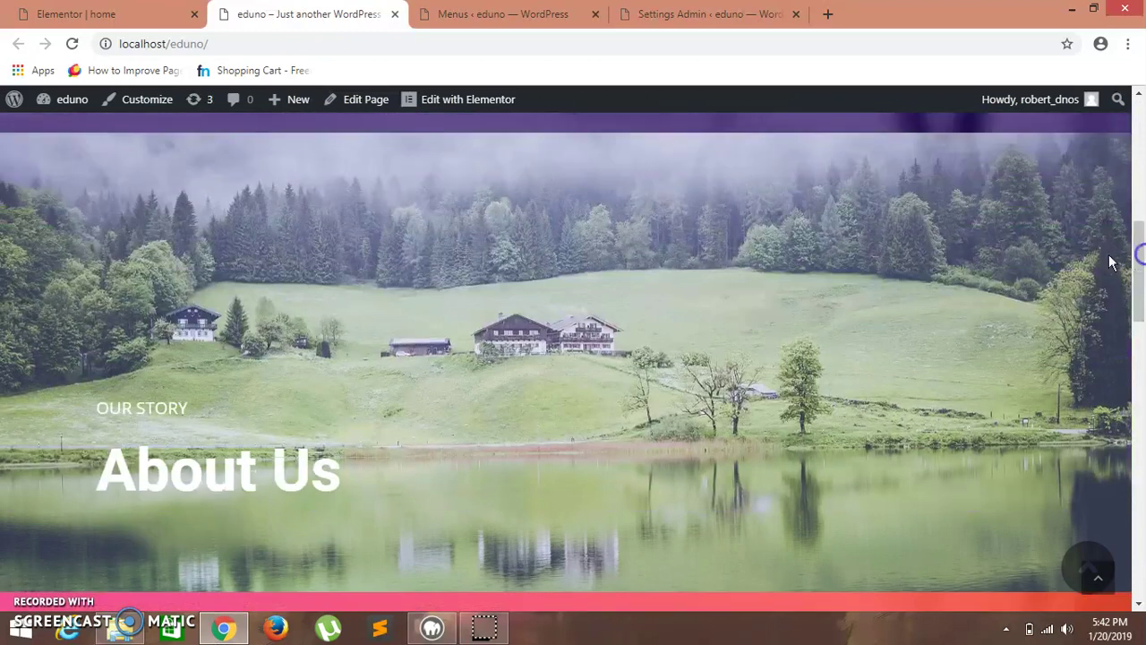
pyautogui.click(1083, 566)
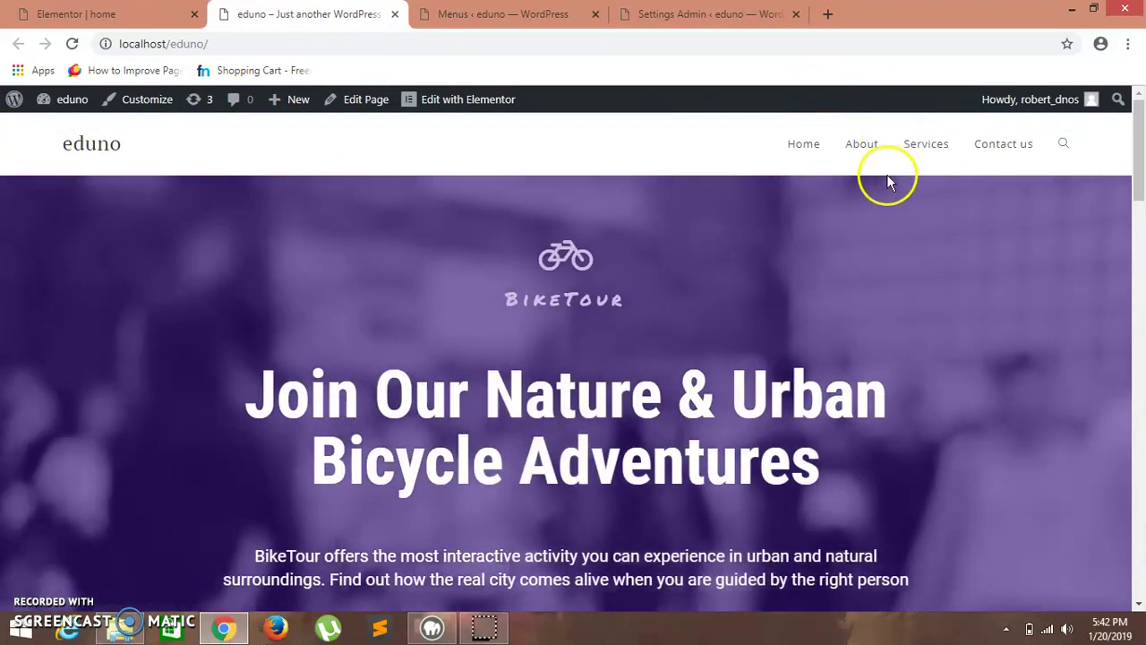
pyautogui.click(852, 146)
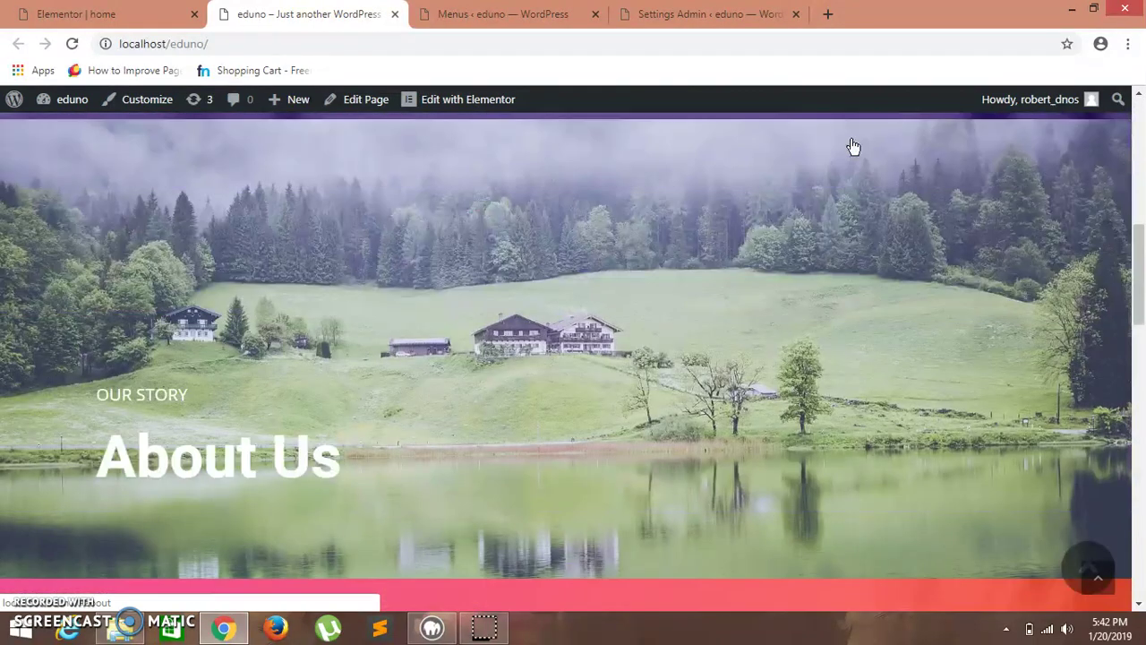
pyautogui.moveTo(1142, 283); pyautogui.dragTo(1142, 125)
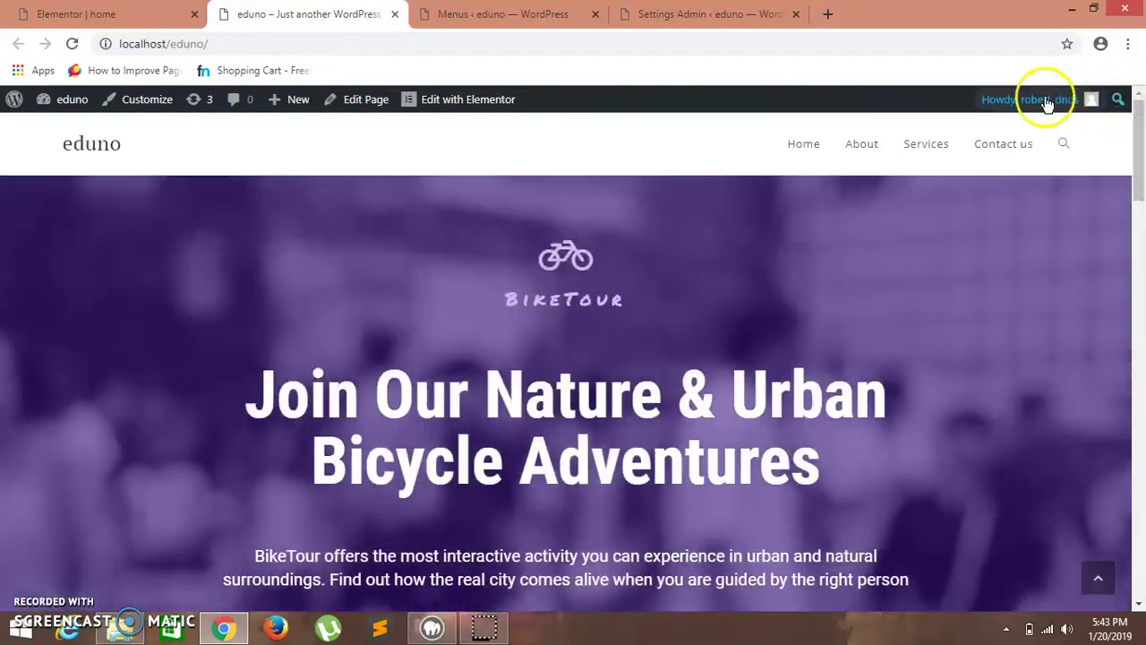
pyautogui.click(901, 140)
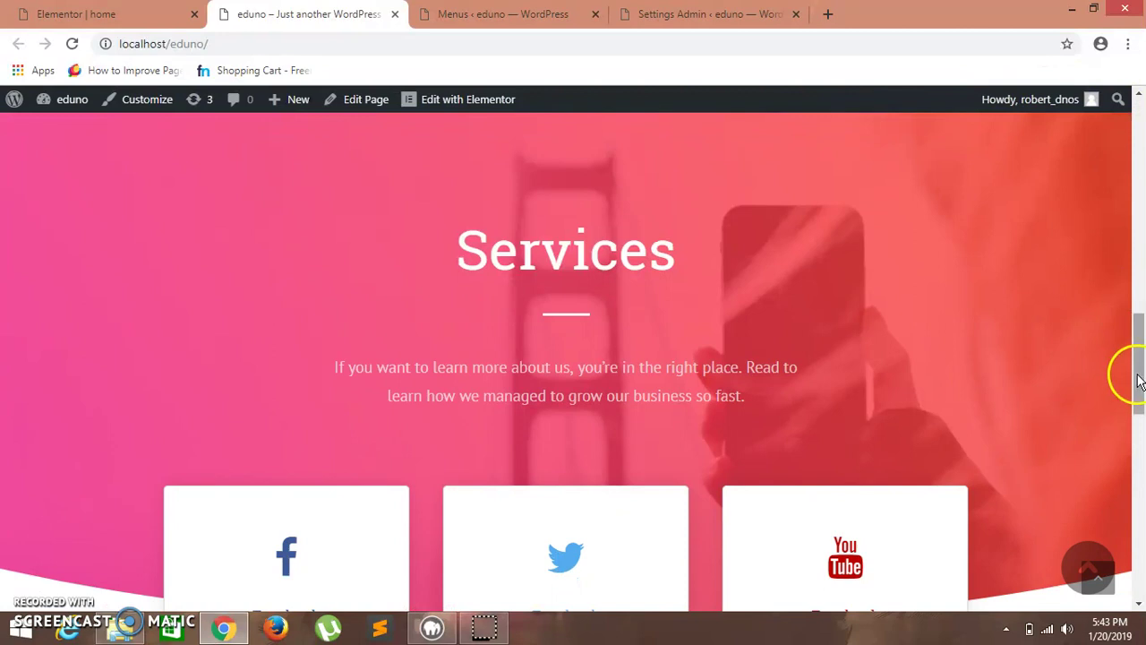
pyautogui.click(1088, 573)
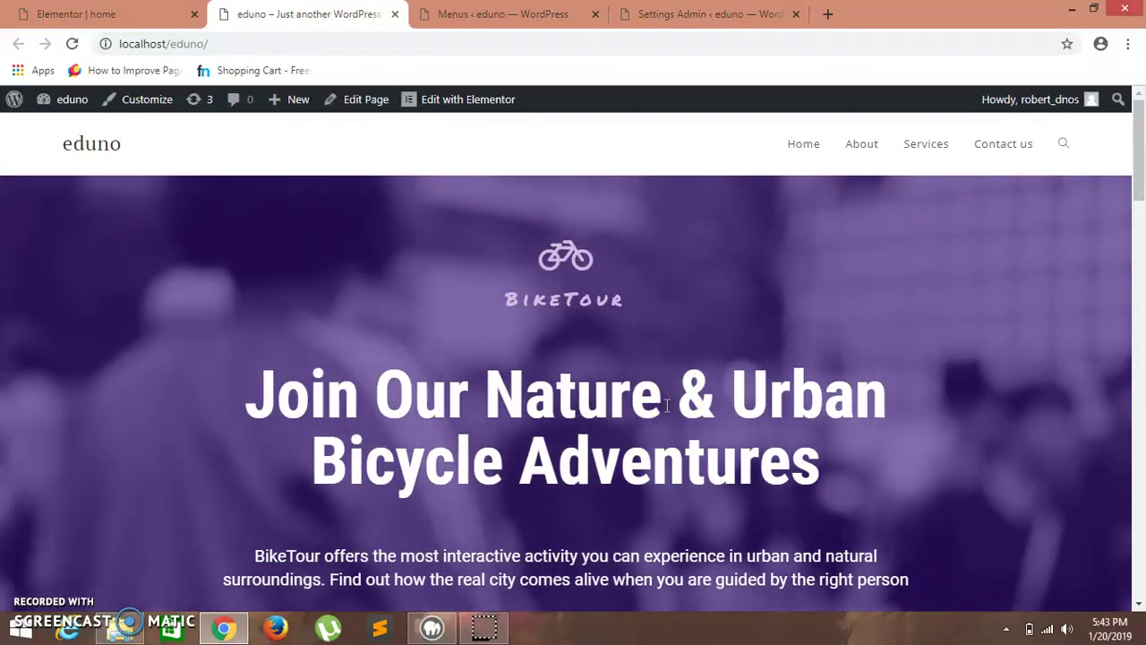
pyautogui.click(563, 421)
pyautogui.click(478, 409)
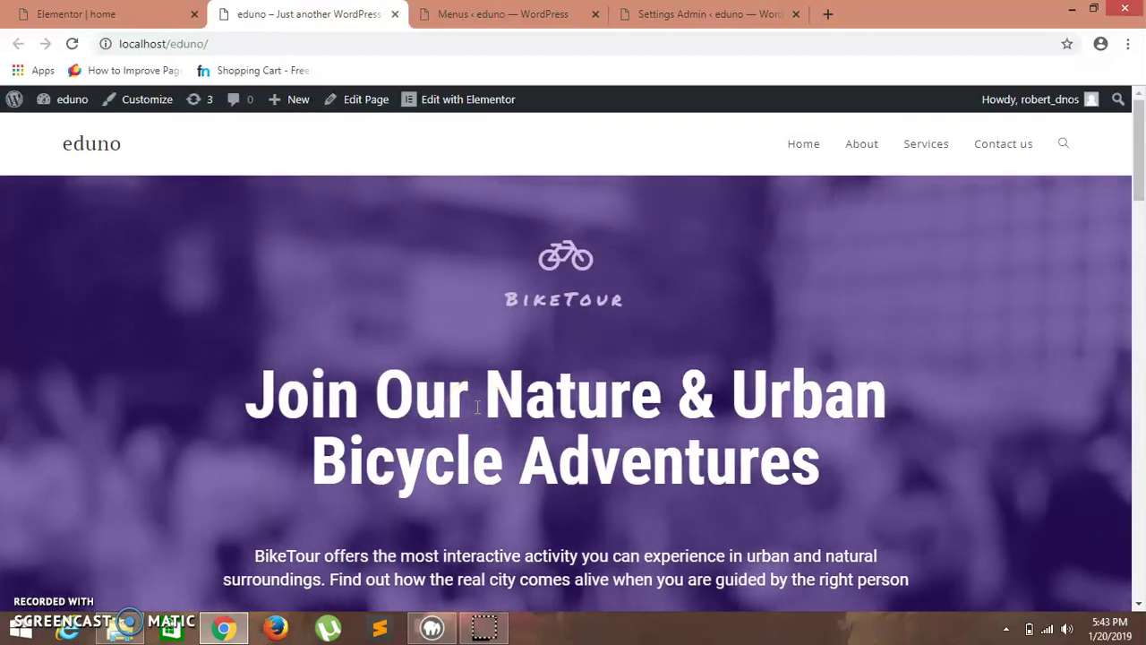
pyautogui.click(409, 403)
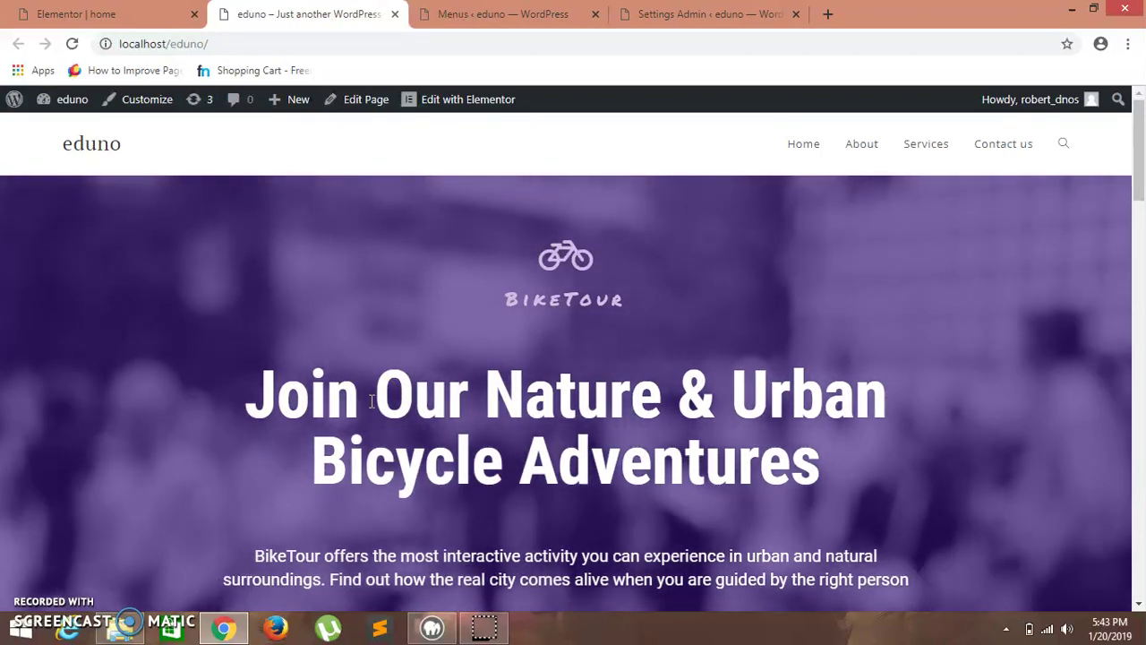
pyautogui.click(413, 396)
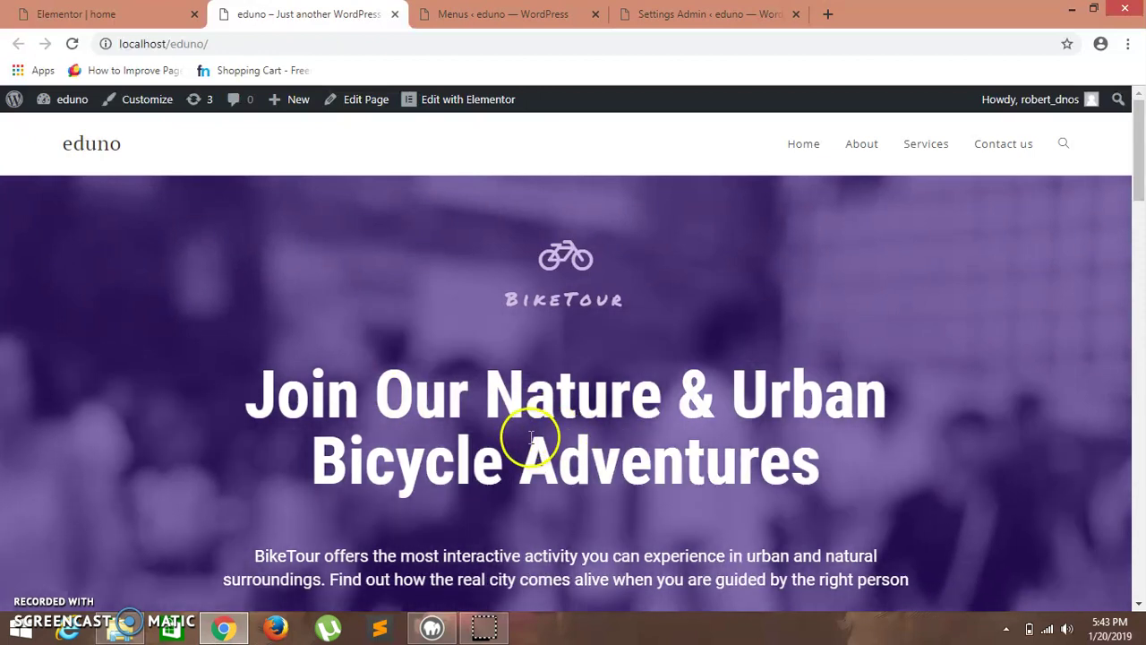